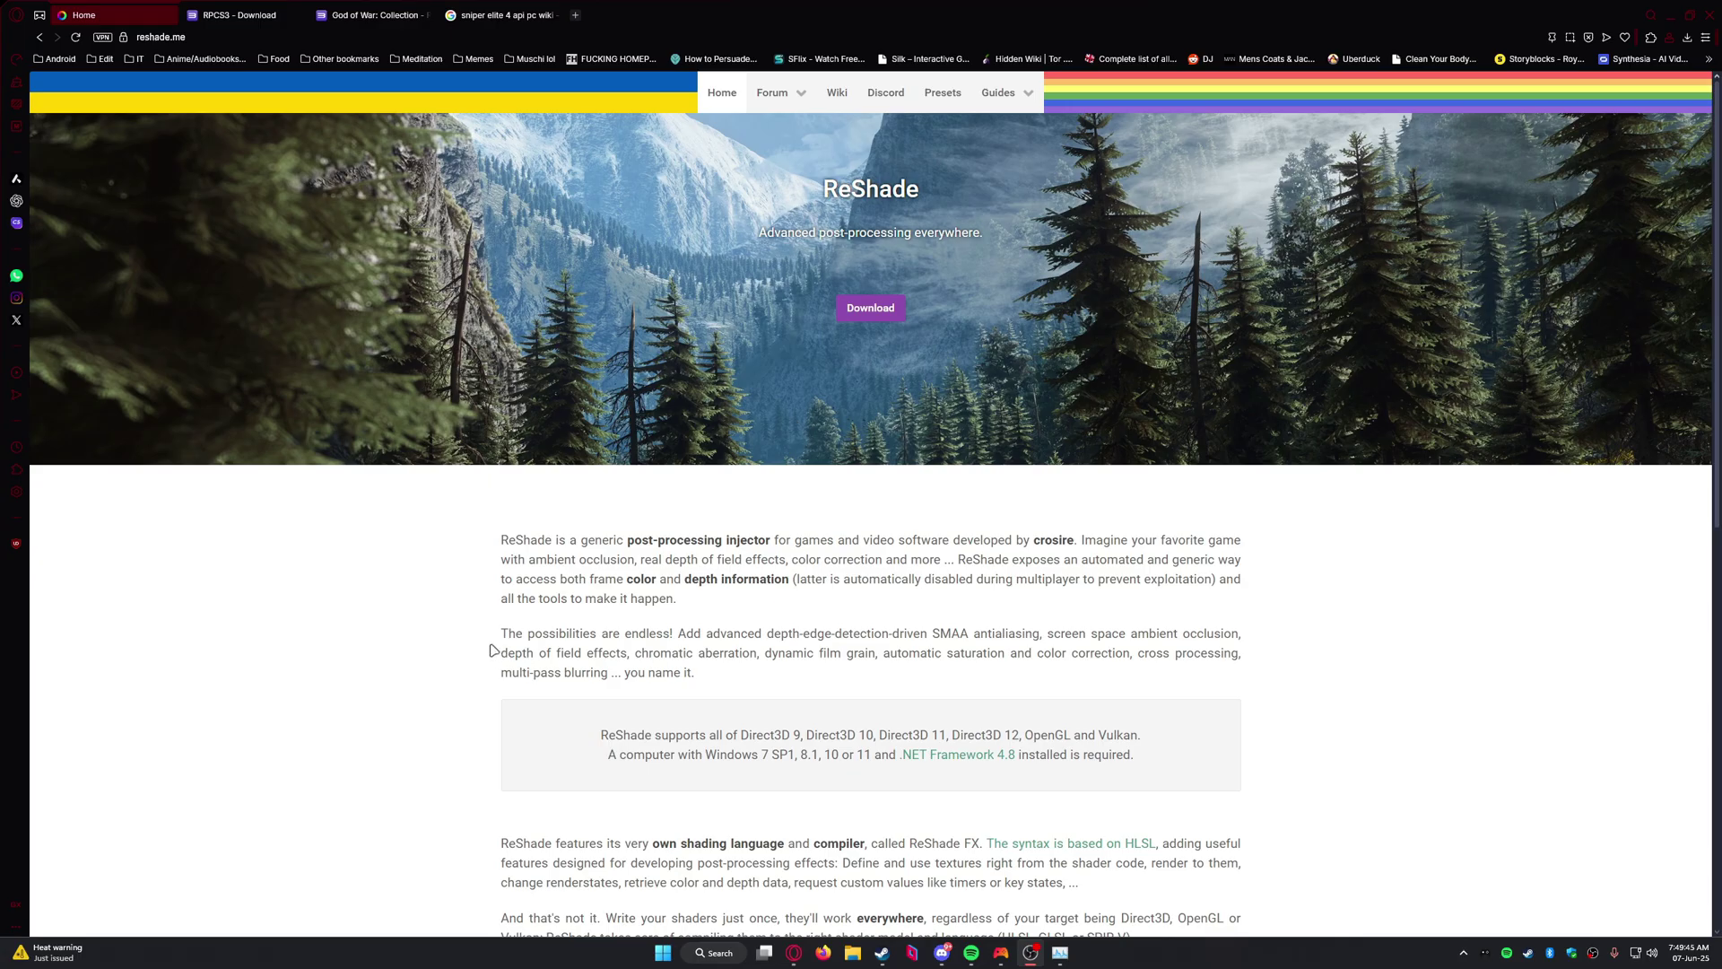
Scroll the reshade.me homepage down to the Download ReShade 6.5.0 buttons.
{"action": "middle_click", "coordinate": [480, 584]}
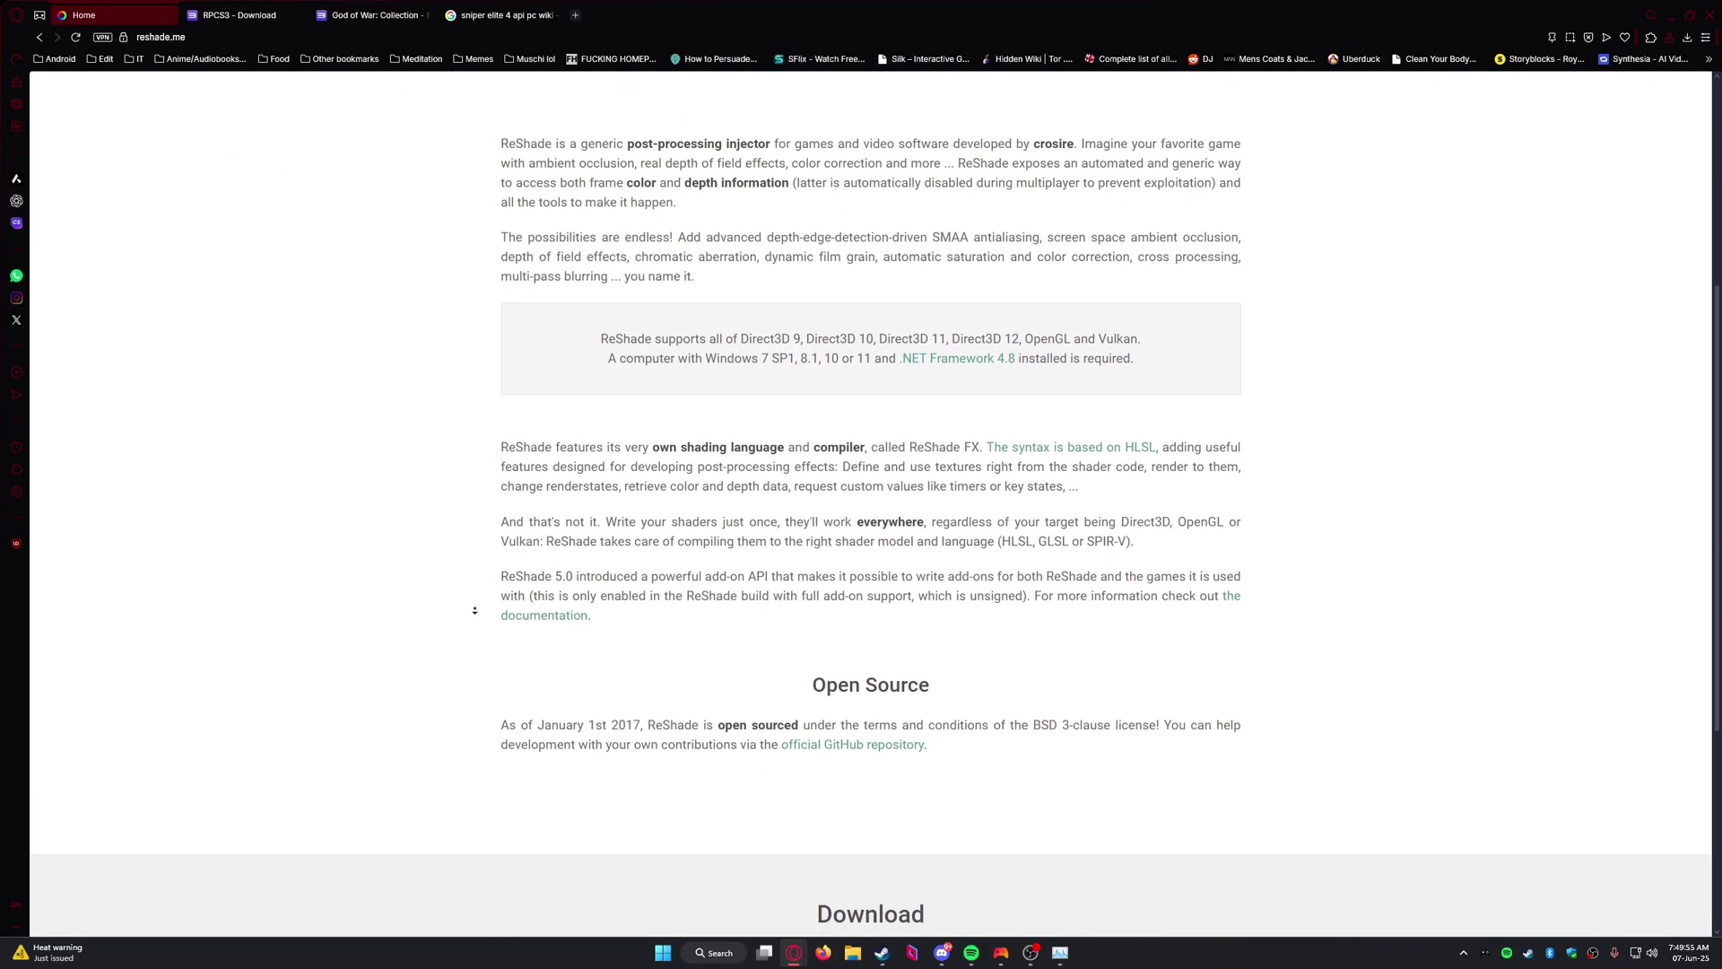
{"action": "middle_click", "coordinate": [477, 610]}
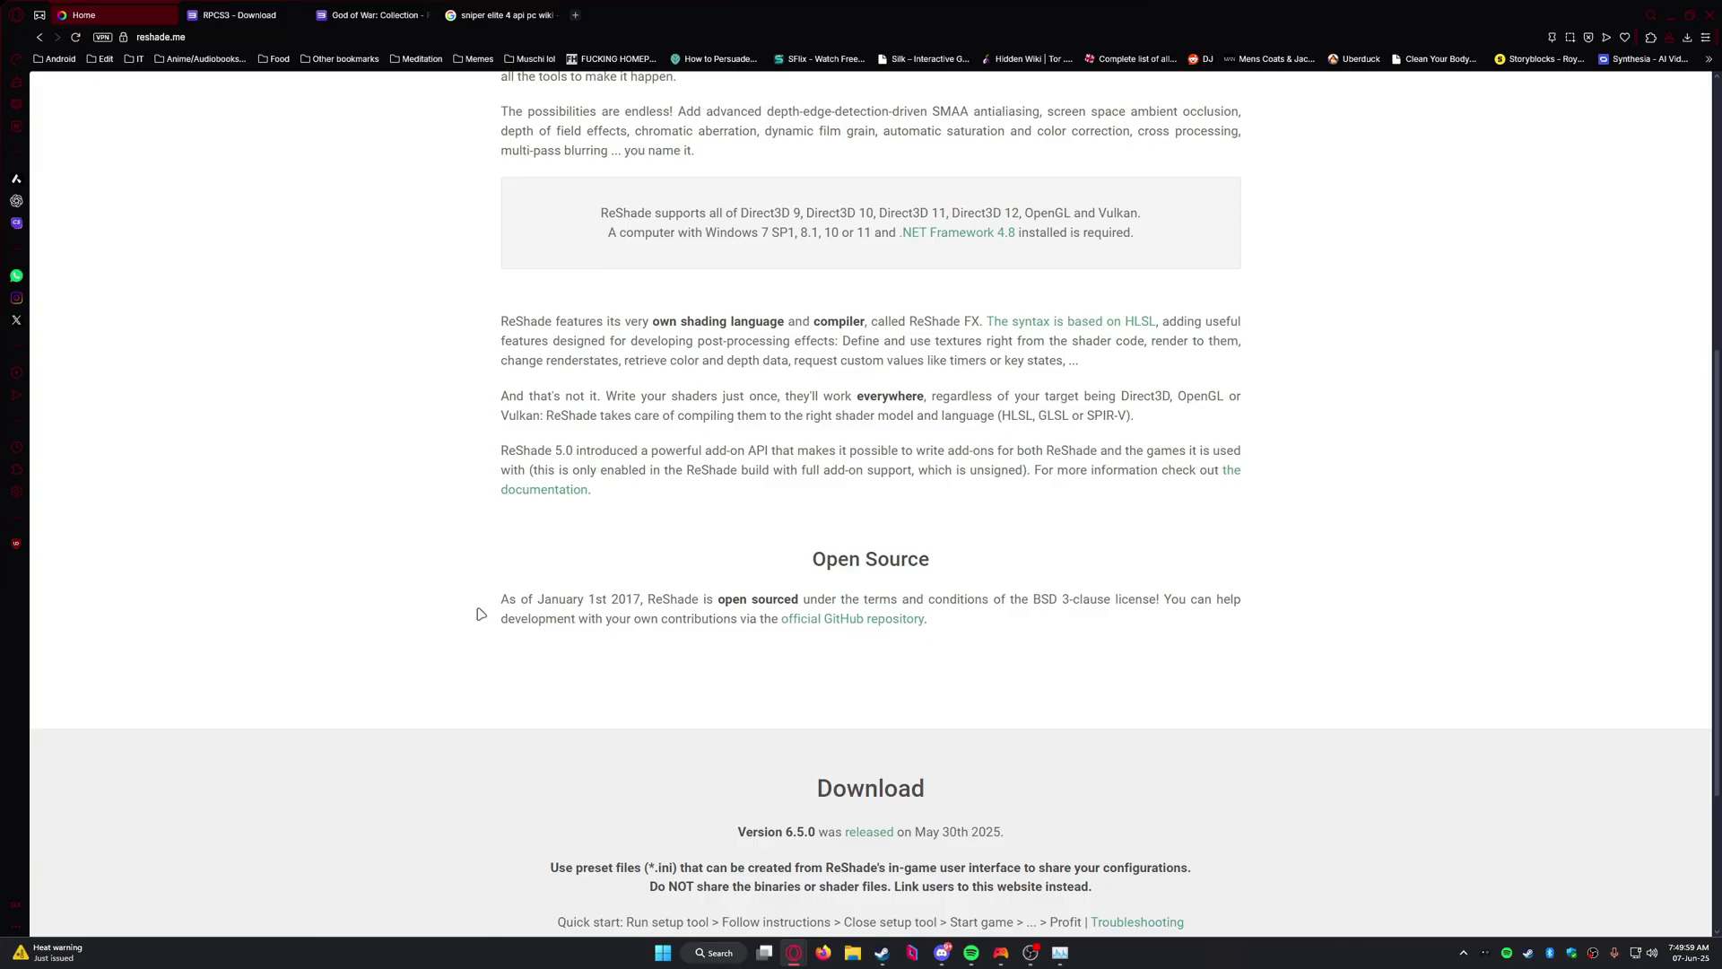
{"action": "scroll", "coordinate": [480, 613], "scroll_direction": "down", "scroll_amount": 2}
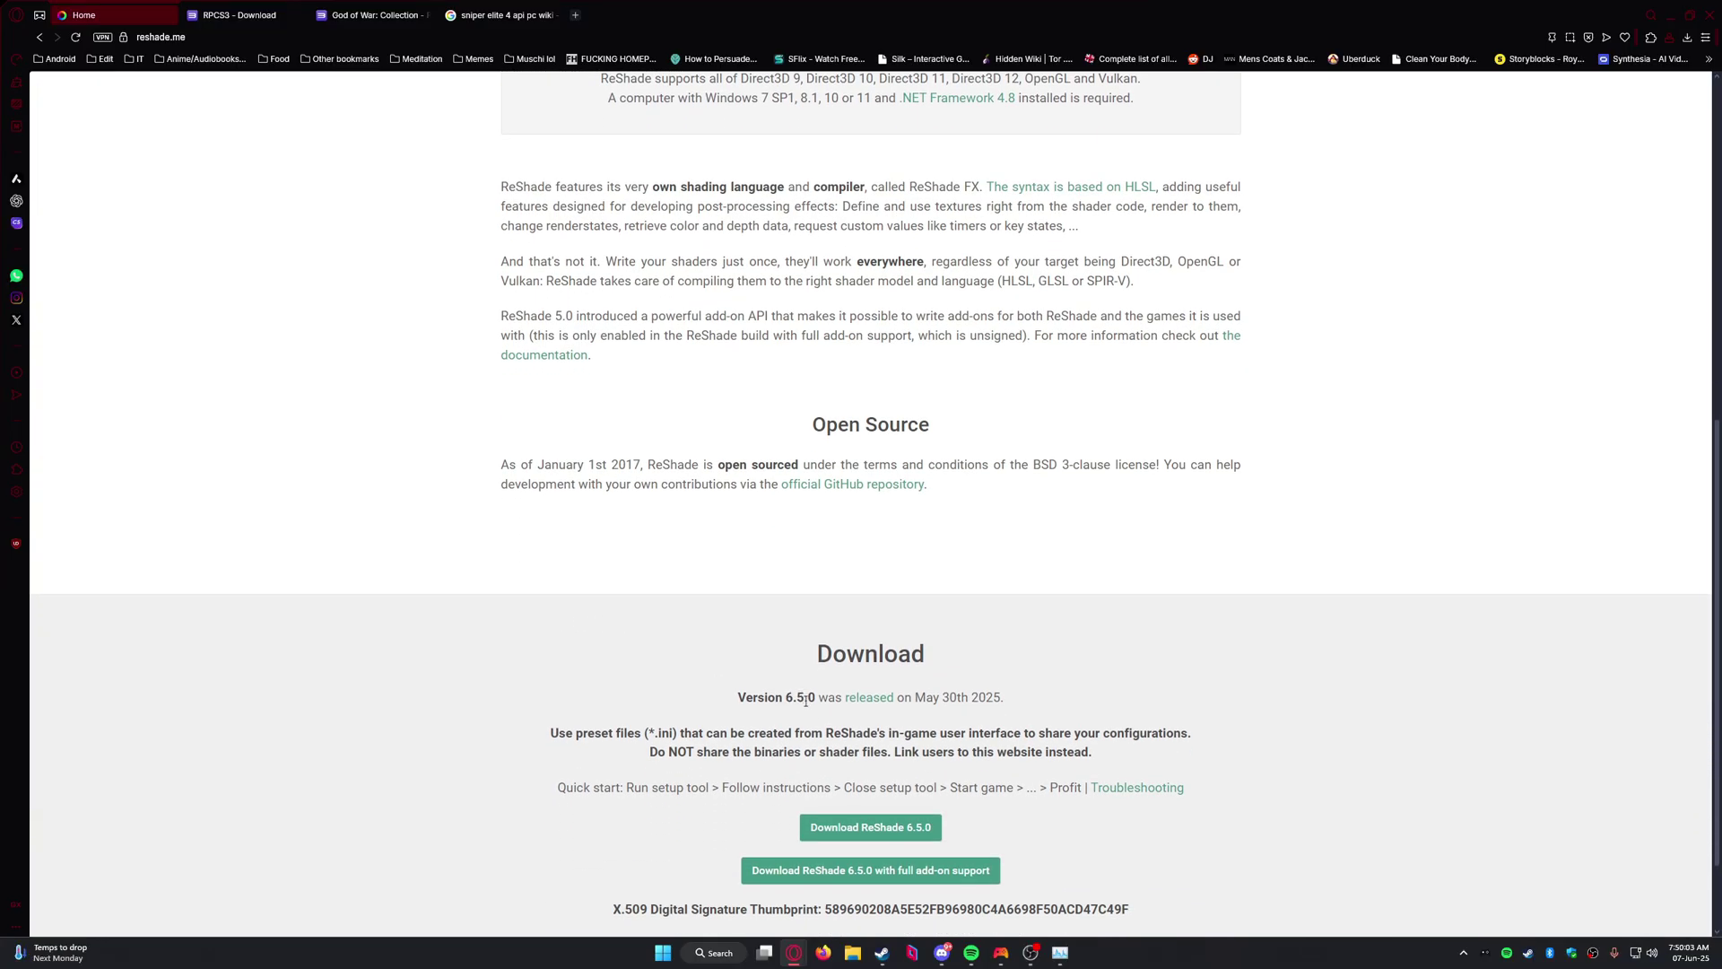
{"action": "scroll", "coordinate": [790, 713], "scroll_direction": "down", "scroll_amount": 1}
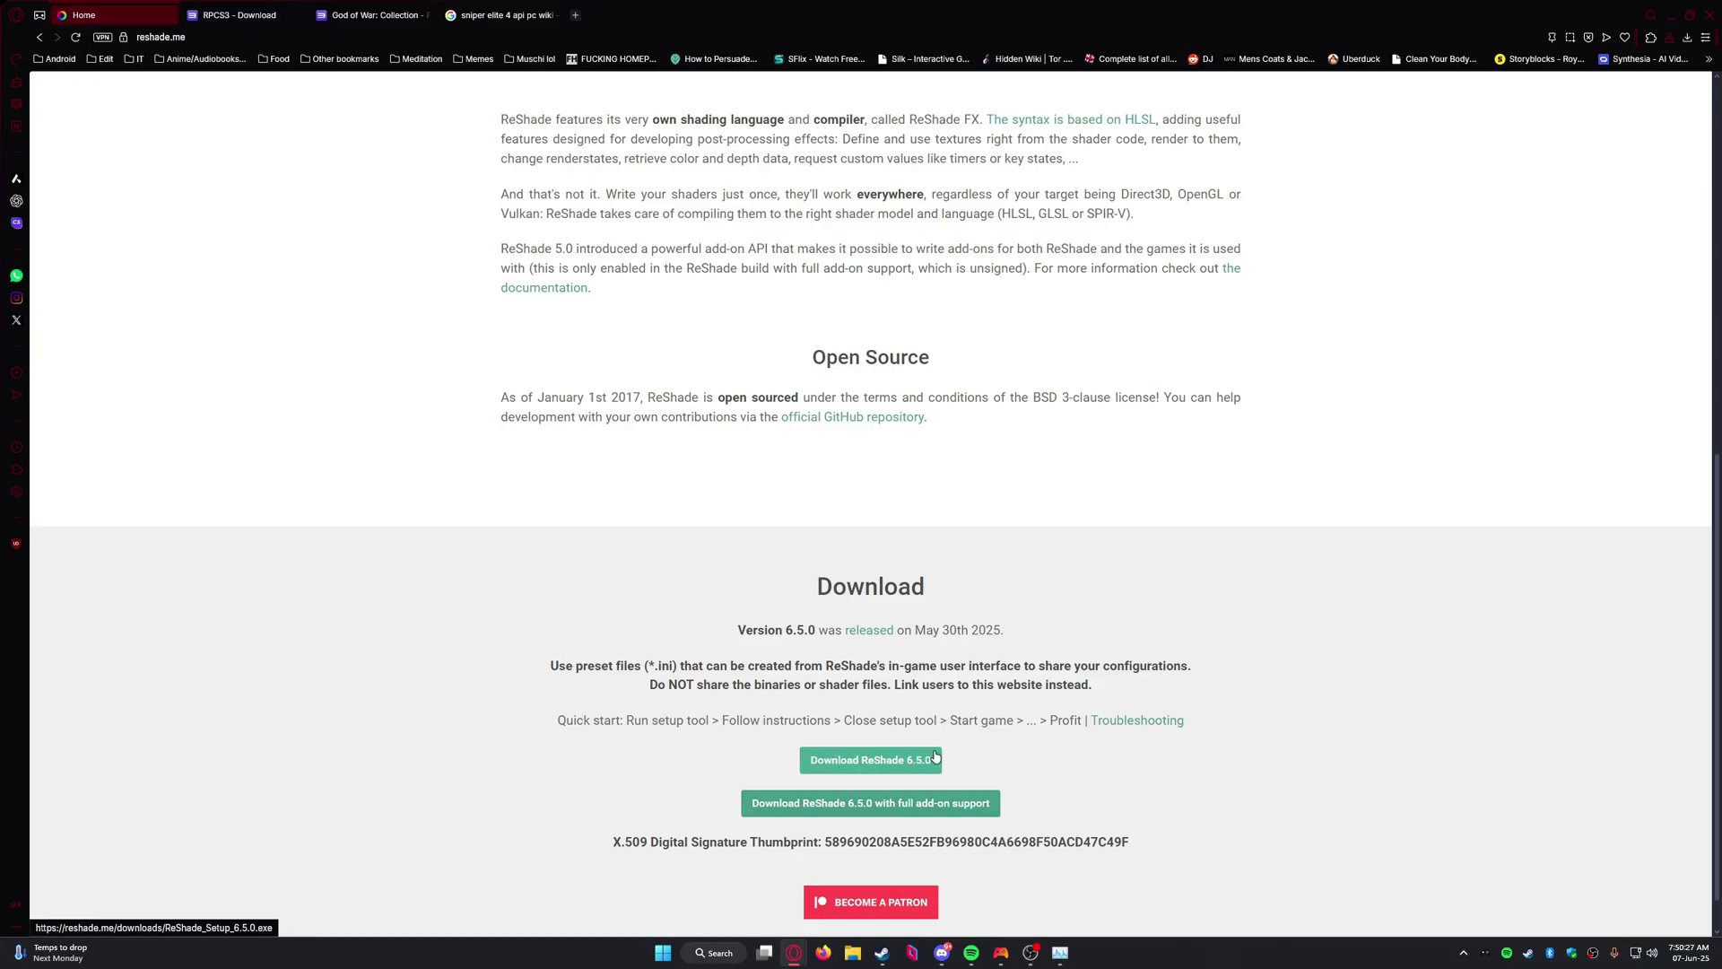
Launch the downloaded ReShade_Setup from the desktop and allow the unverified file to run.
{"action": "left_click", "coordinate": [1717, 955]}
{"action": "left_click_drag", "start_coordinate": [33, 403], "coordinate": [395, 89]}
{"action": "double_click", "coordinate": [391, 99]}
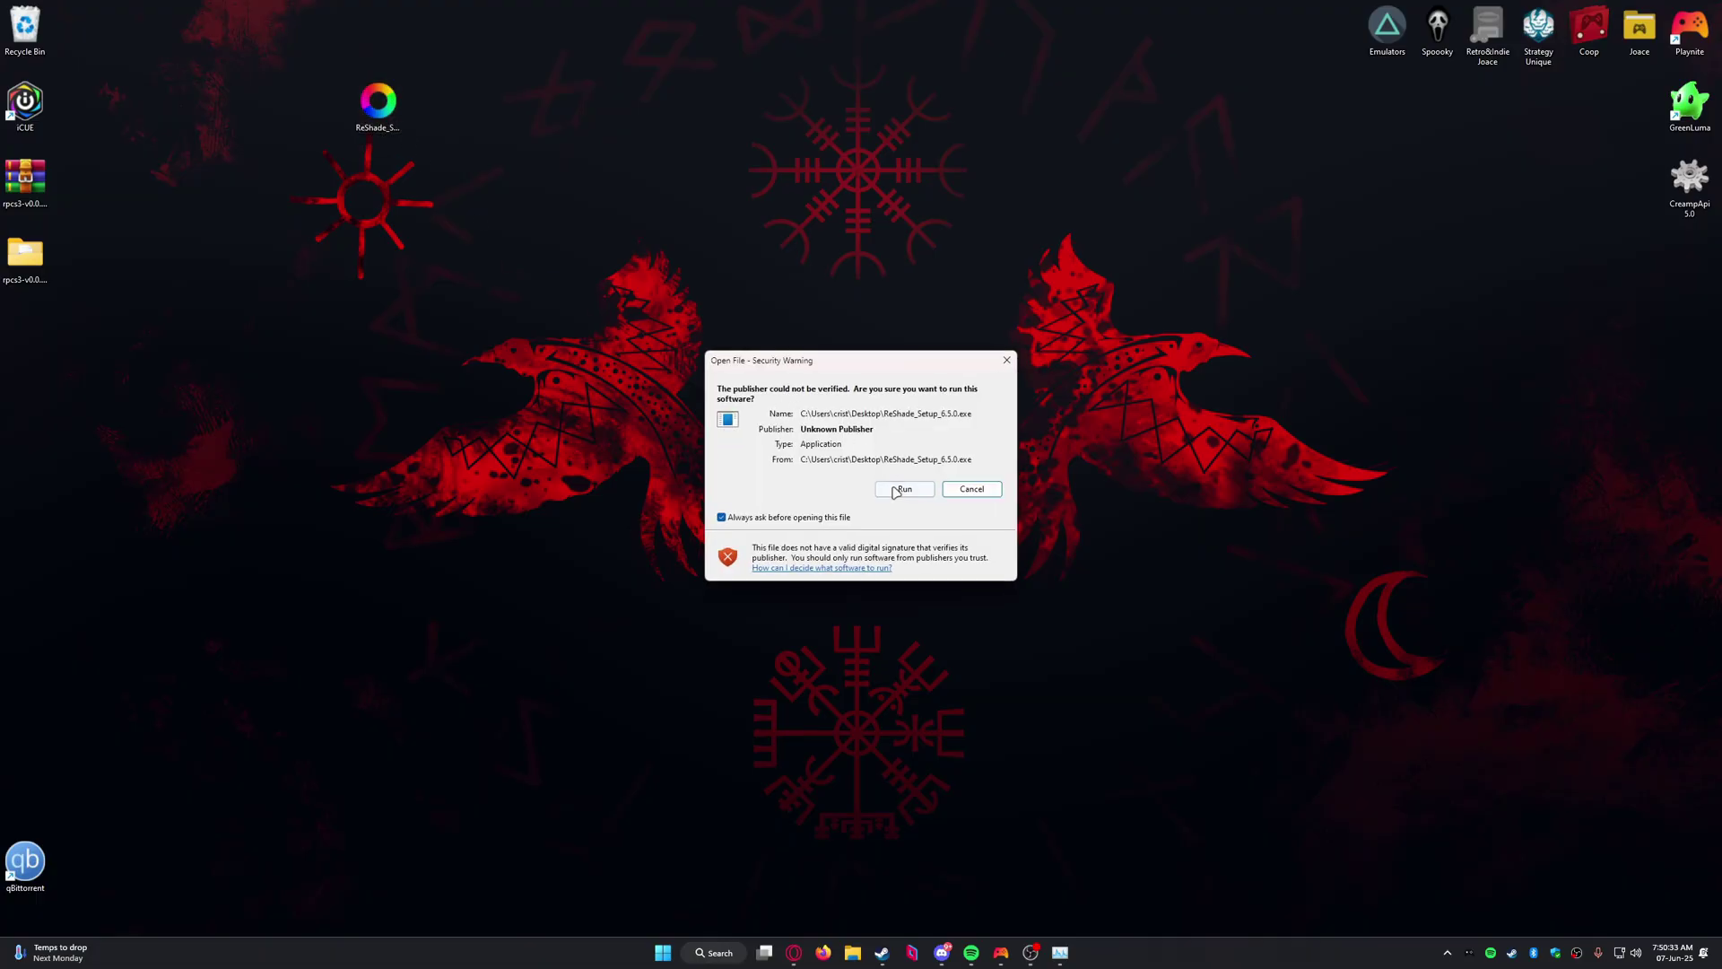
{"action": "left_click", "coordinate": [895, 489]}
Choose rpcs3.exe as the target application and continue to the rendering API step.
{"action": "left_click", "coordinate": [977, 612]}
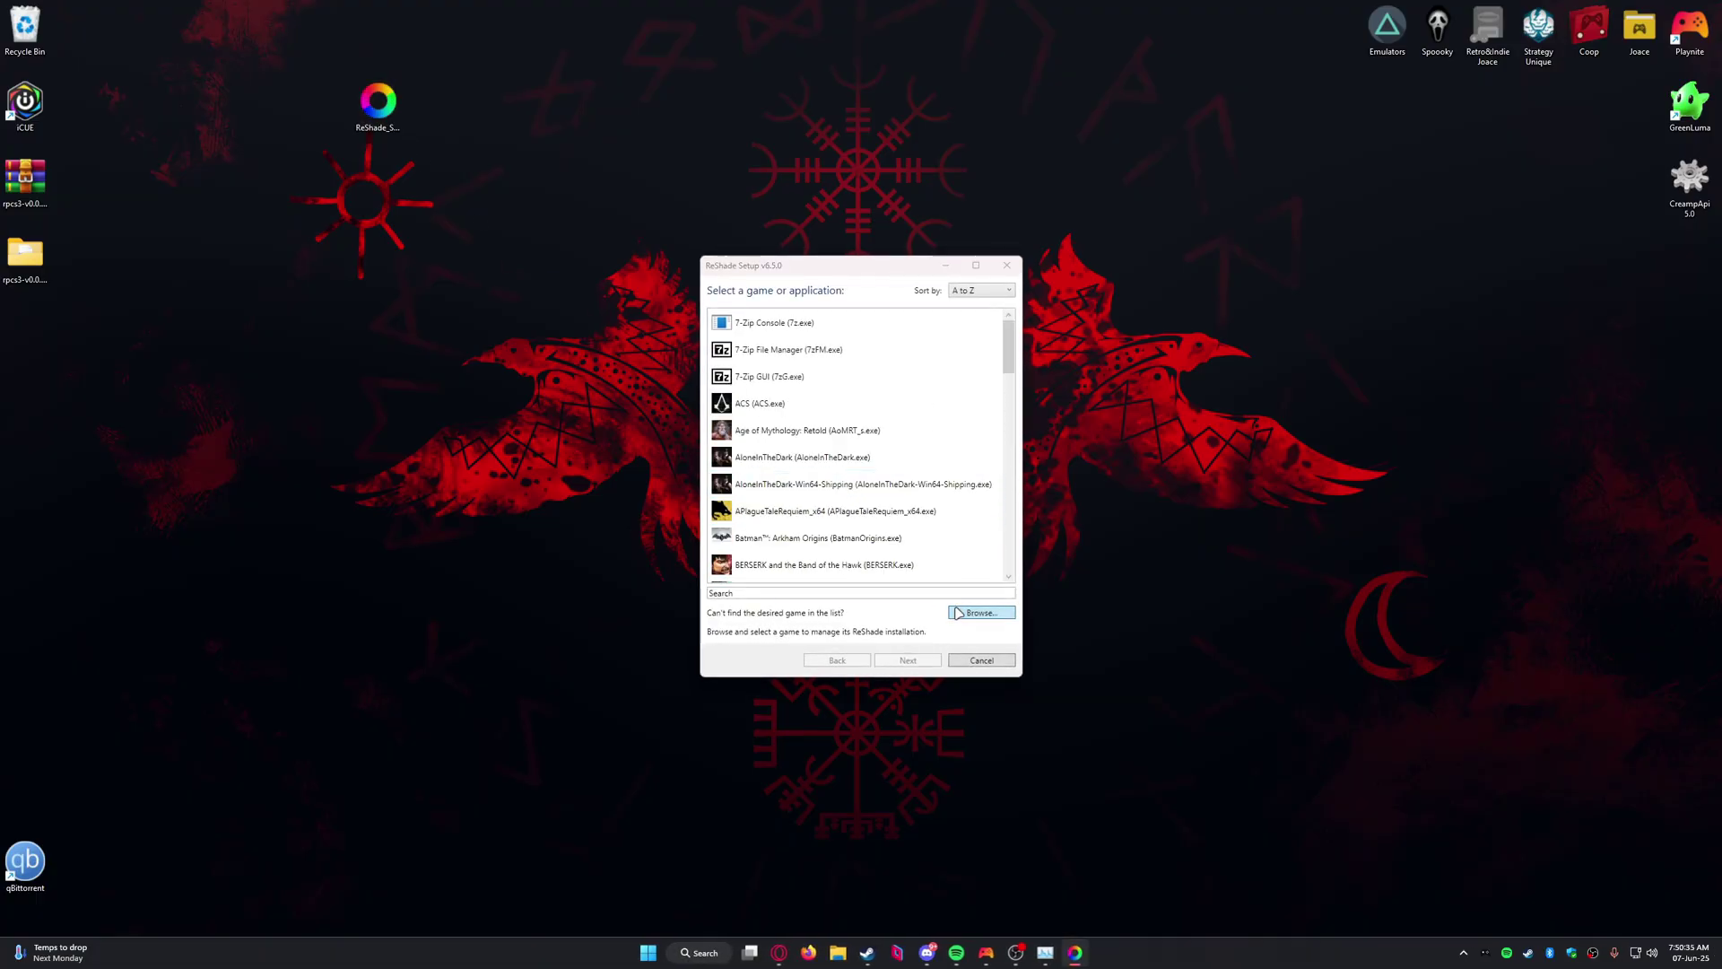
{"action": "scroll", "coordinate": [1019, 476], "scroll_direction": "down", "scroll_amount": 3}
{"action": "scroll", "coordinate": [1056, 404], "scroll_direction": "up", "scroll_amount": 3}
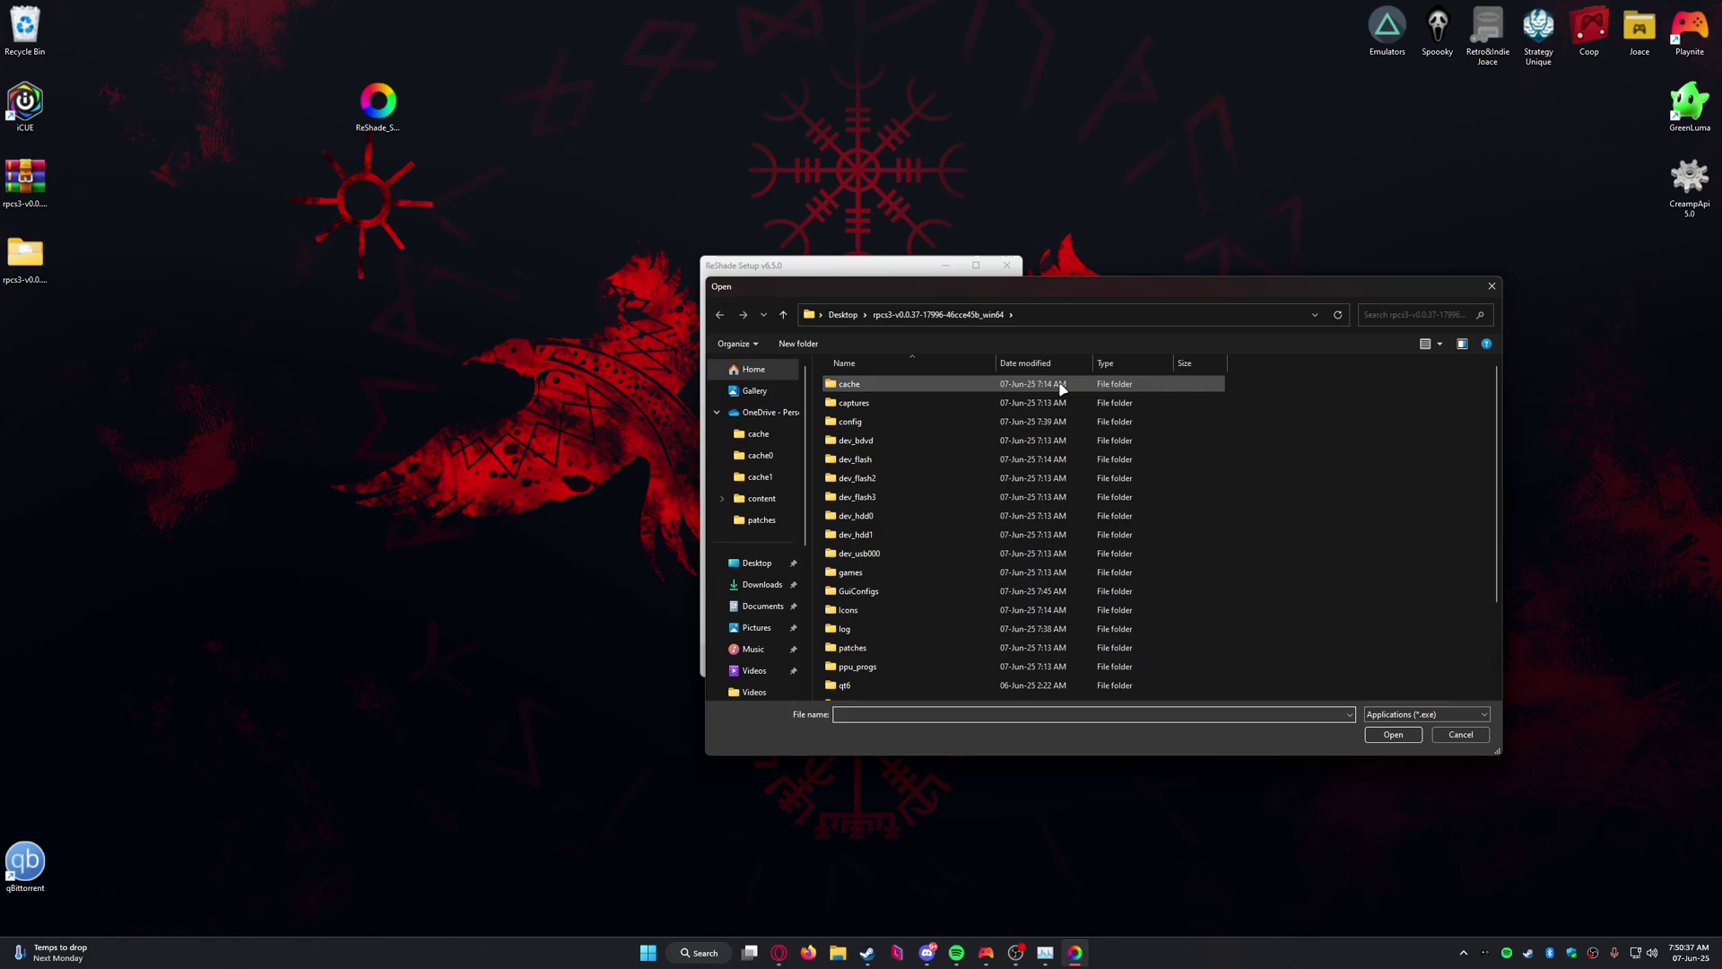
{"action": "scroll", "coordinate": [850, 520], "scroll_direction": "down", "scroll_amount": 3}
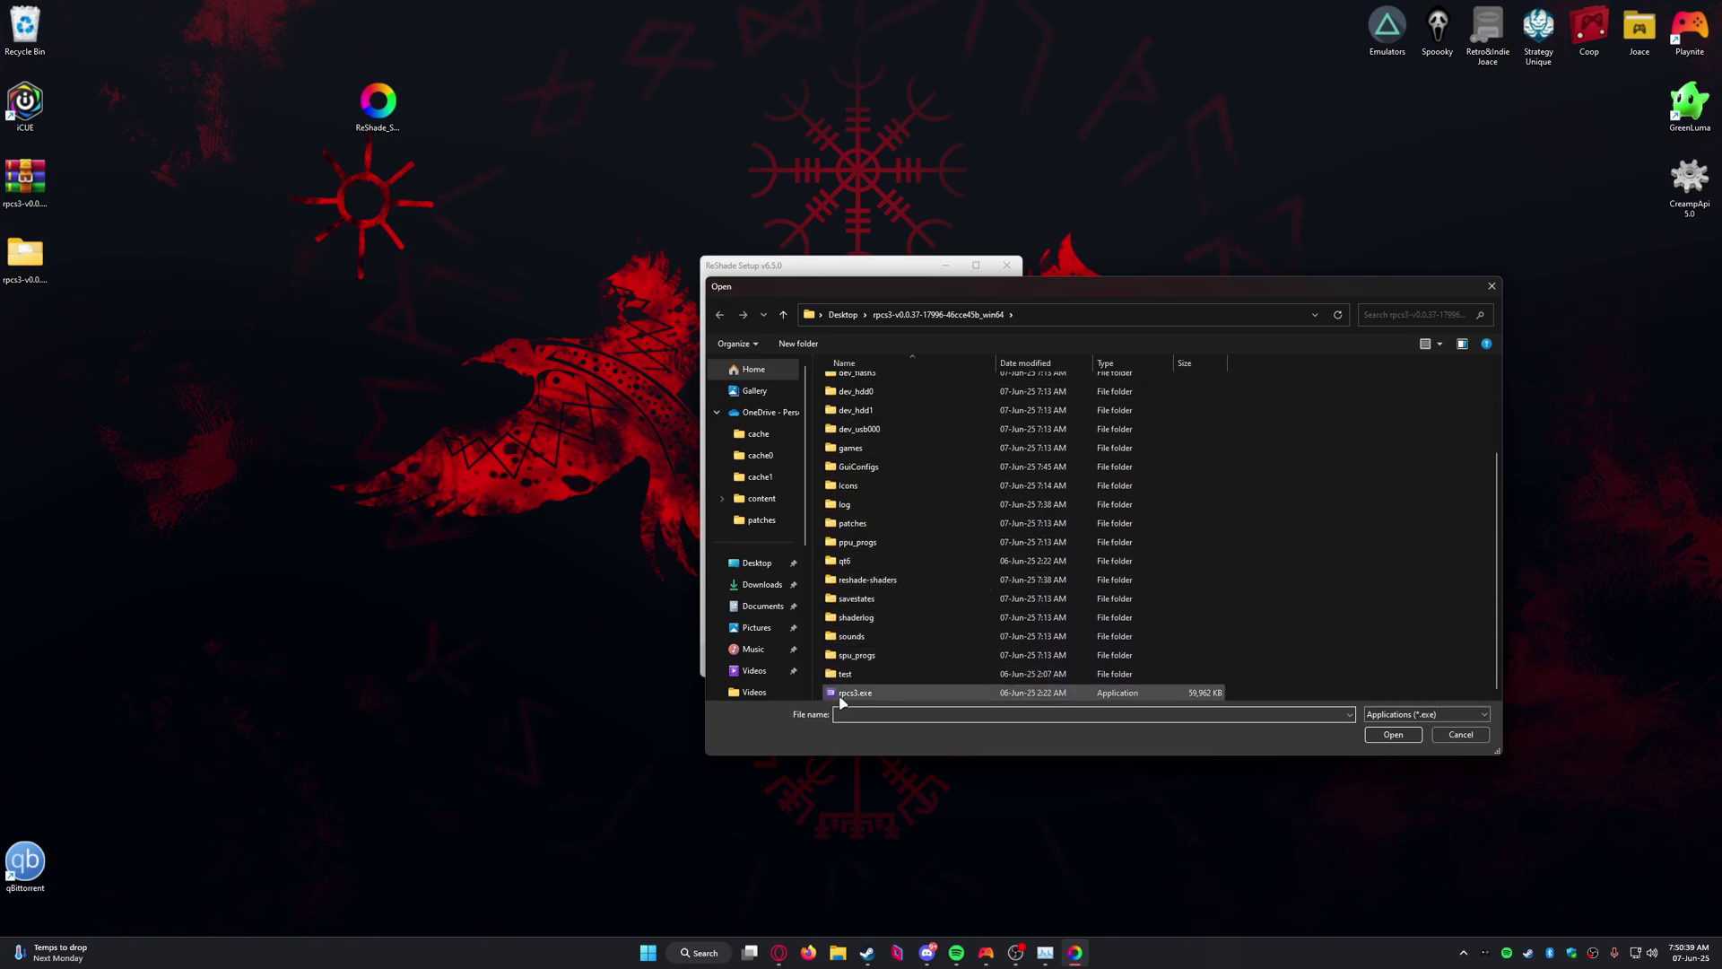
{"action": "left_click", "coordinate": [844, 696]}
{"action": "double_click", "coordinate": [844, 696]}
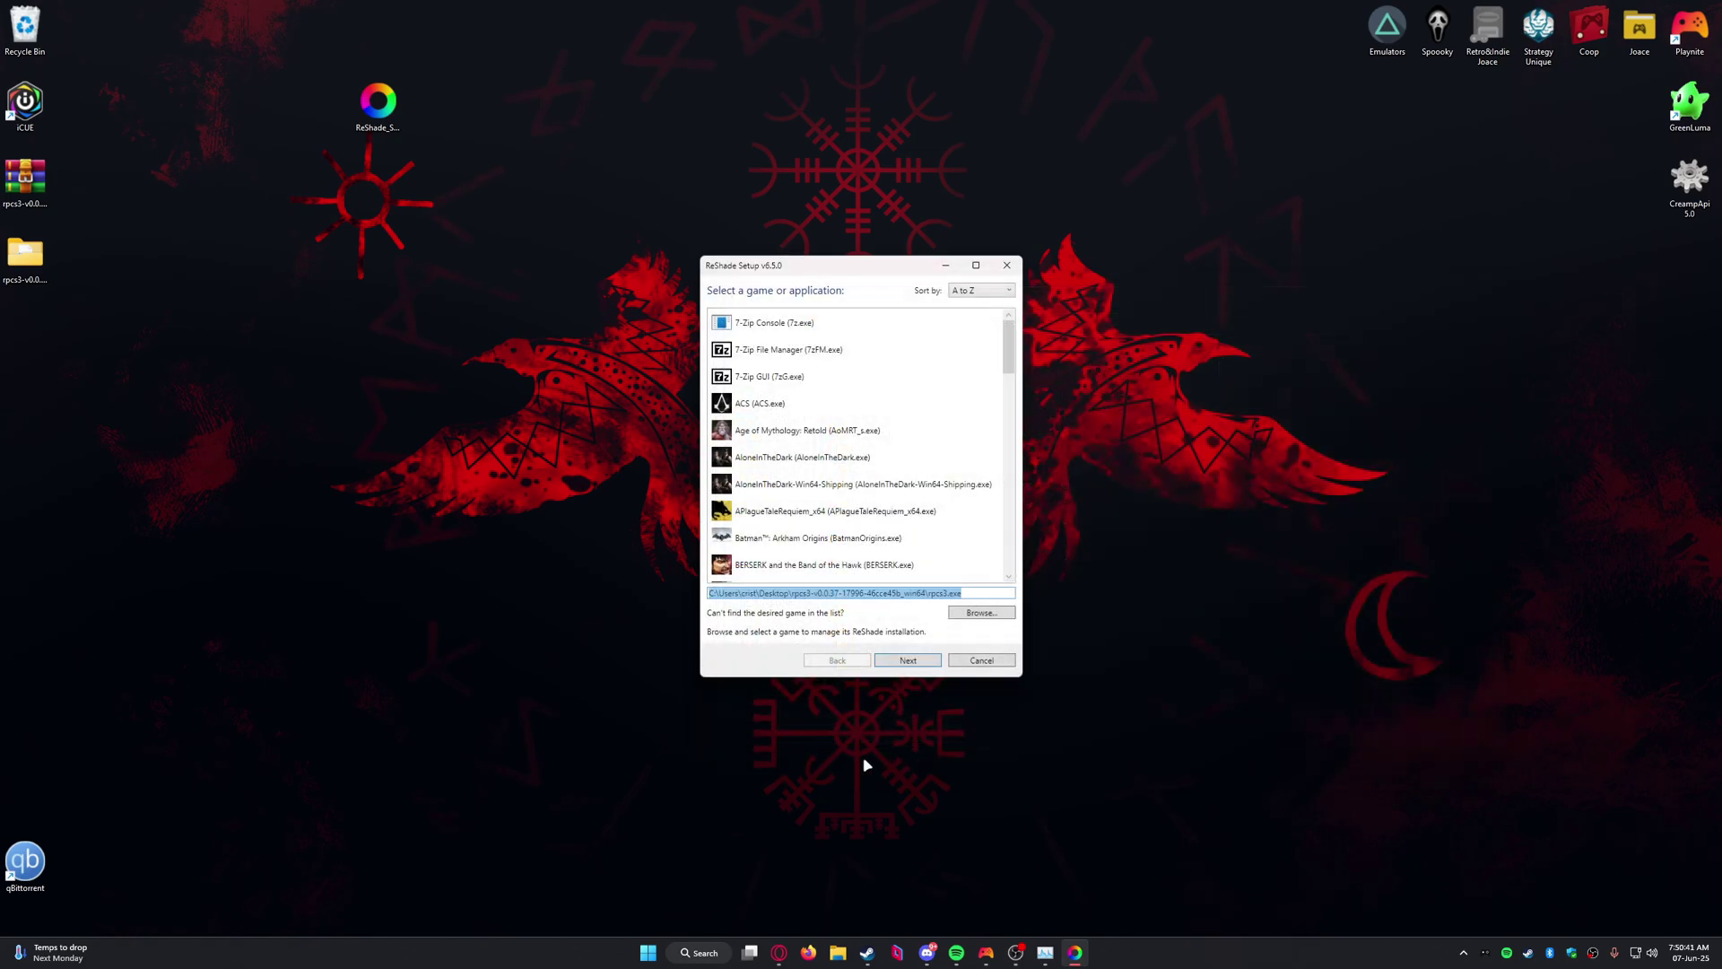
{"action": "left_click", "coordinate": [910, 664]}
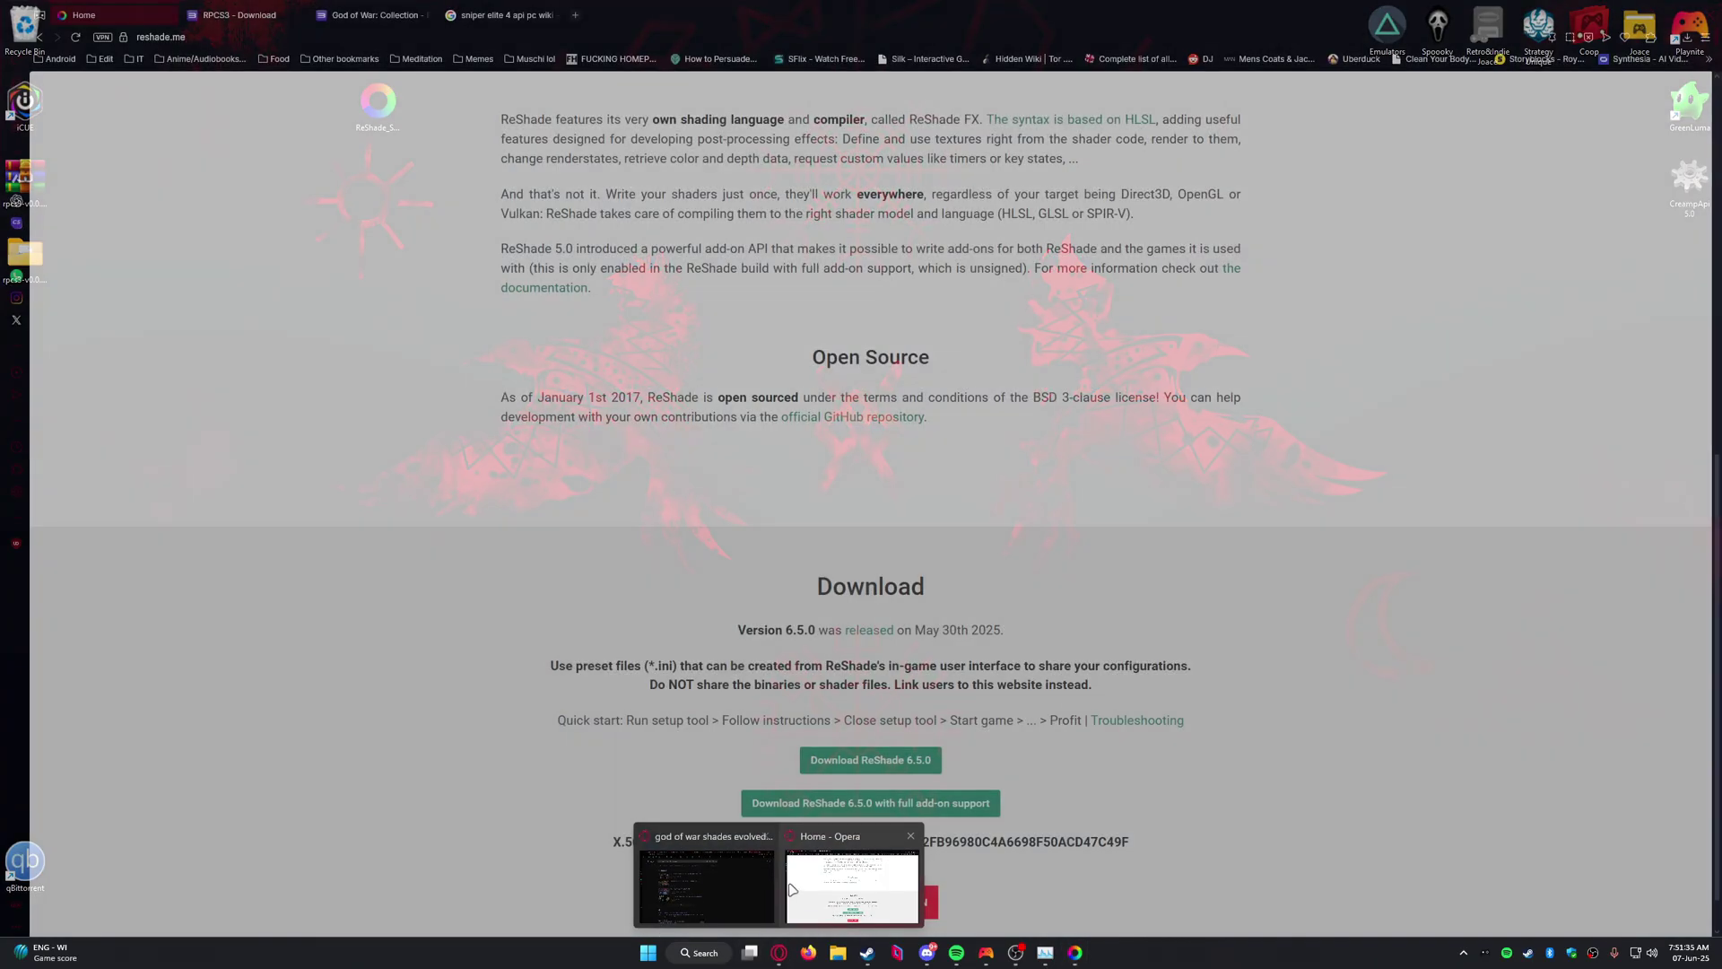
Search 'sniper elite 4 api pc wiki' and open PCGamingWiki's Sniper Elite 4 page.
{"action": "left_click", "coordinate": [793, 883]}
{"action": "left_click", "coordinate": [509, 17]}
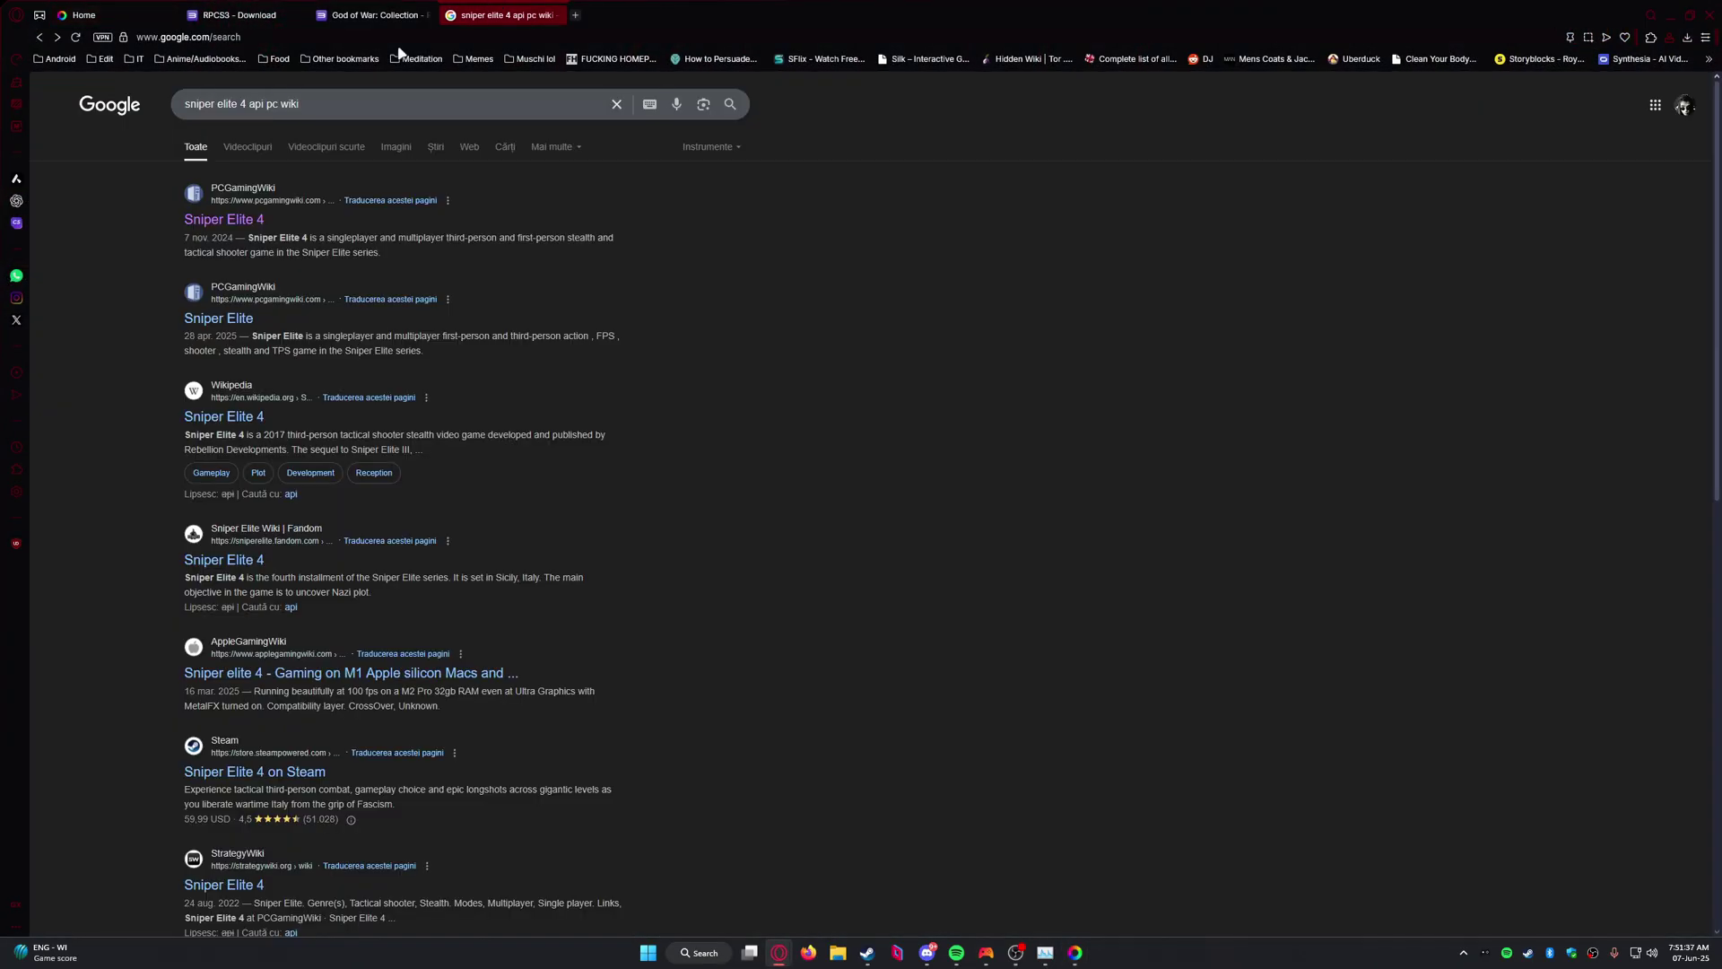
{"action": "triple_click", "coordinate": [381, 102]}
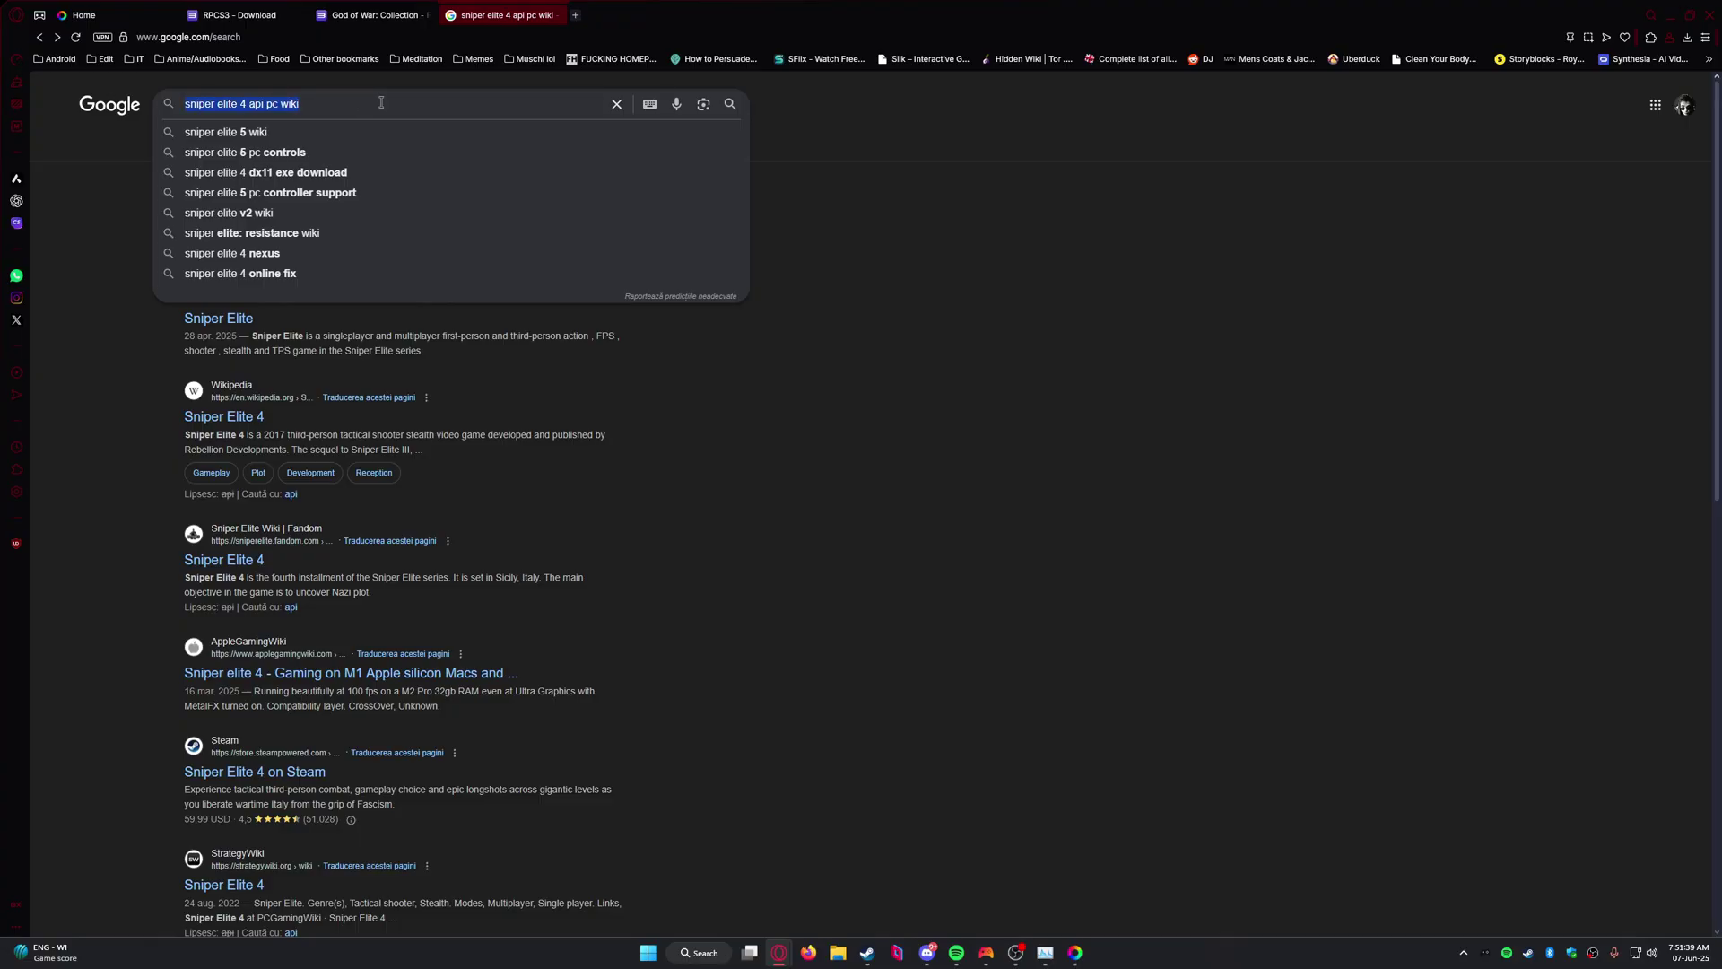
{"action": "type", "text": "sniper elite "}
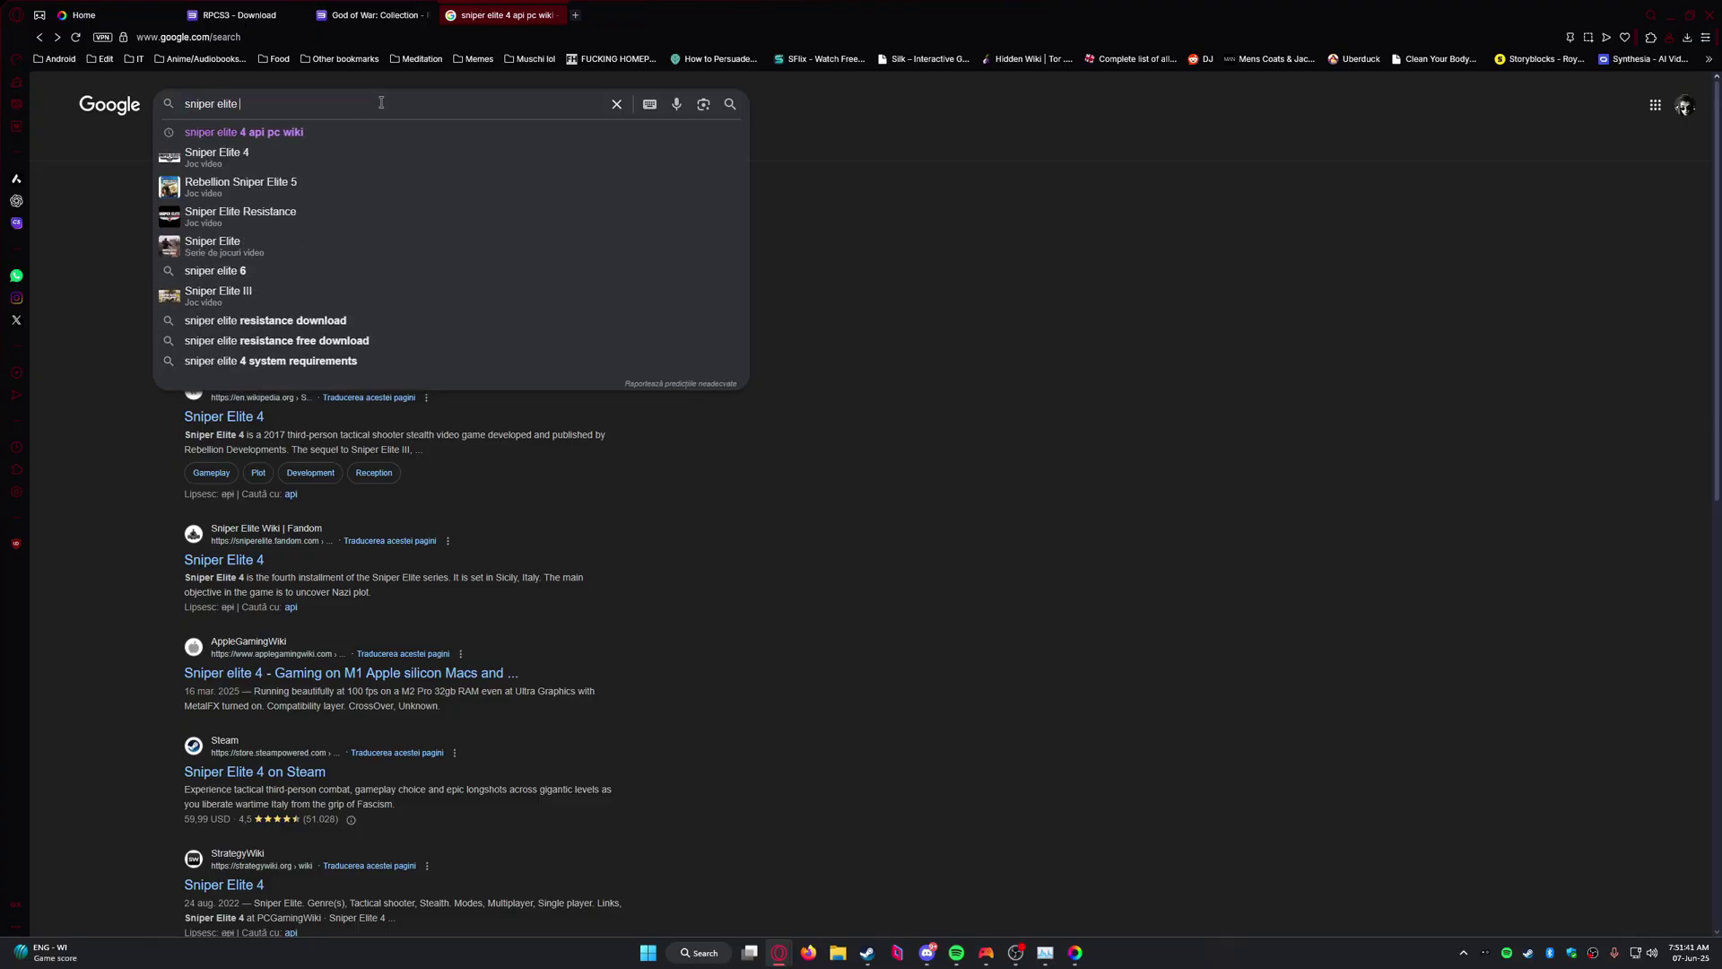
{"action": "type", "text": "4 api pc wiki"}
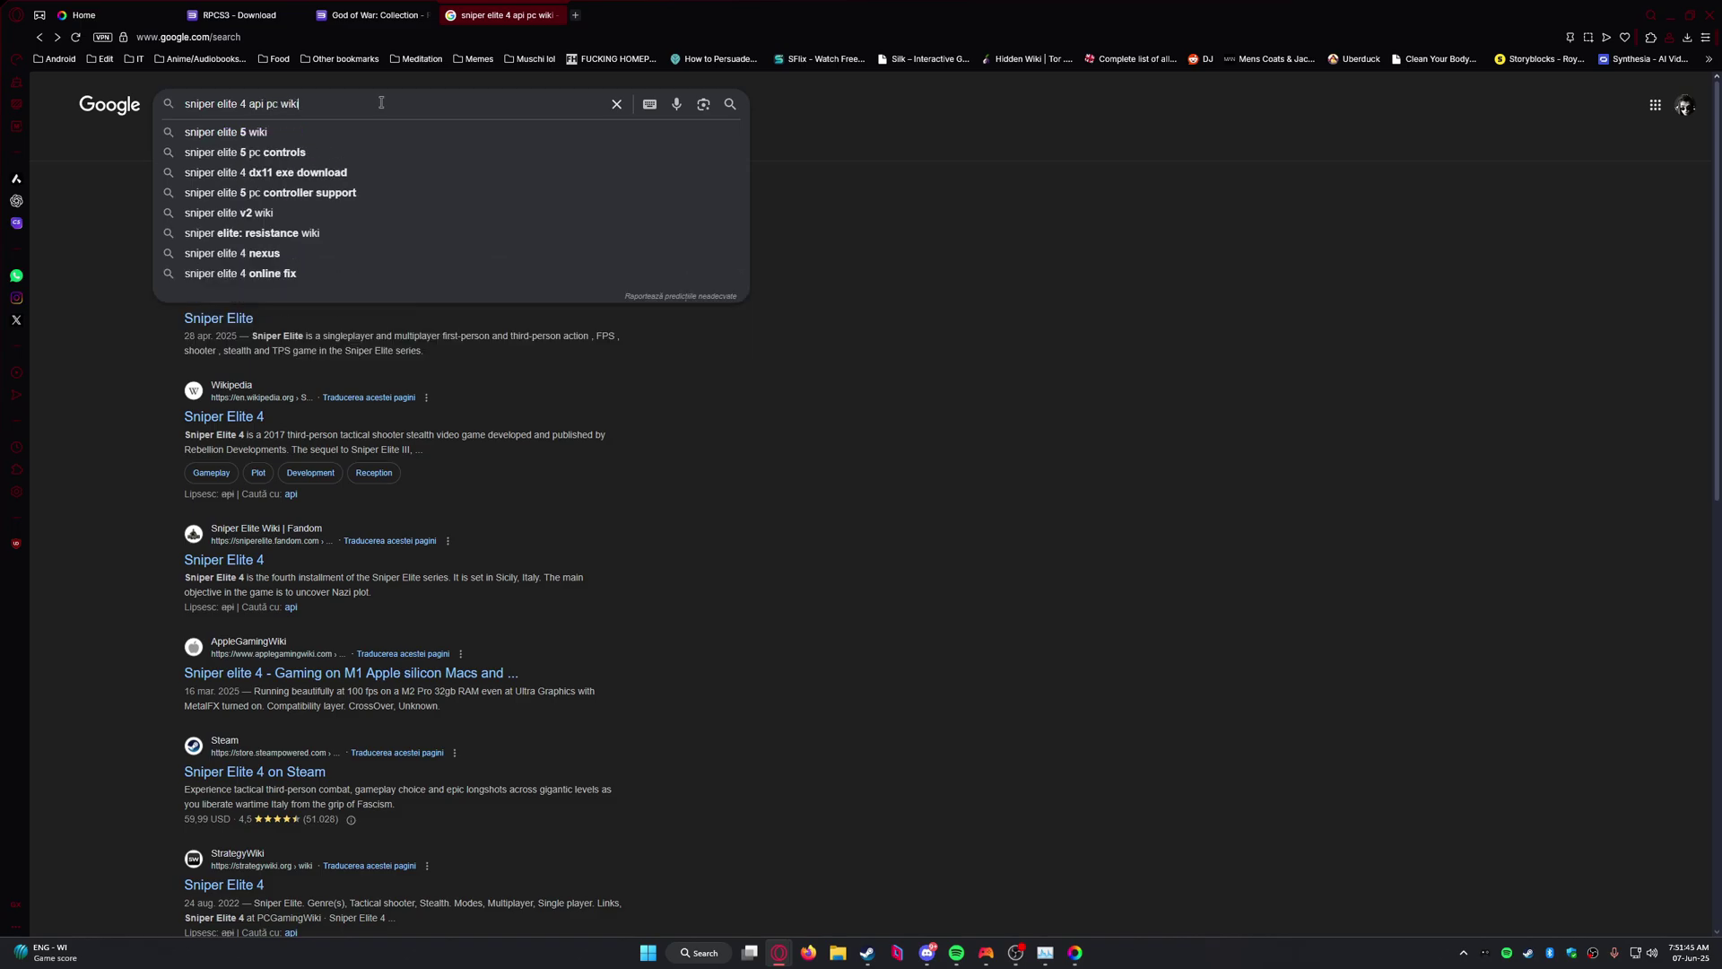
{"action": "key", "text": "Return"}
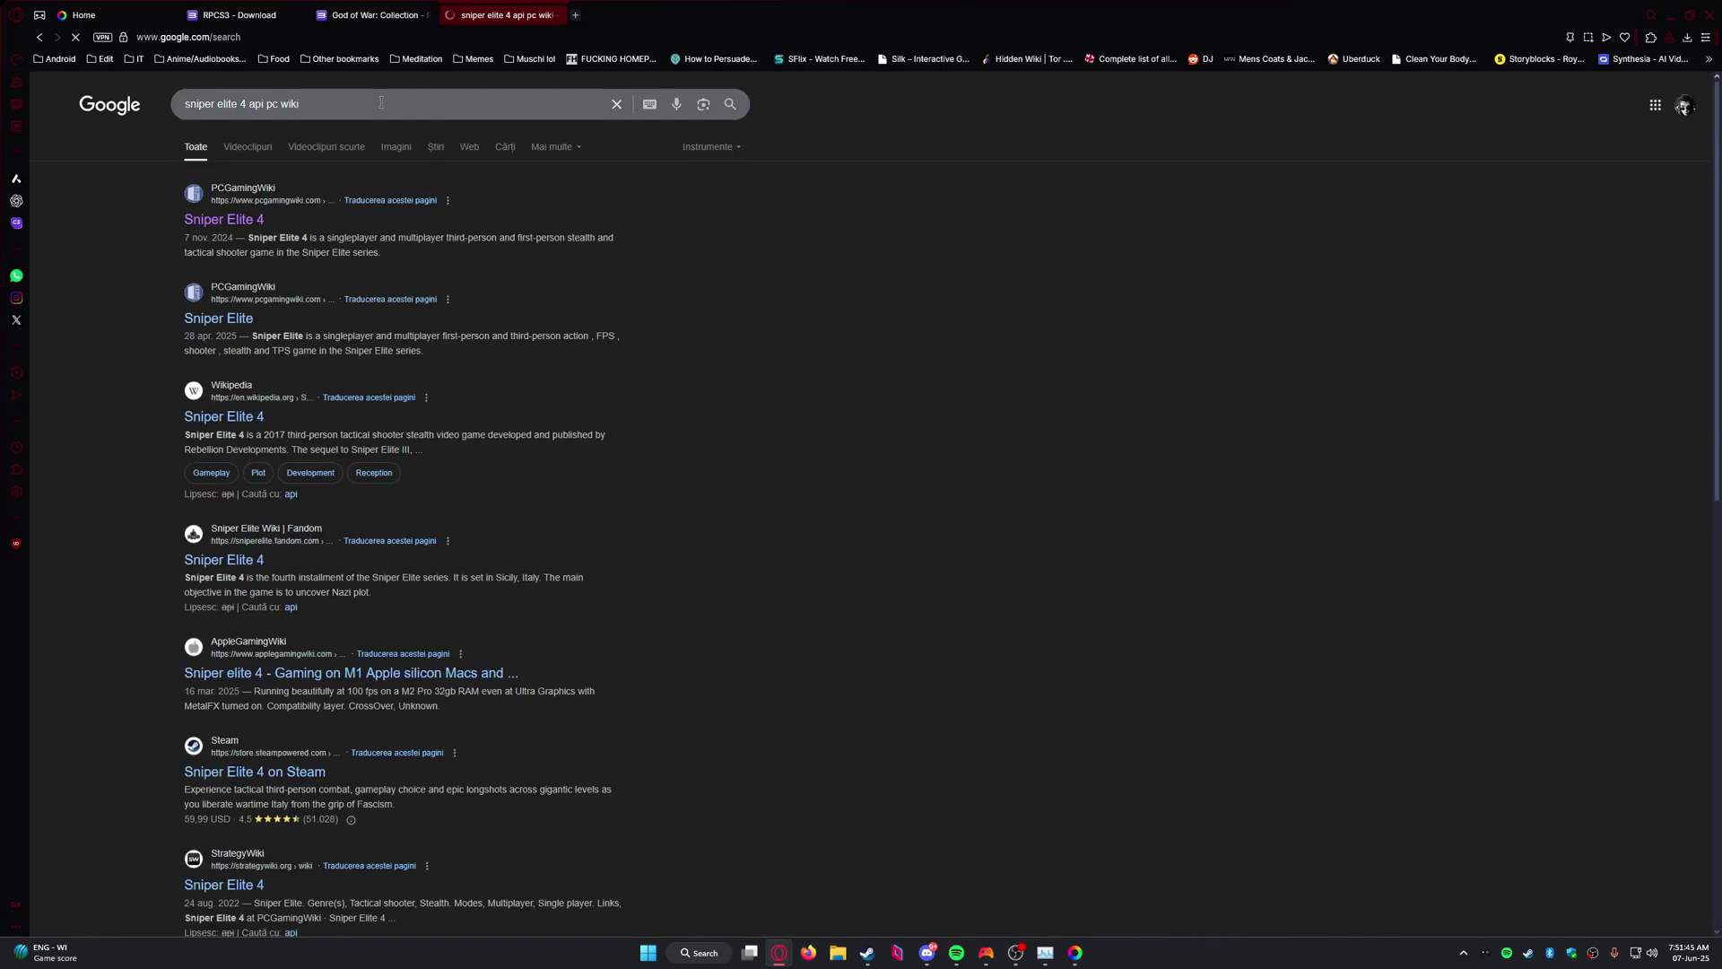
{"action": "left_click", "coordinate": [217, 222]}
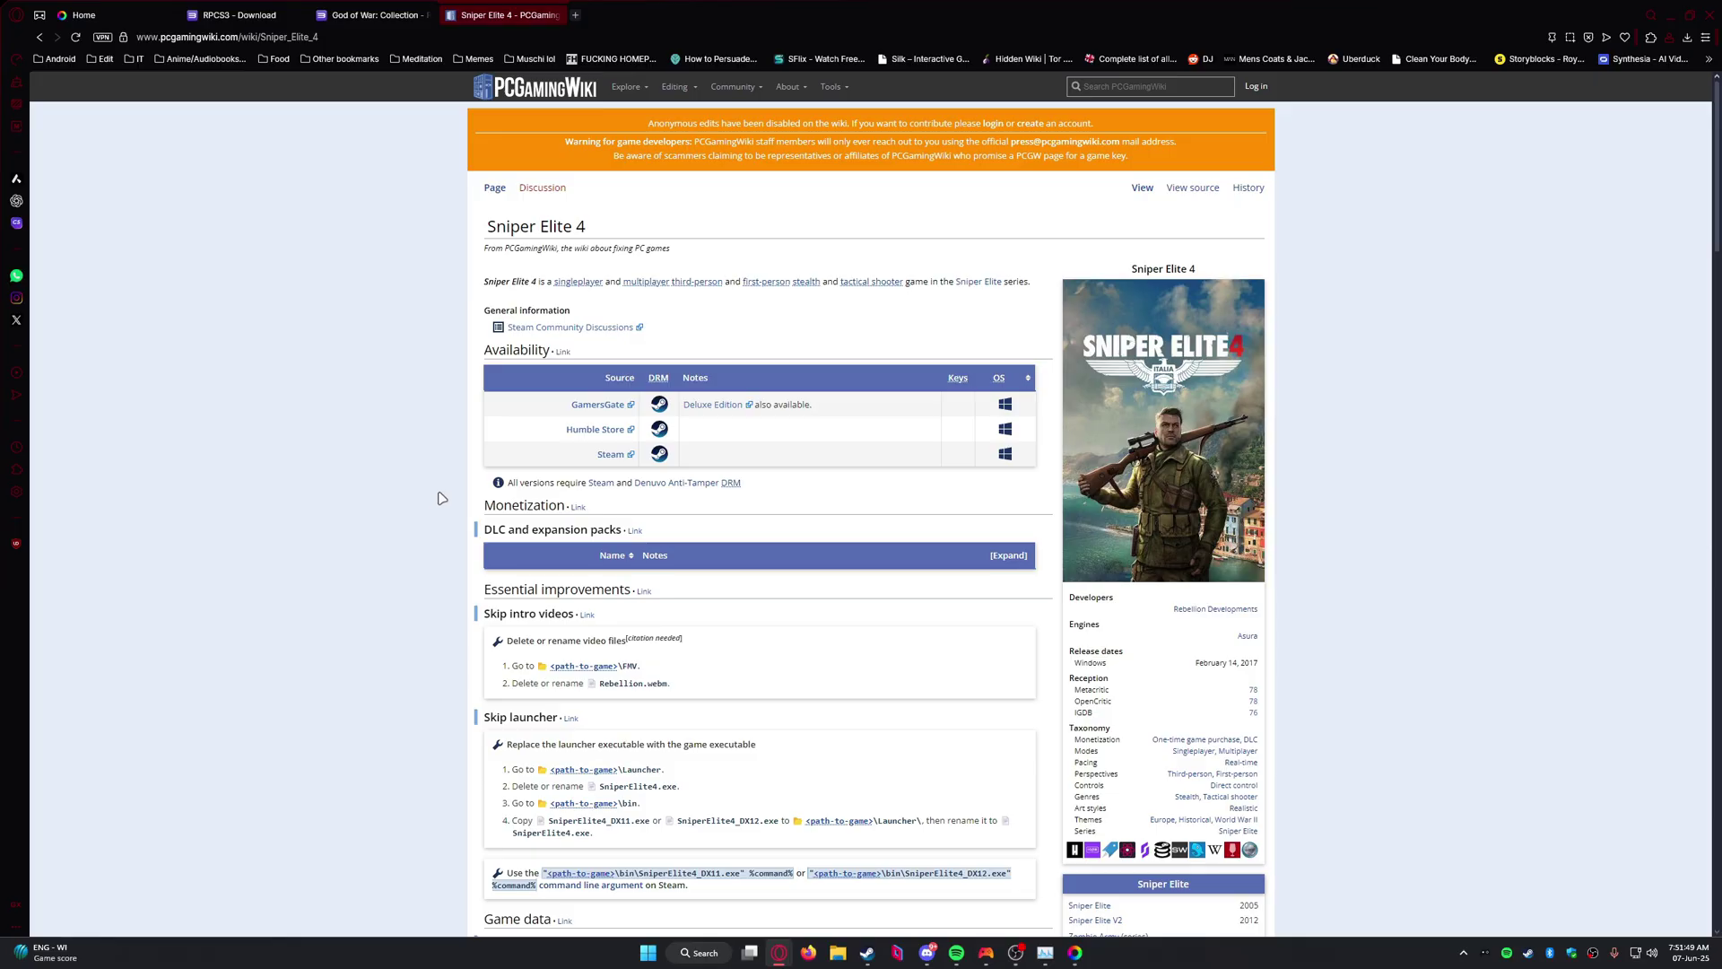
Find 'api' on the wiki page and highlight the Direct3D 11, 12 entry.
{"action": "key", "text": "ctrl+f"}
{"action": "type", "text": "api"}
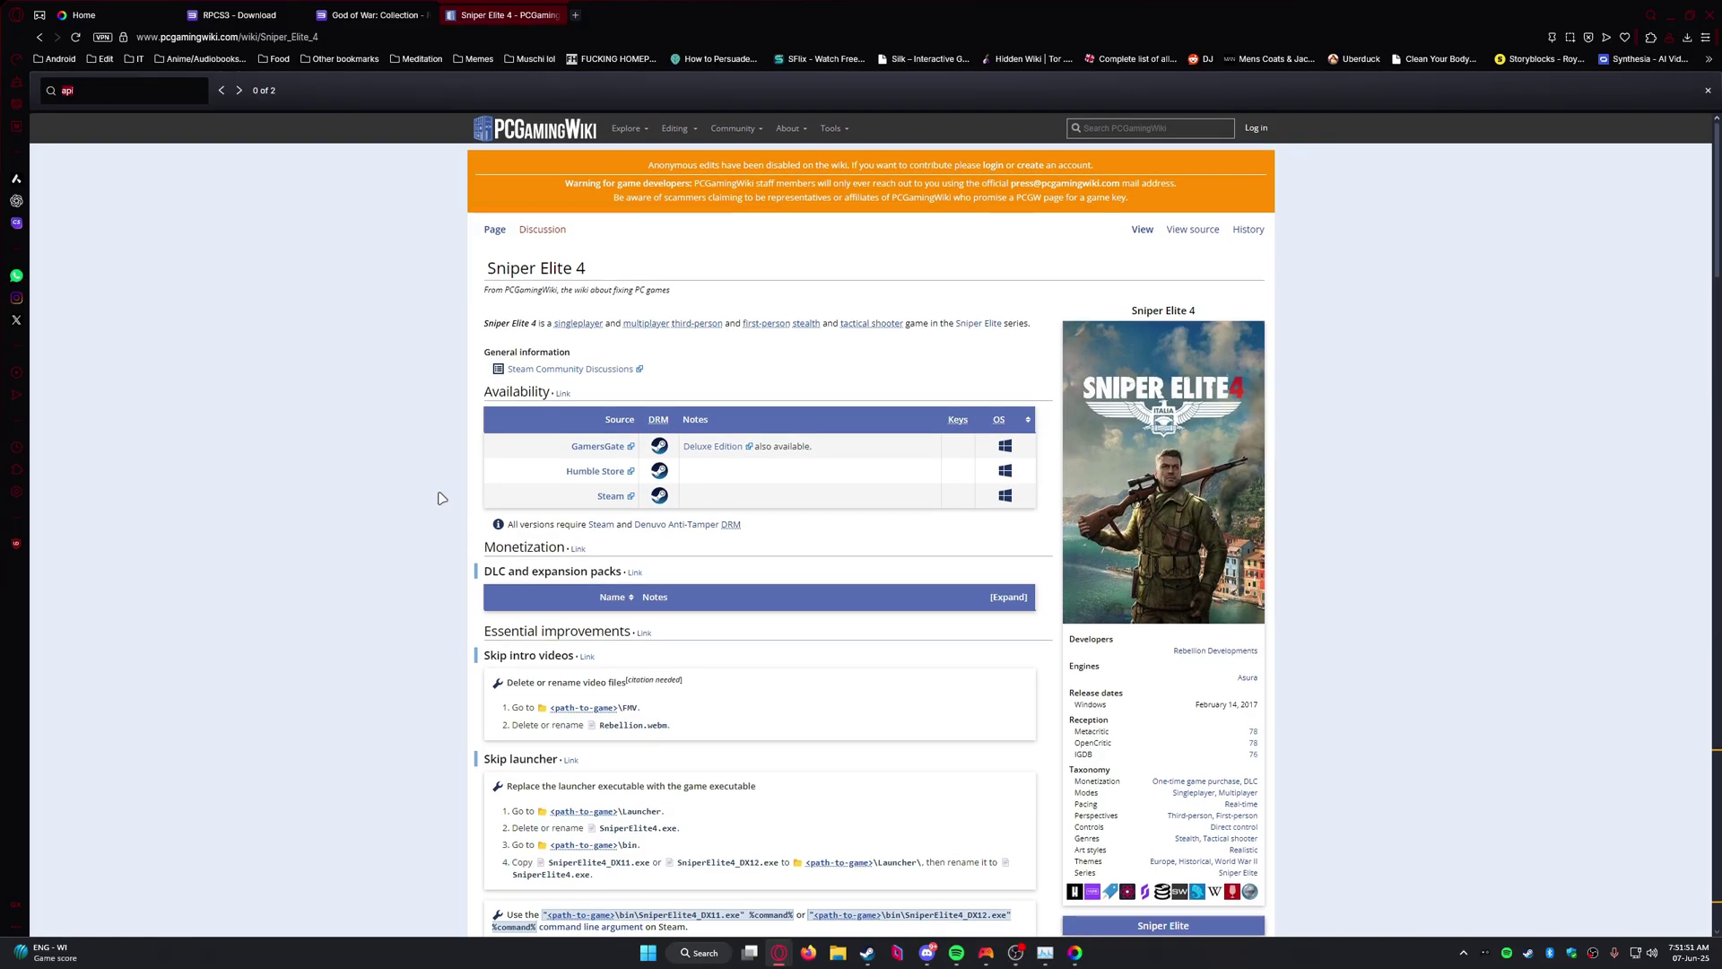
{"action": "key", "text": "Return"}
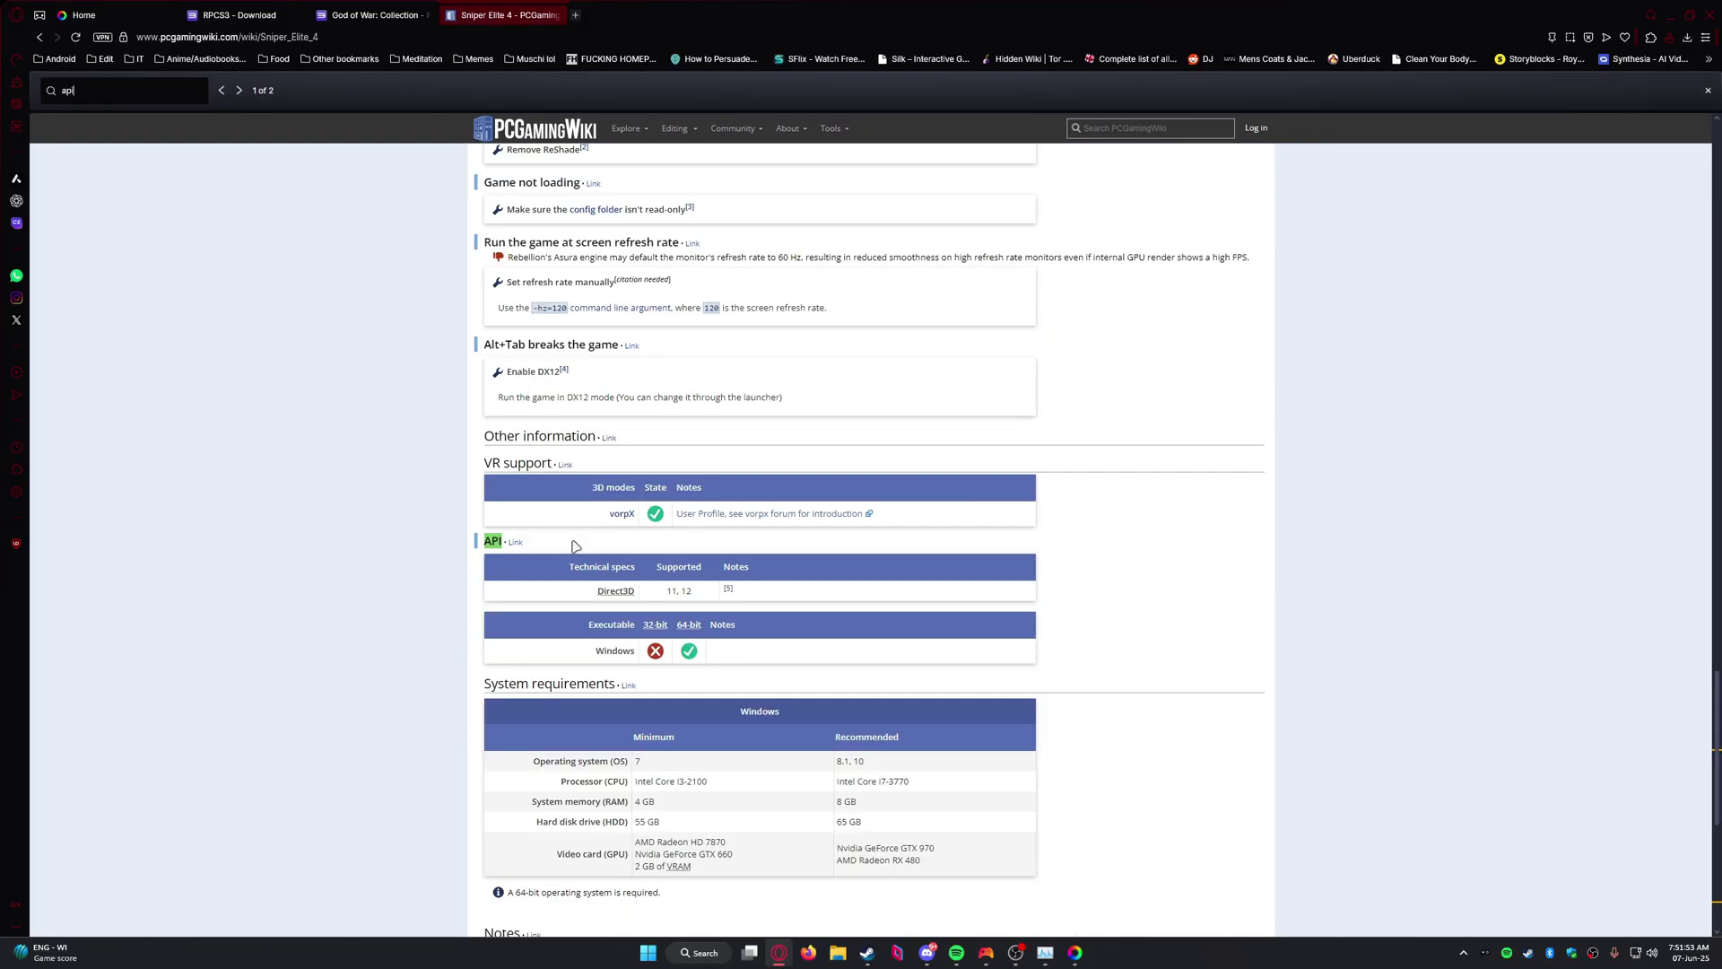
{"action": "left_click_drag", "start_coordinate": [773, 599], "coordinate": [585, 589]}
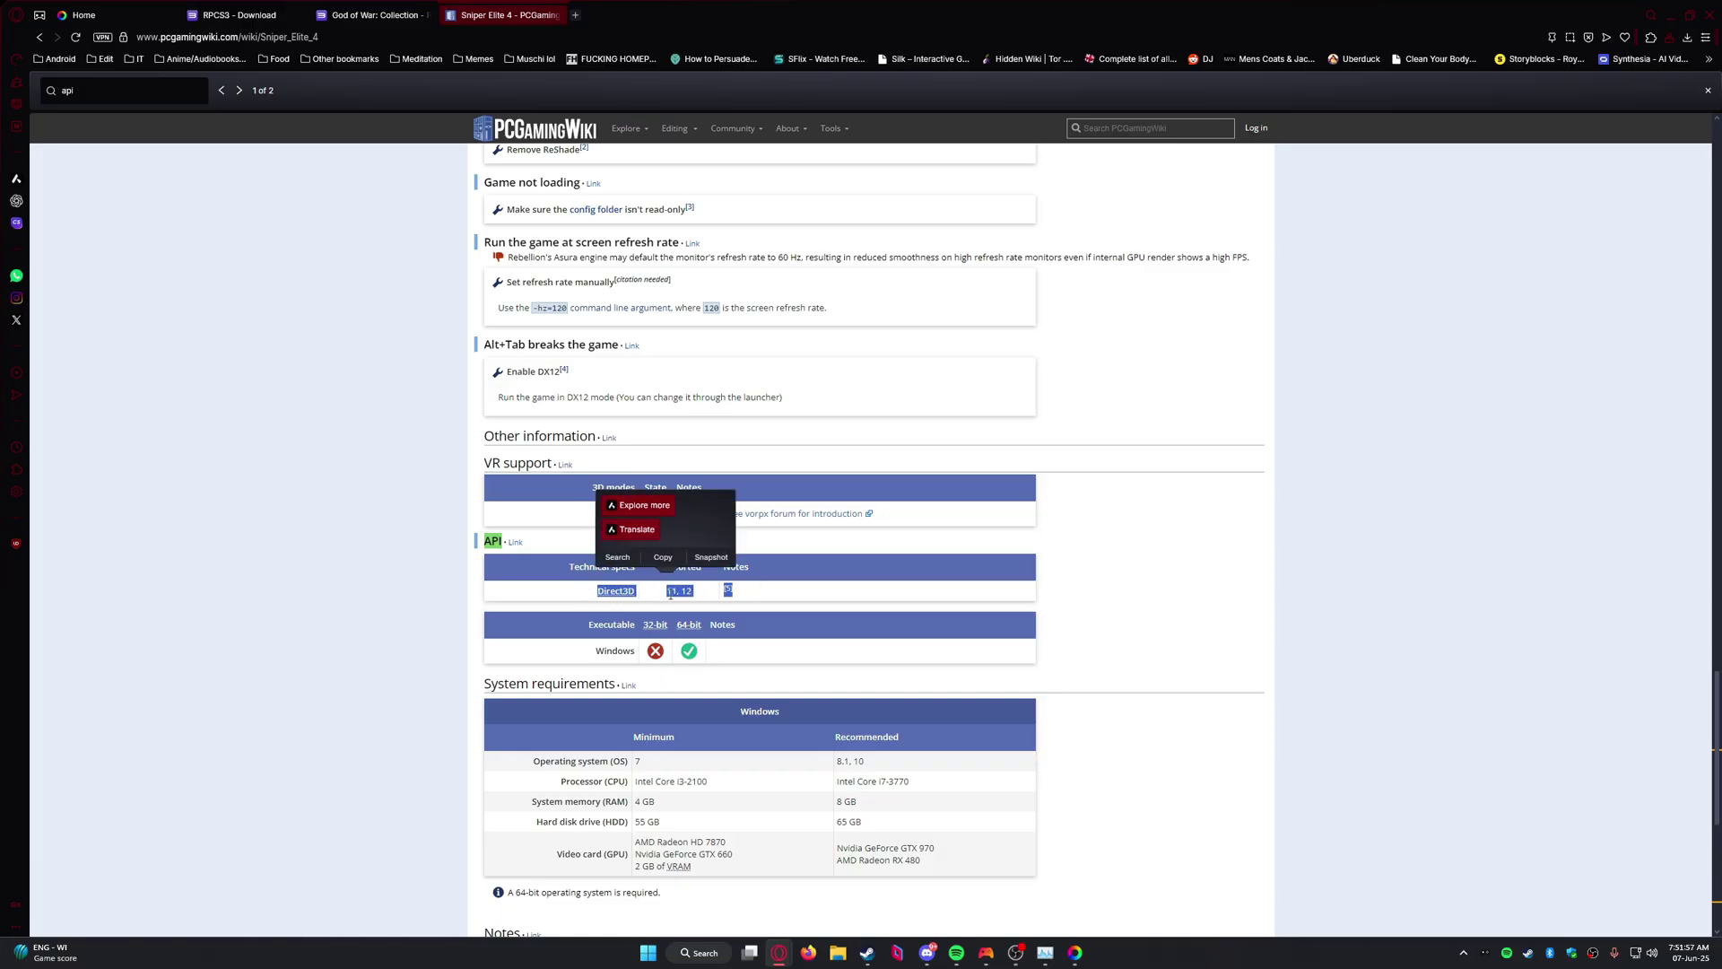
Keep Vulkan, approve admin rights, check all effect packages and start their download.
{"action": "left_click", "coordinate": [1669, 15]}
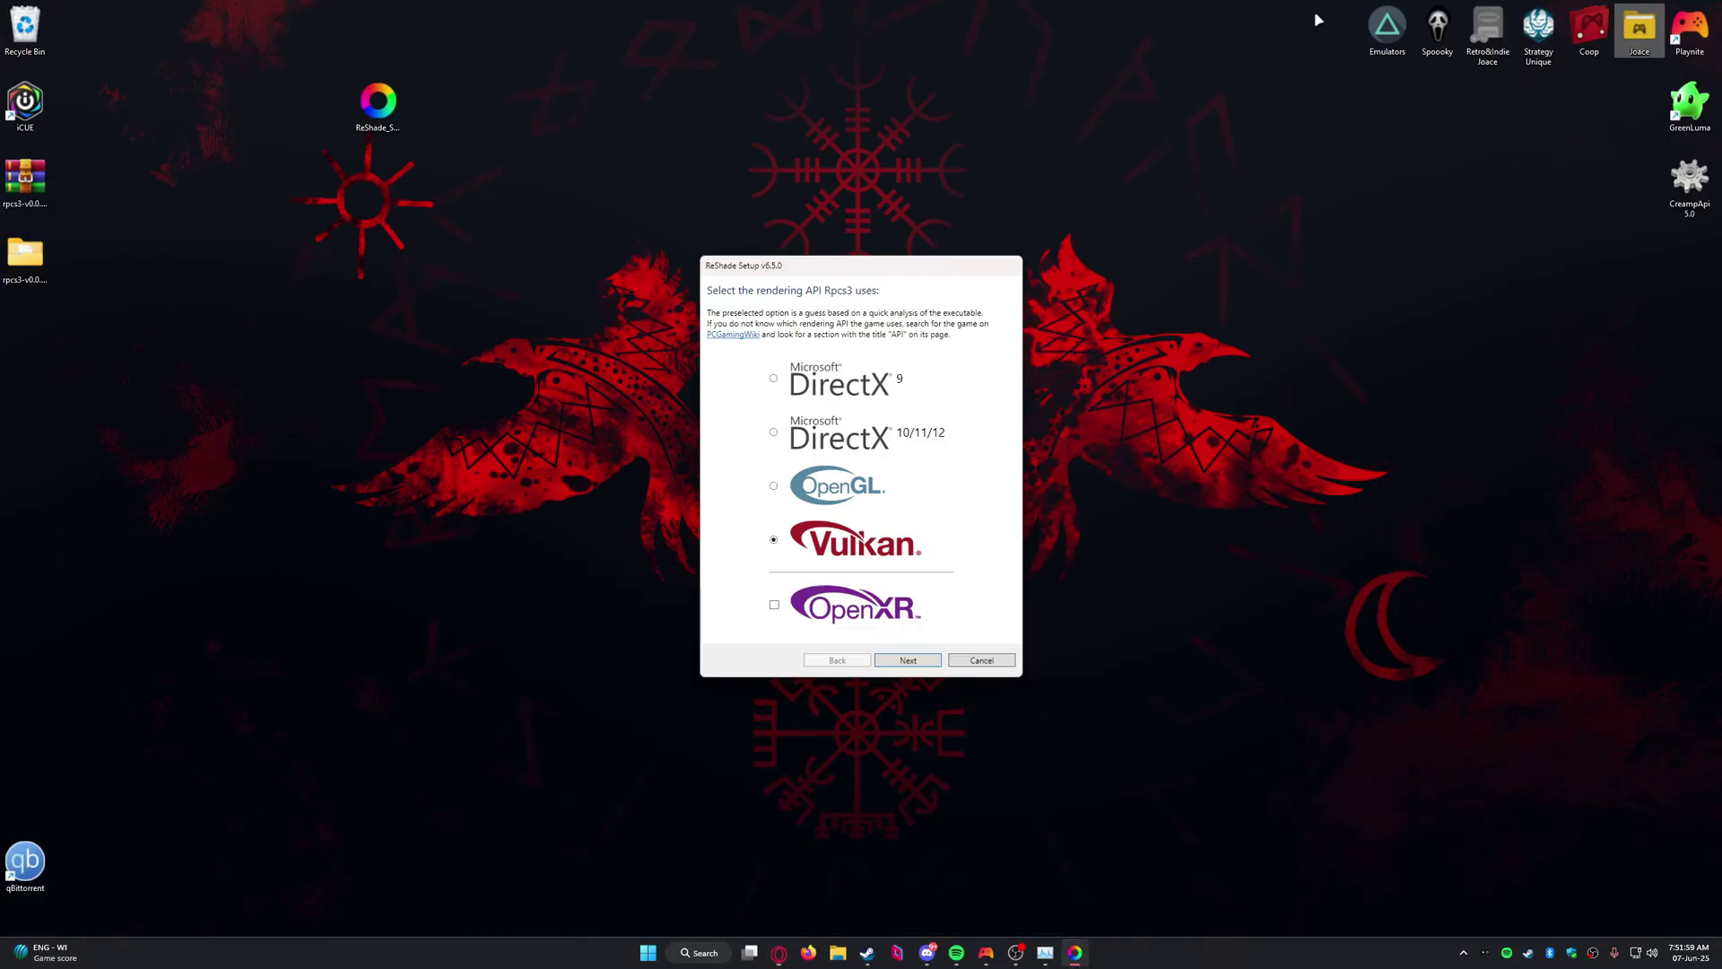
{"action": "left_click", "coordinate": [908, 659]}
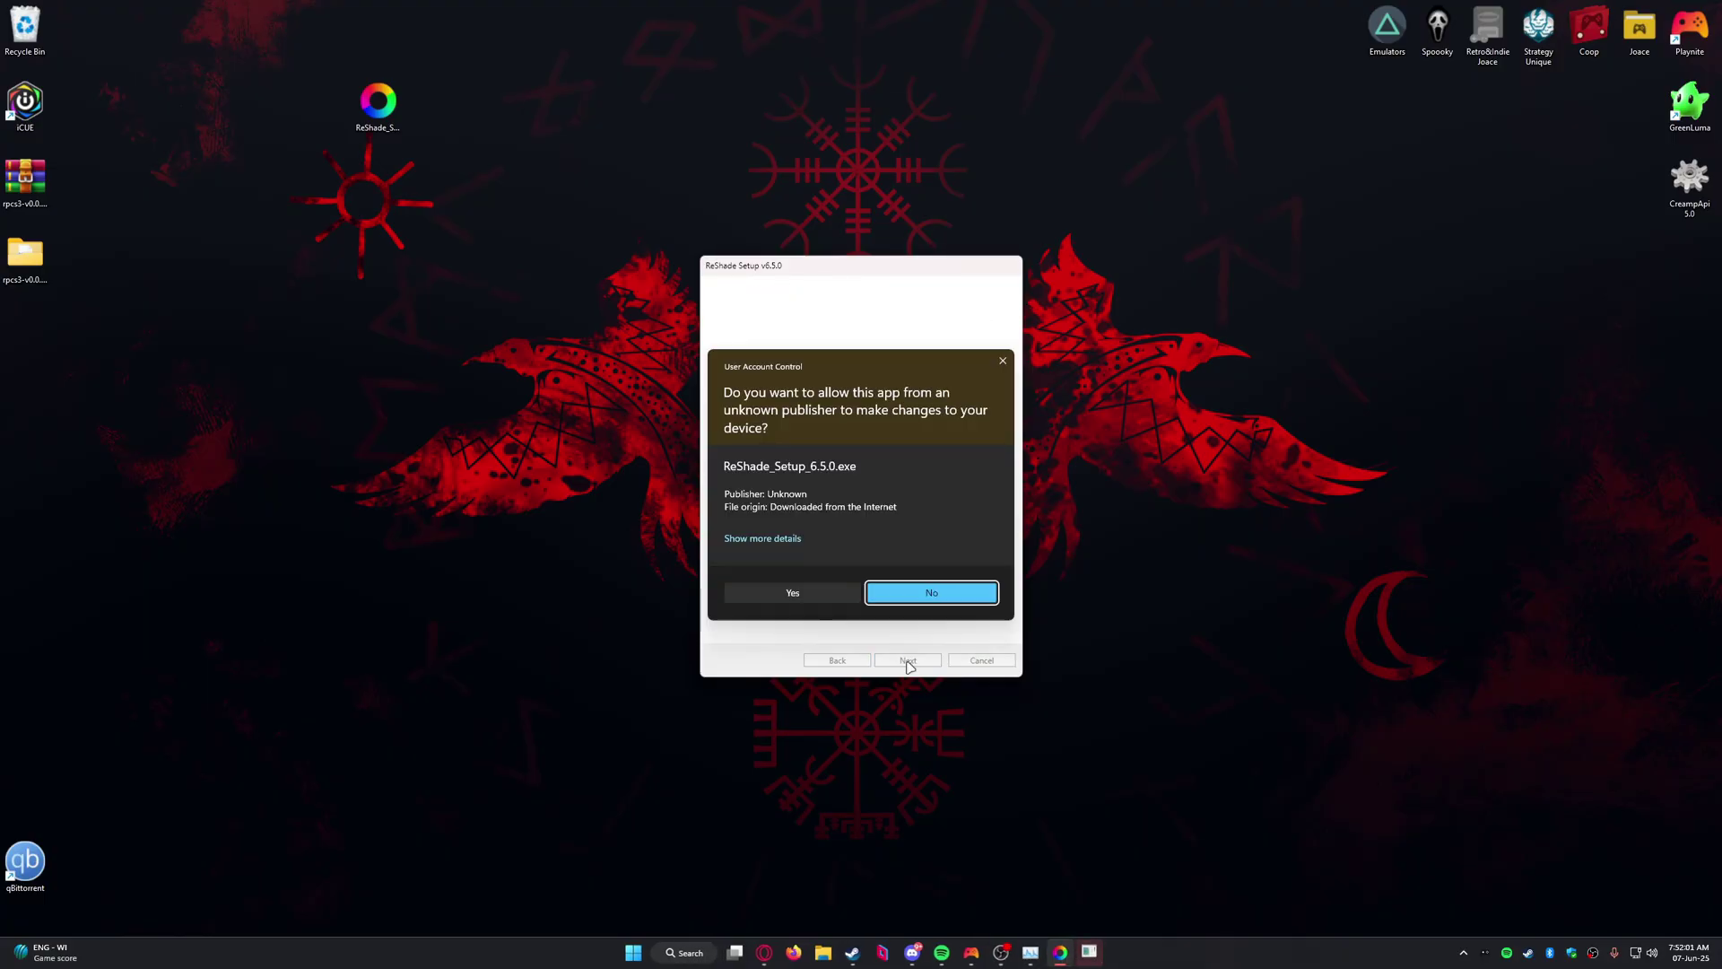
{"action": "left_click", "coordinate": [798, 595]}
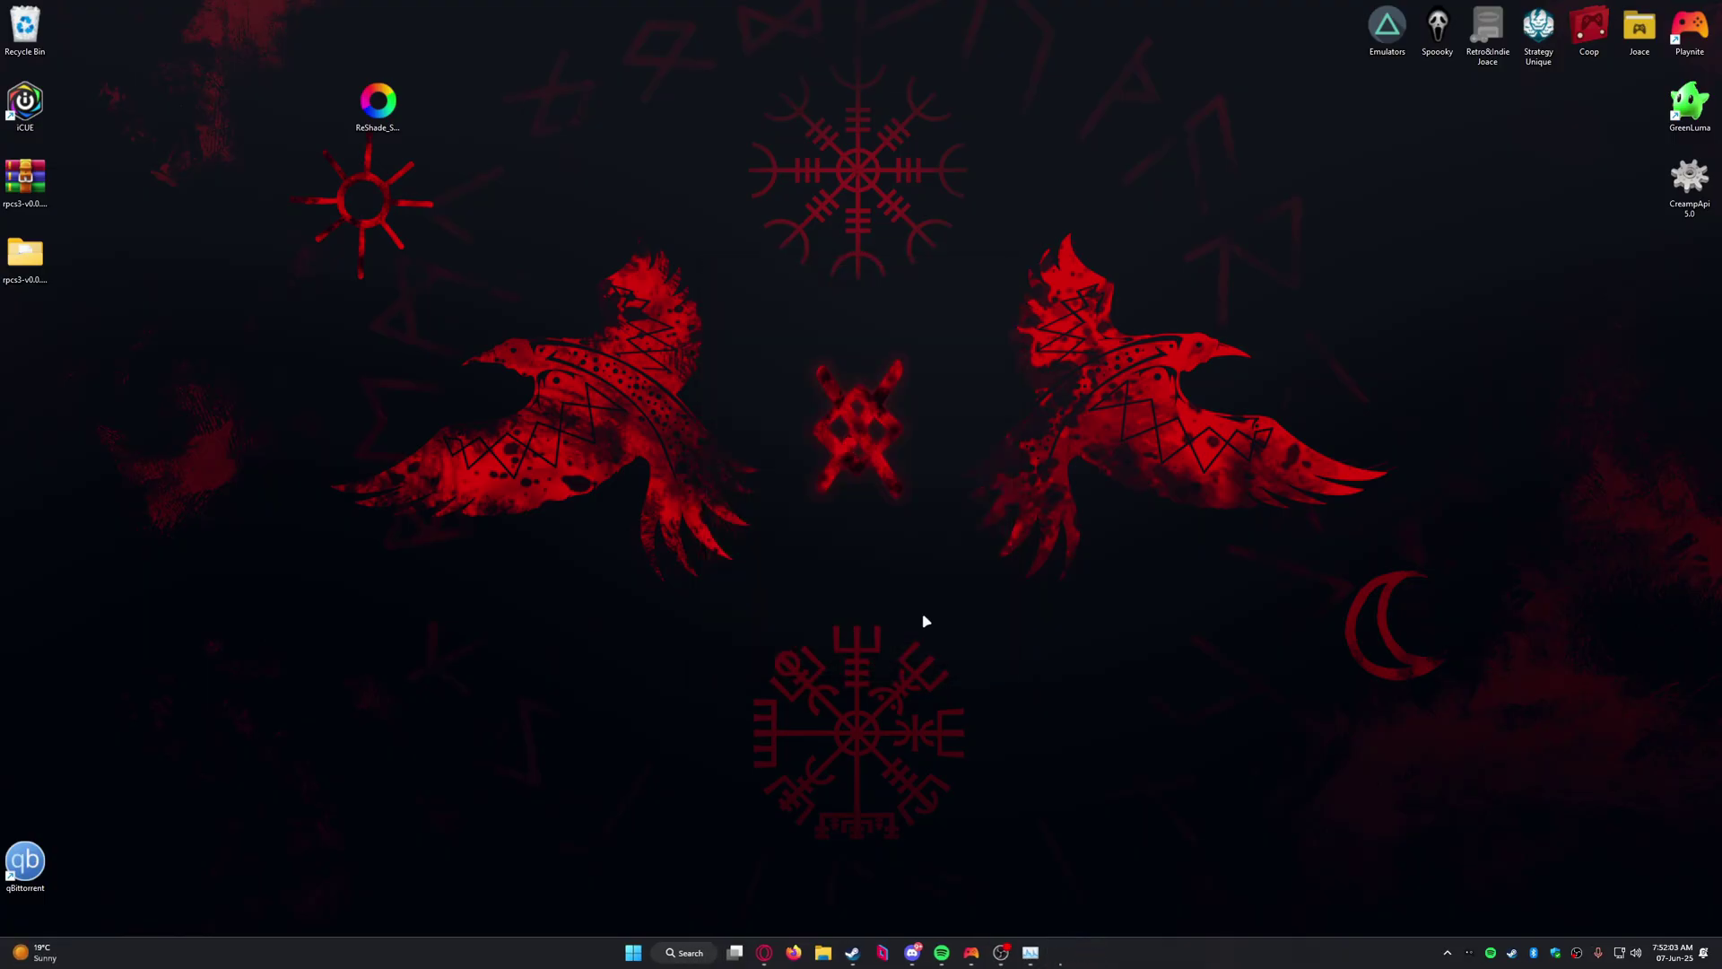
{"action": "left_click", "coordinate": [877, 290]}
{"action": "left_click", "coordinate": [877, 291]}
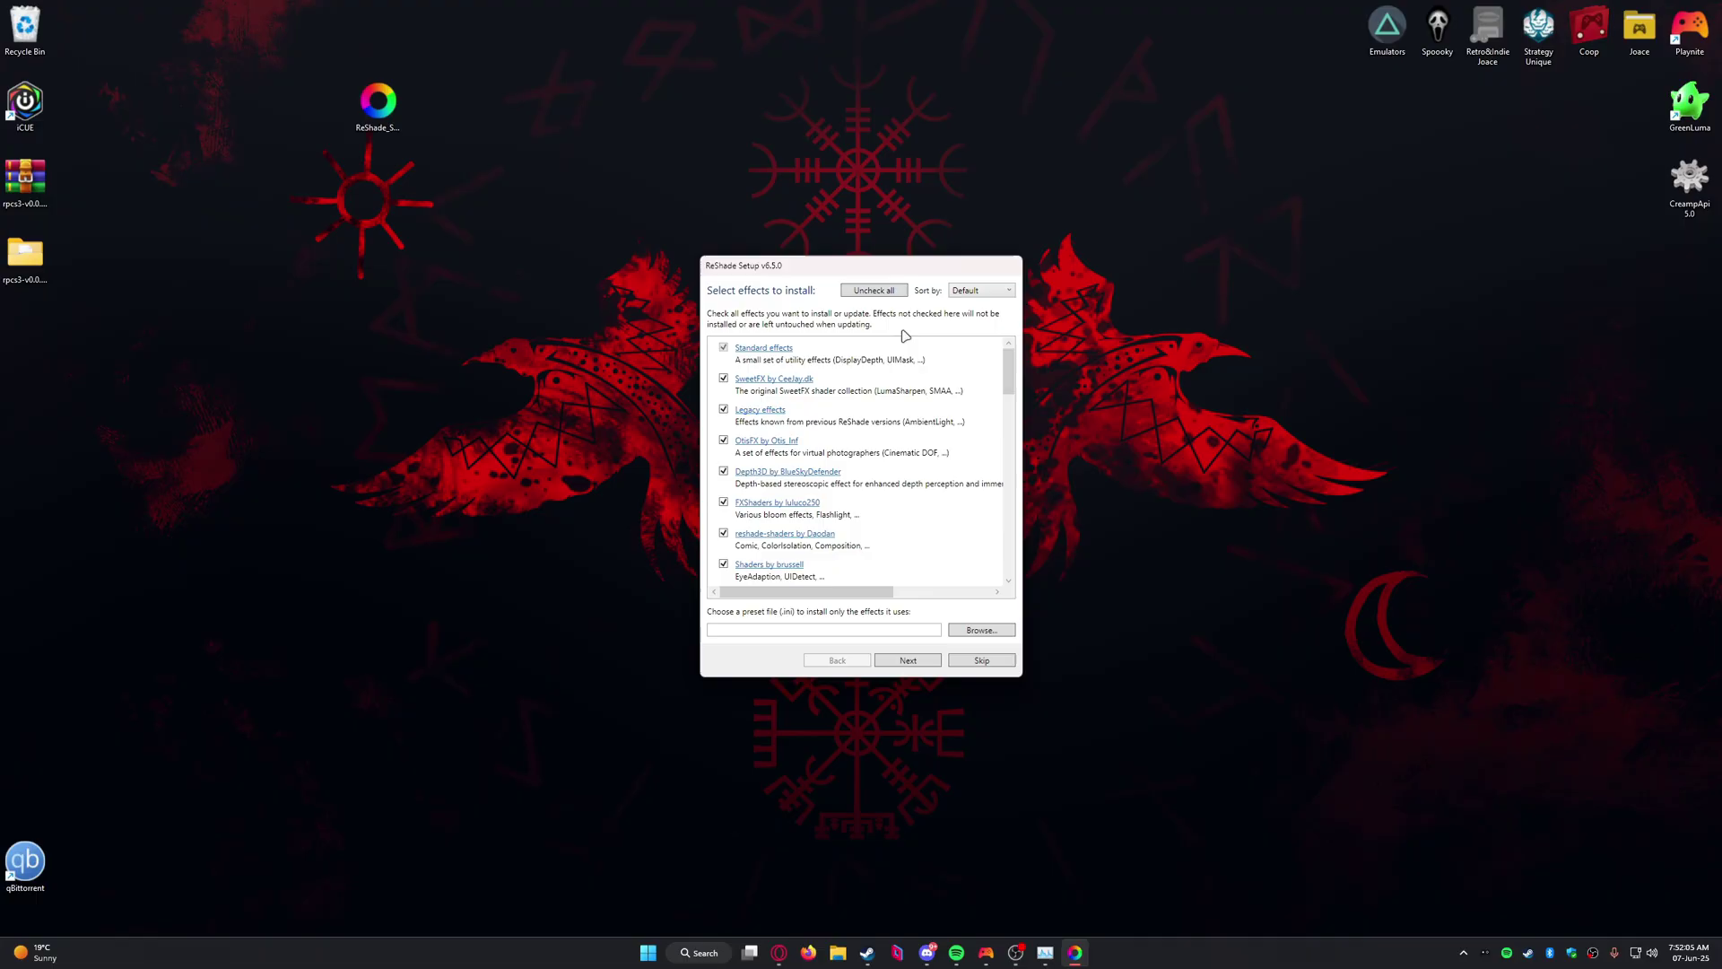
{"action": "left_click", "coordinate": [913, 662]}
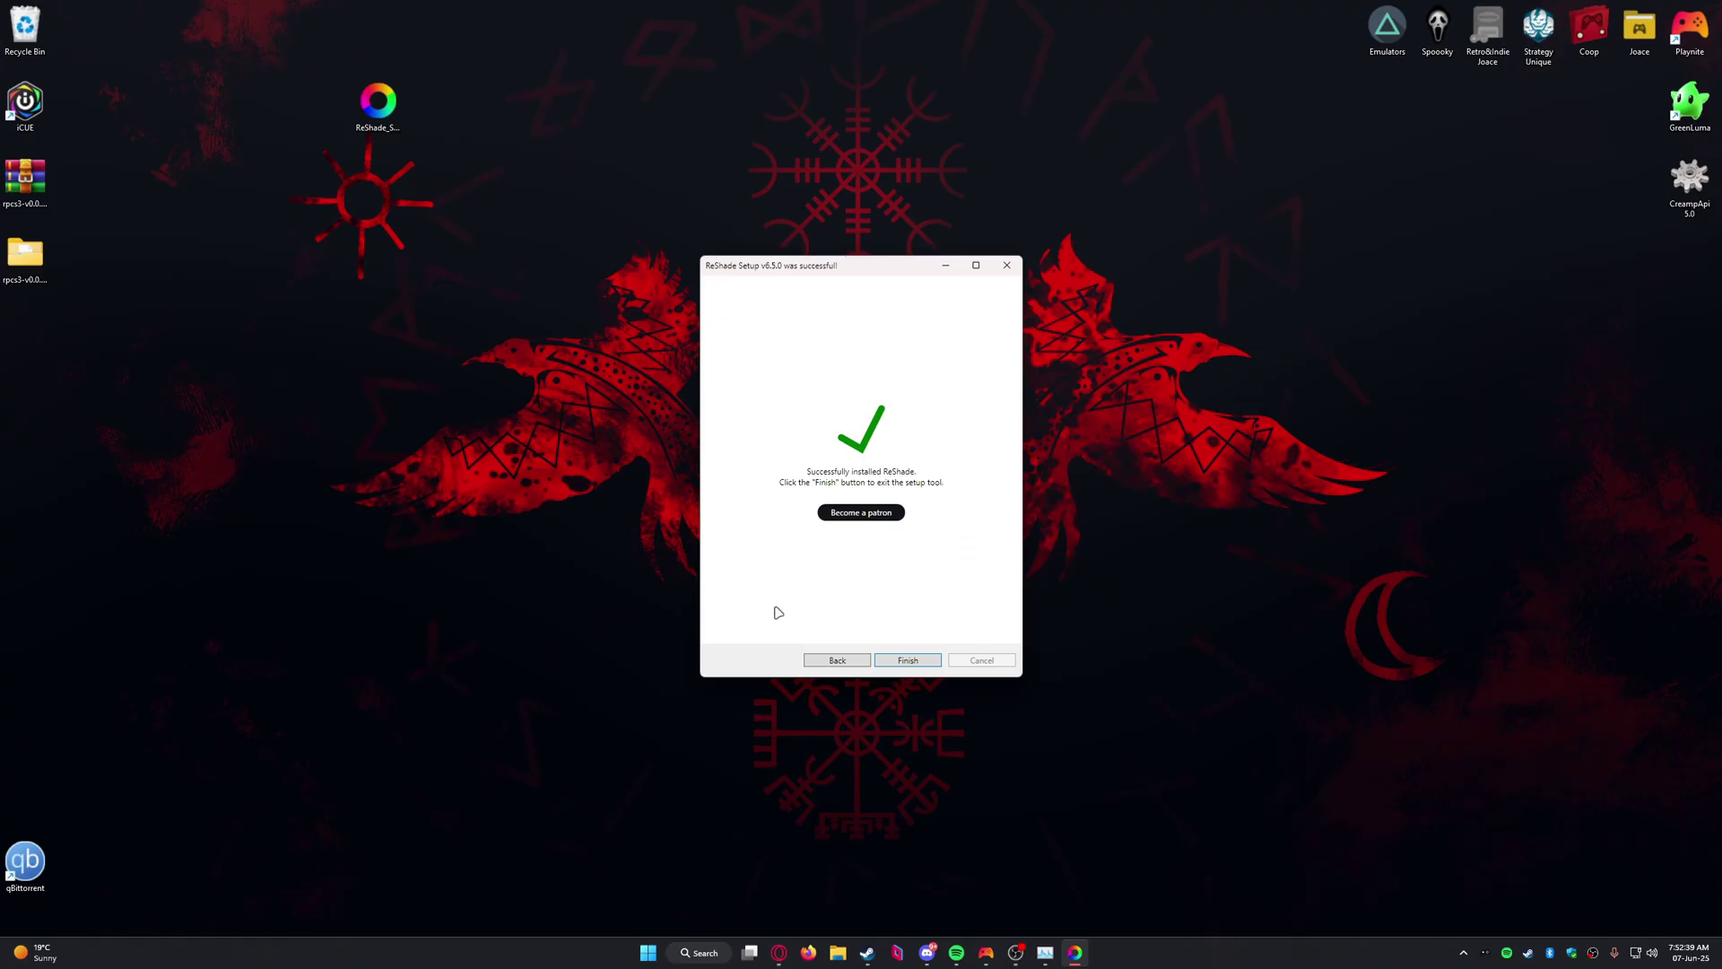
Finish setup, open the rpcs3 folder and select God of War Reshade.ini.
{"action": "left_click", "coordinate": [900, 662]}
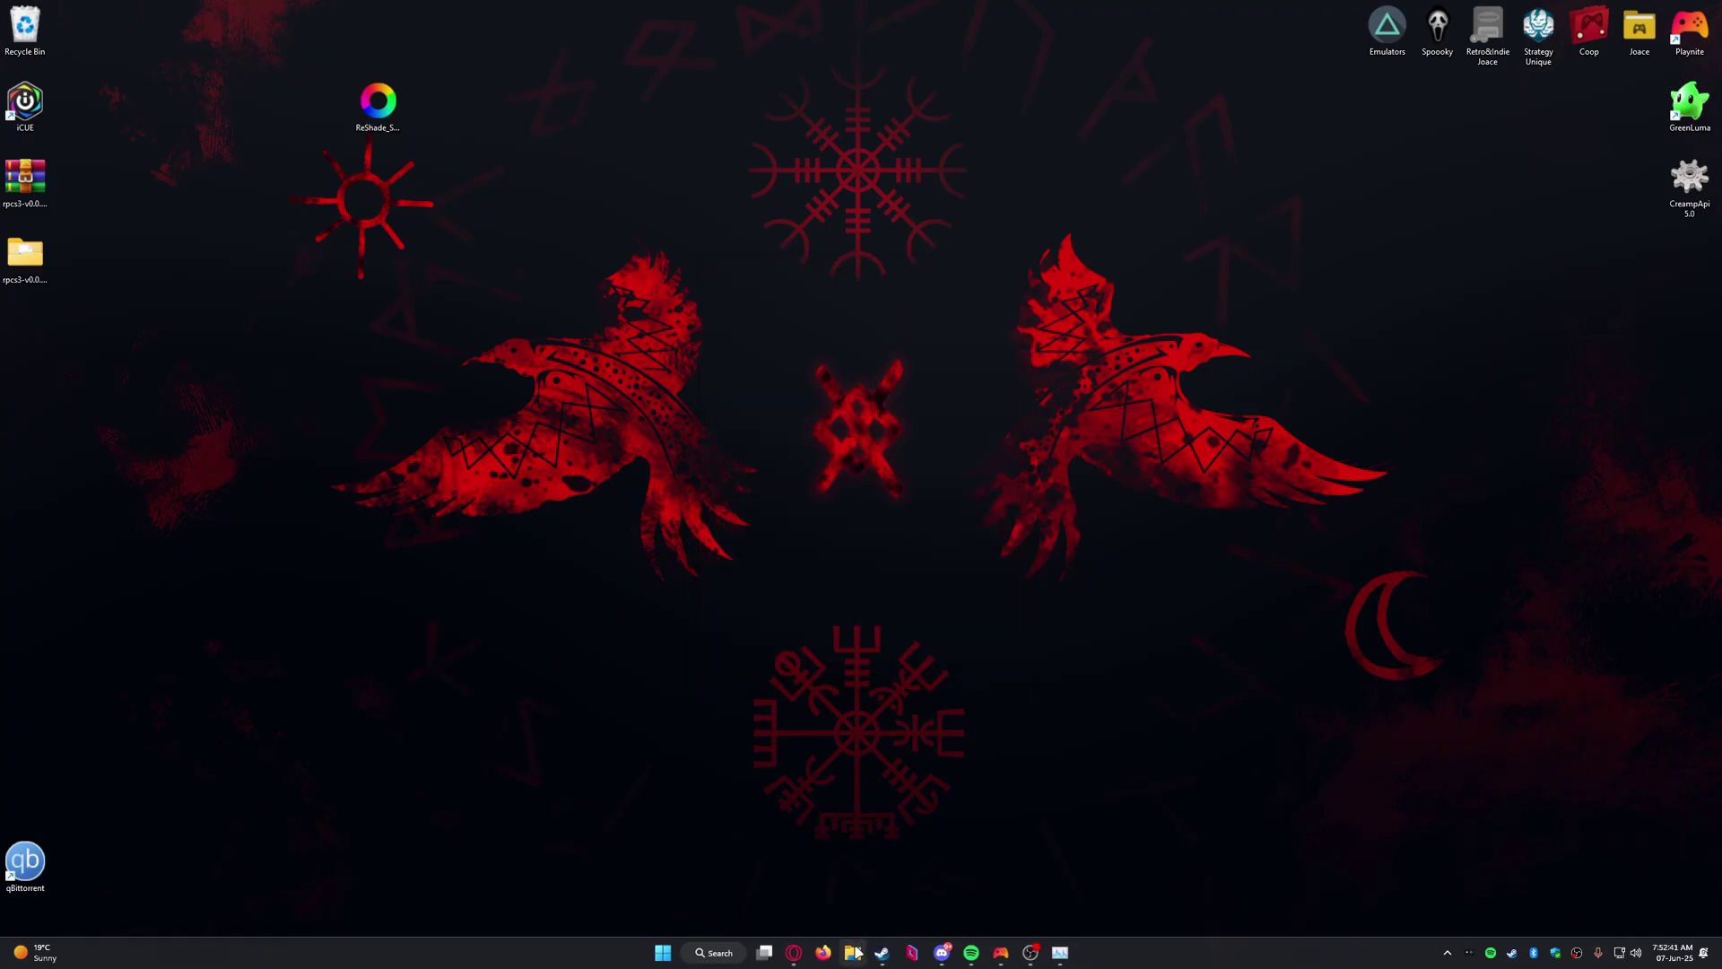
{"action": "double_click", "coordinate": [32, 262]}
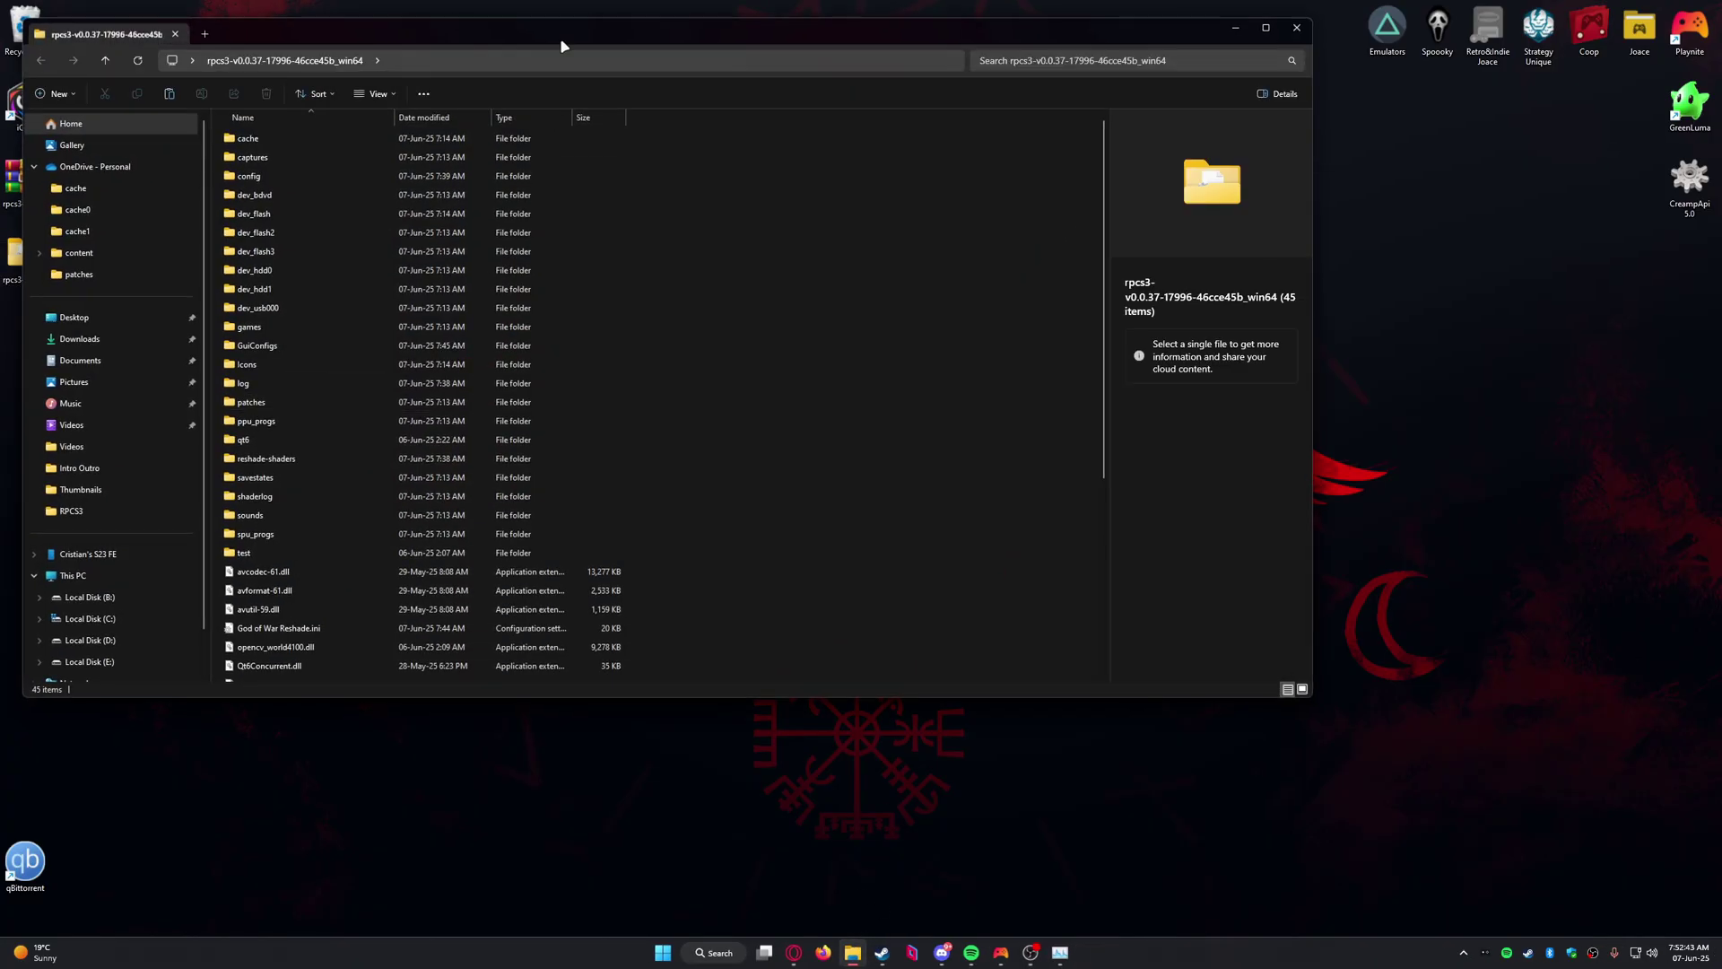
{"action": "left_click_drag", "start_coordinate": [565, 40], "coordinate": [971, 186]}
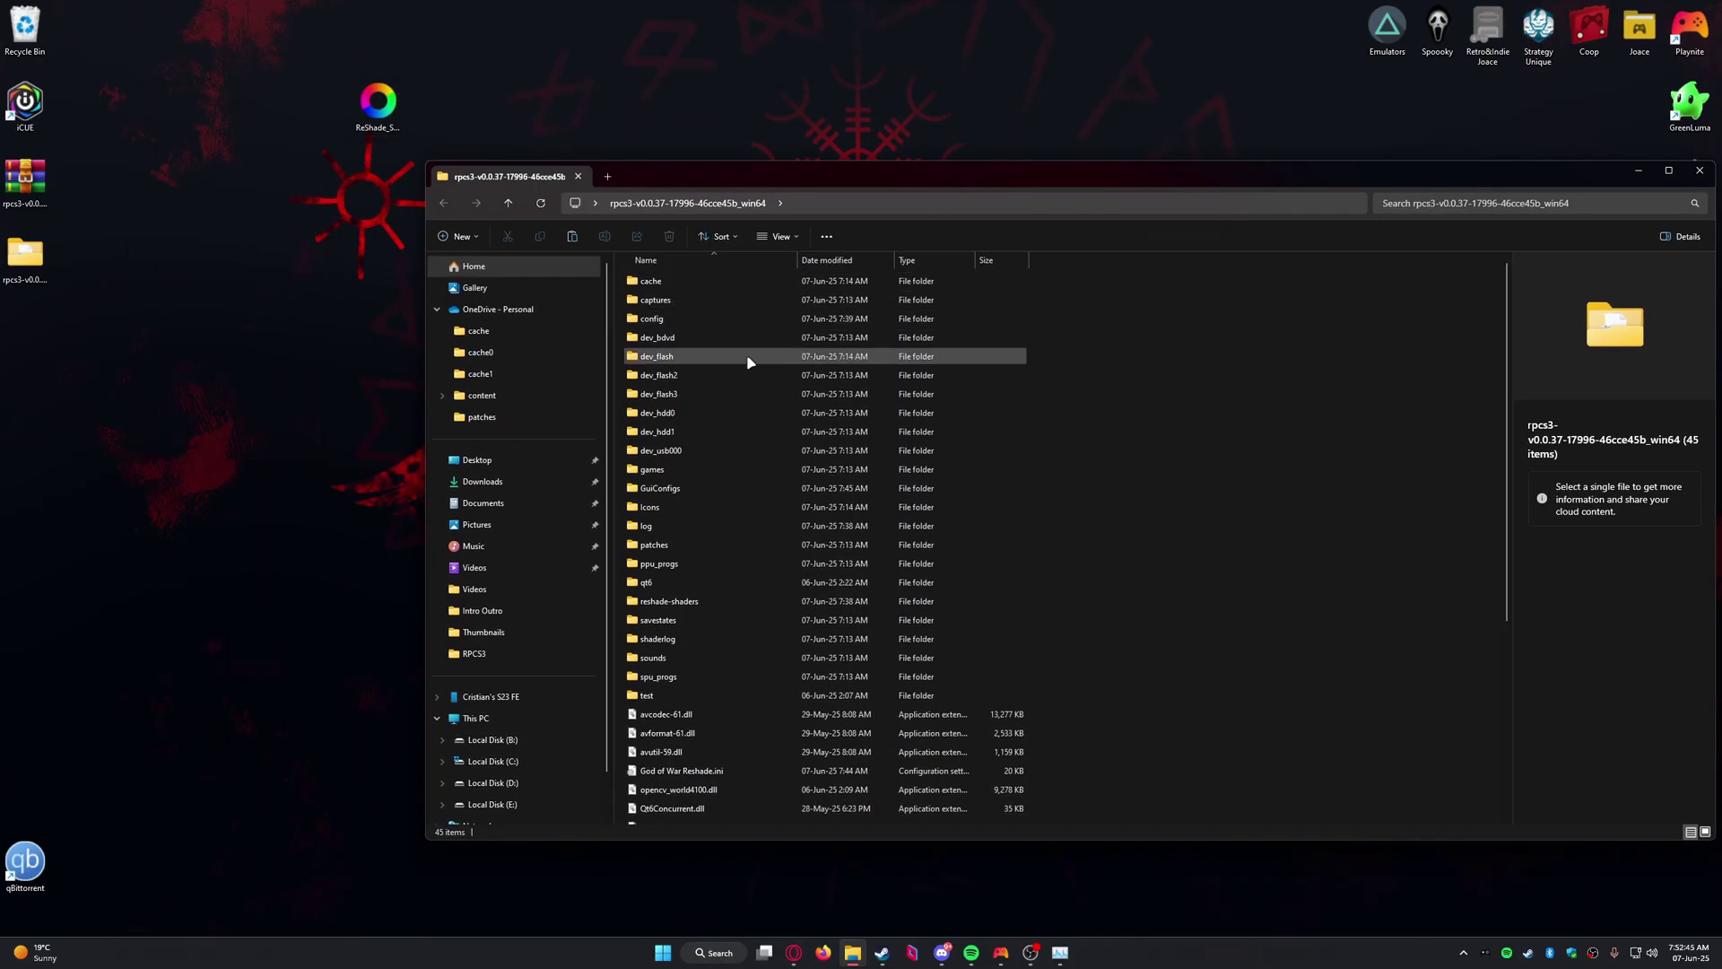
{"action": "scroll", "coordinate": [750, 363], "scroll_direction": "down", "scroll_amount": 4}
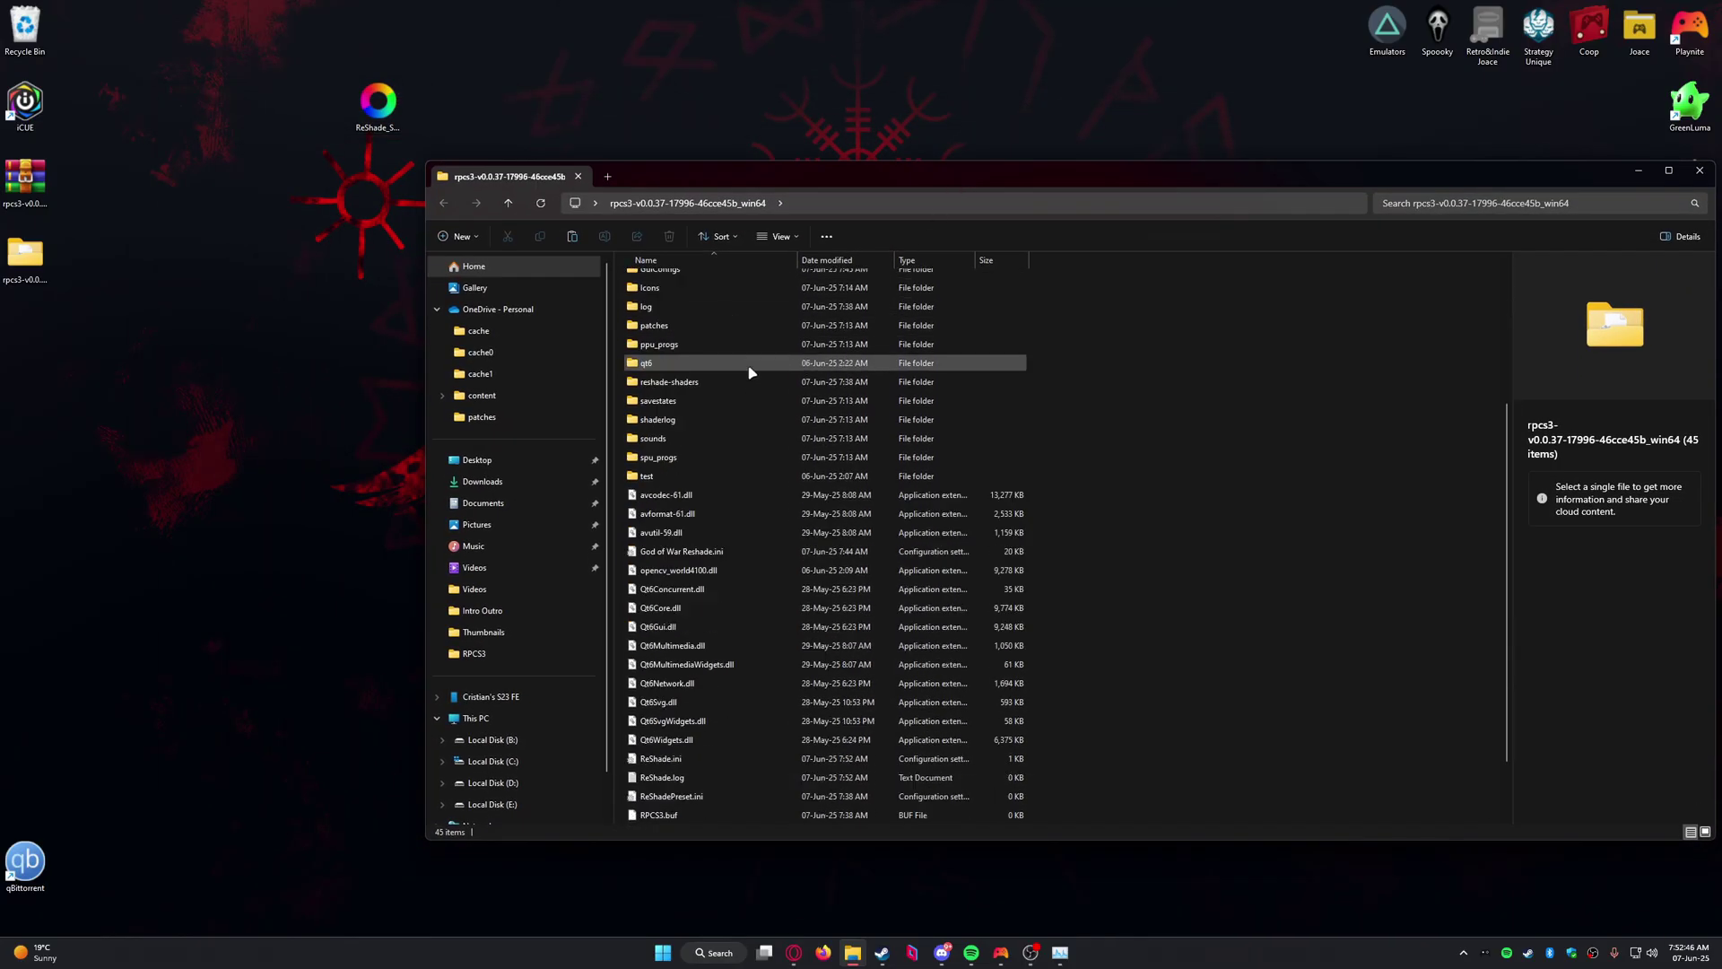
{"action": "left_click", "coordinate": [704, 552]}
{"action": "left_click_drag", "start_coordinate": [1076, 562], "coordinate": [647, 553]}
{"action": "left_click", "coordinate": [643, 552]}
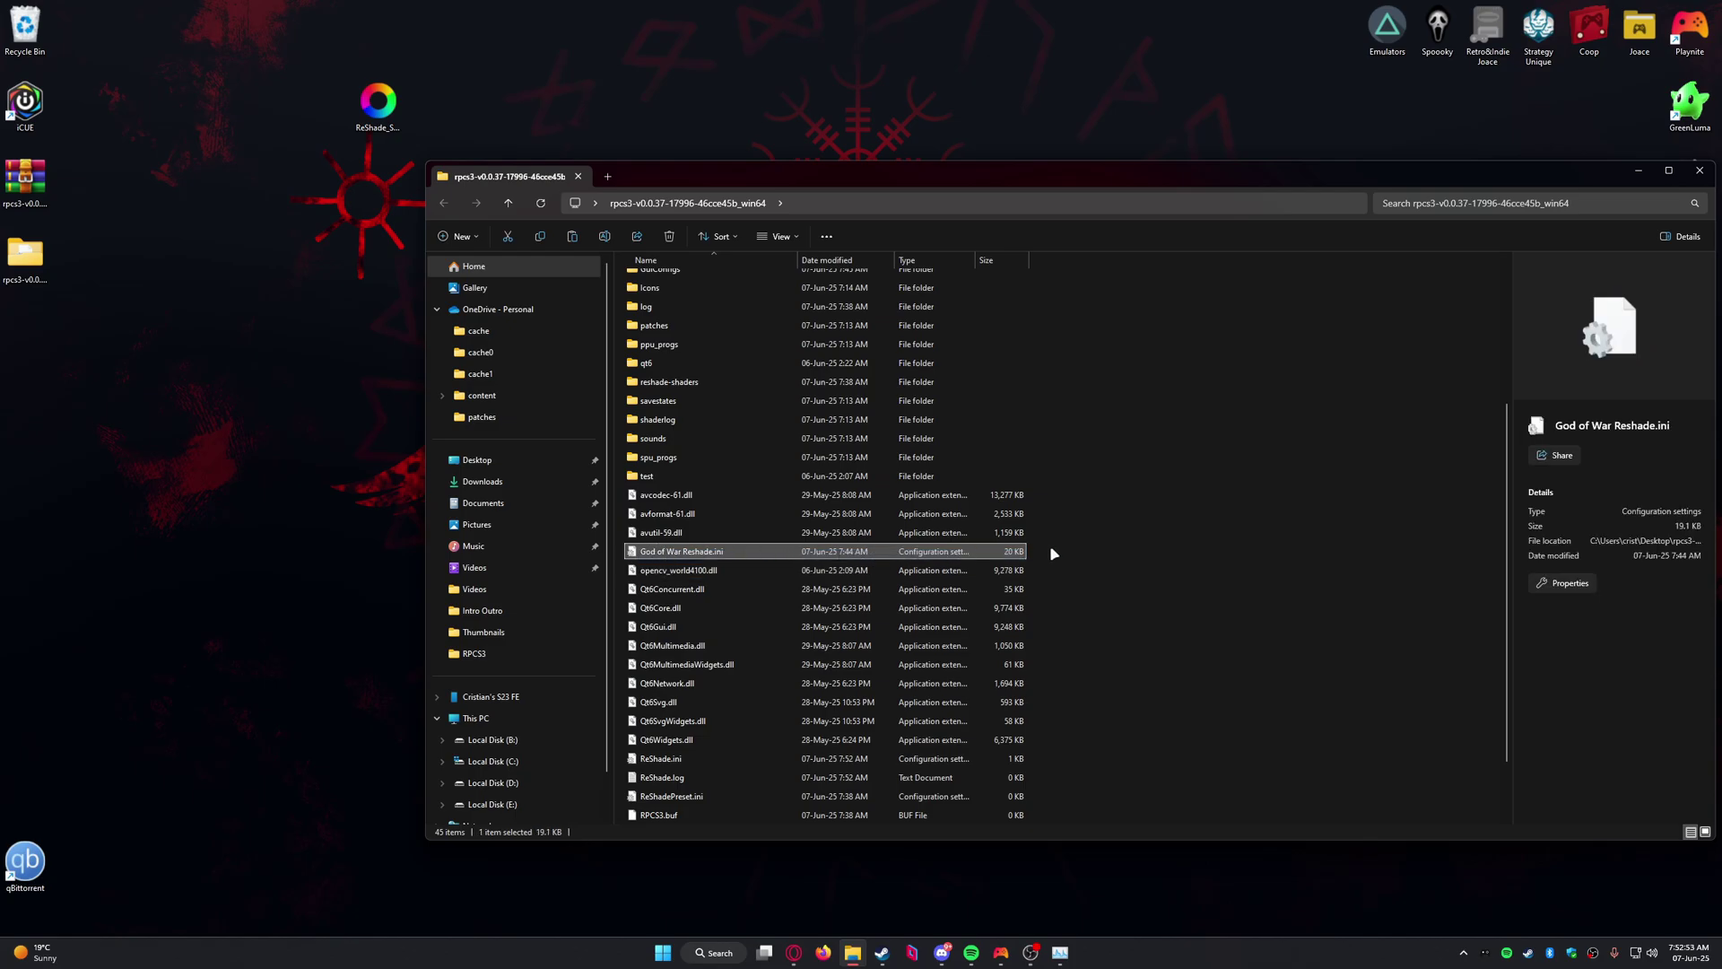
Launch rpcs3.exe from the folder, letting it past the security warning.
{"action": "scroll", "coordinate": [1054, 553], "scroll_direction": "down", "scroll_amount": 2}
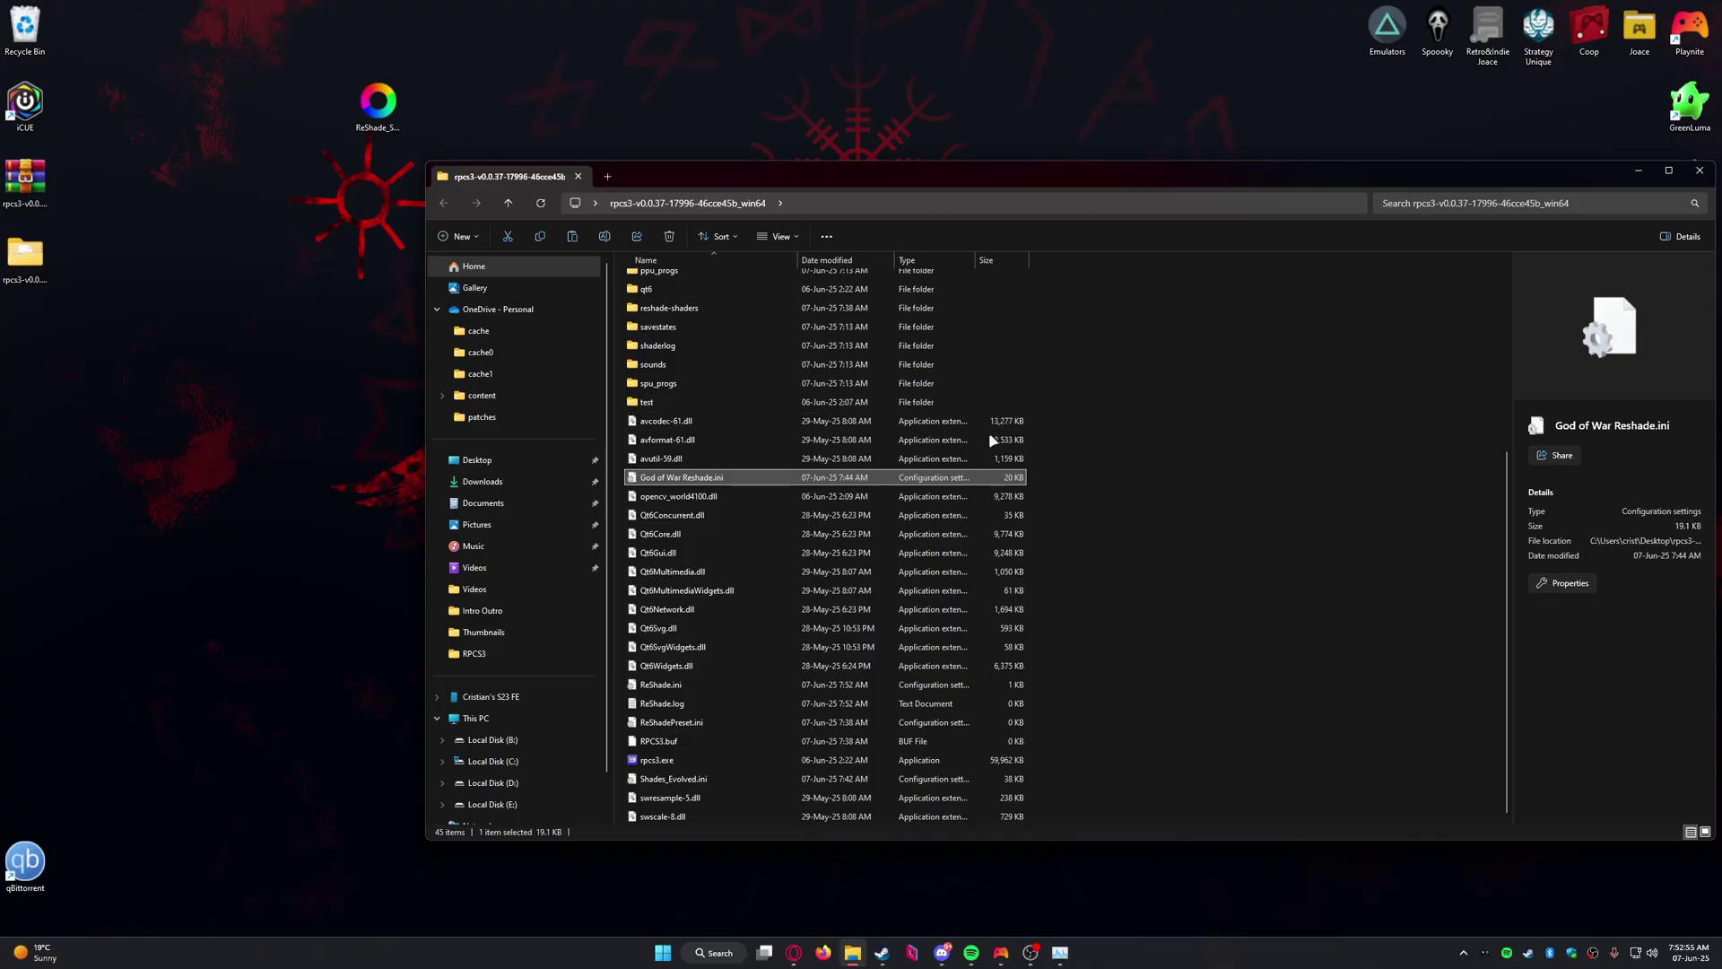
{"action": "double_click", "coordinate": [838, 759]}
{"action": "left_click", "coordinate": [905, 489]}
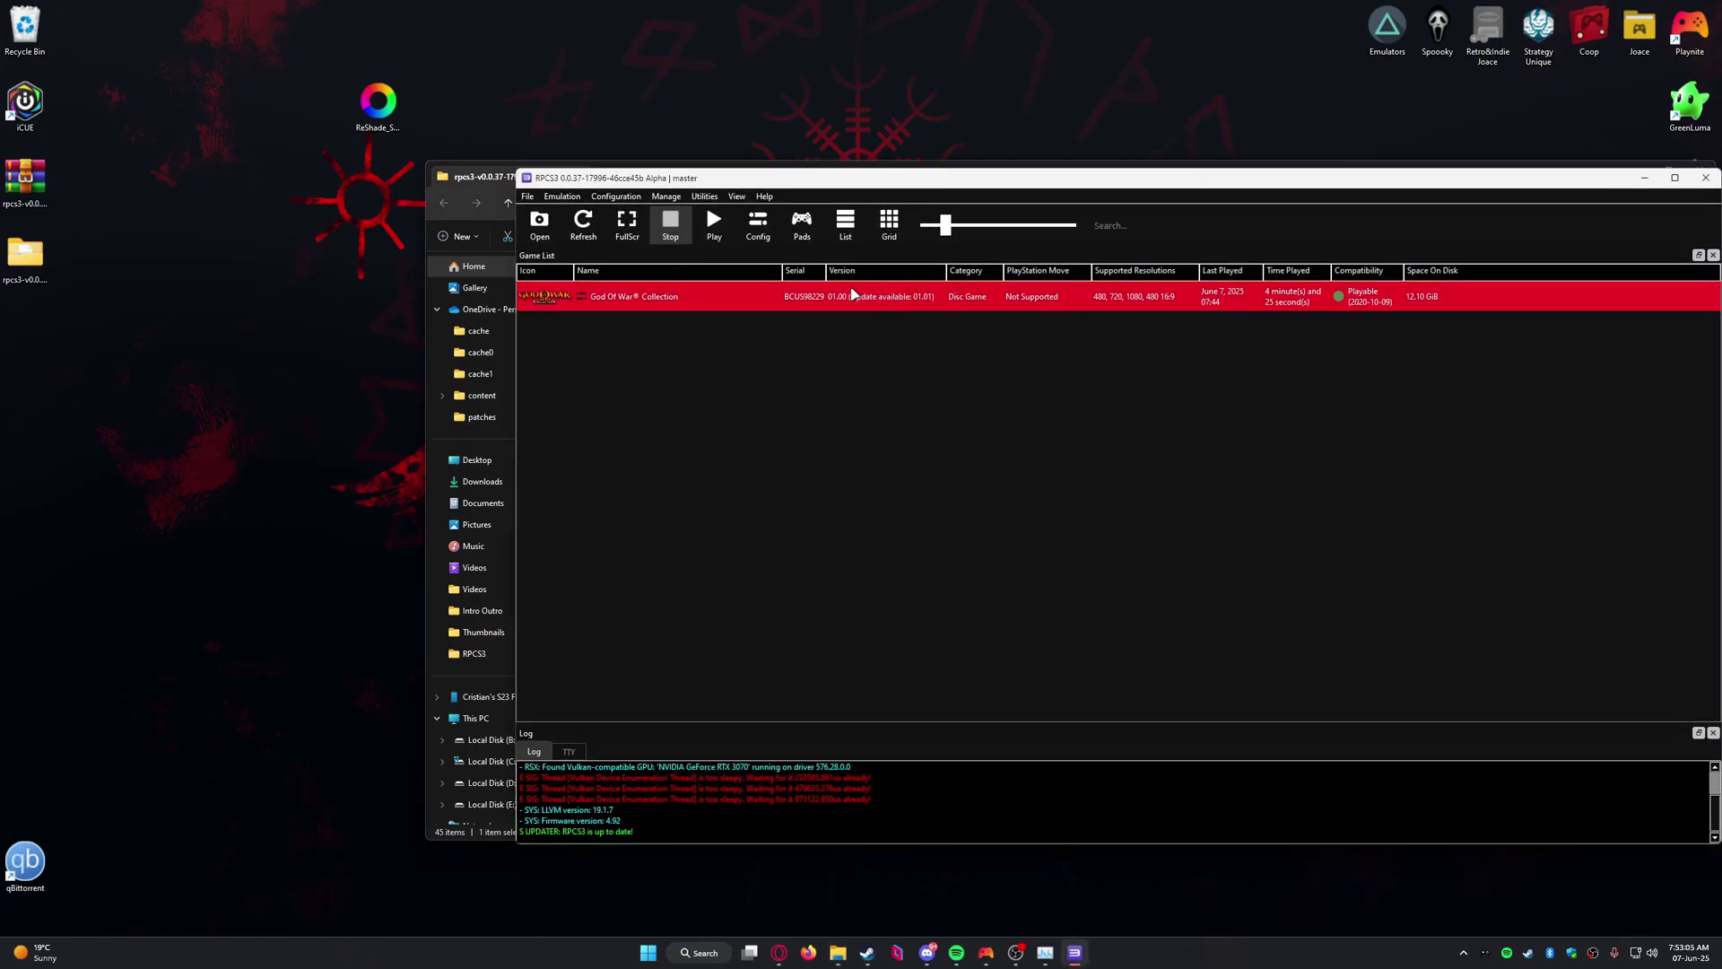
Create a custom configuration for God Of War Collection and save it after checking the GPU tab.
{"action": "right_click", "coordinate": [852, 294]}
{"action": "left_click", "coordinate": [913, 378]}
{"action": "left_click_drag", "start_coordinate": [951, 269], "coordinate": [1001, 382]}
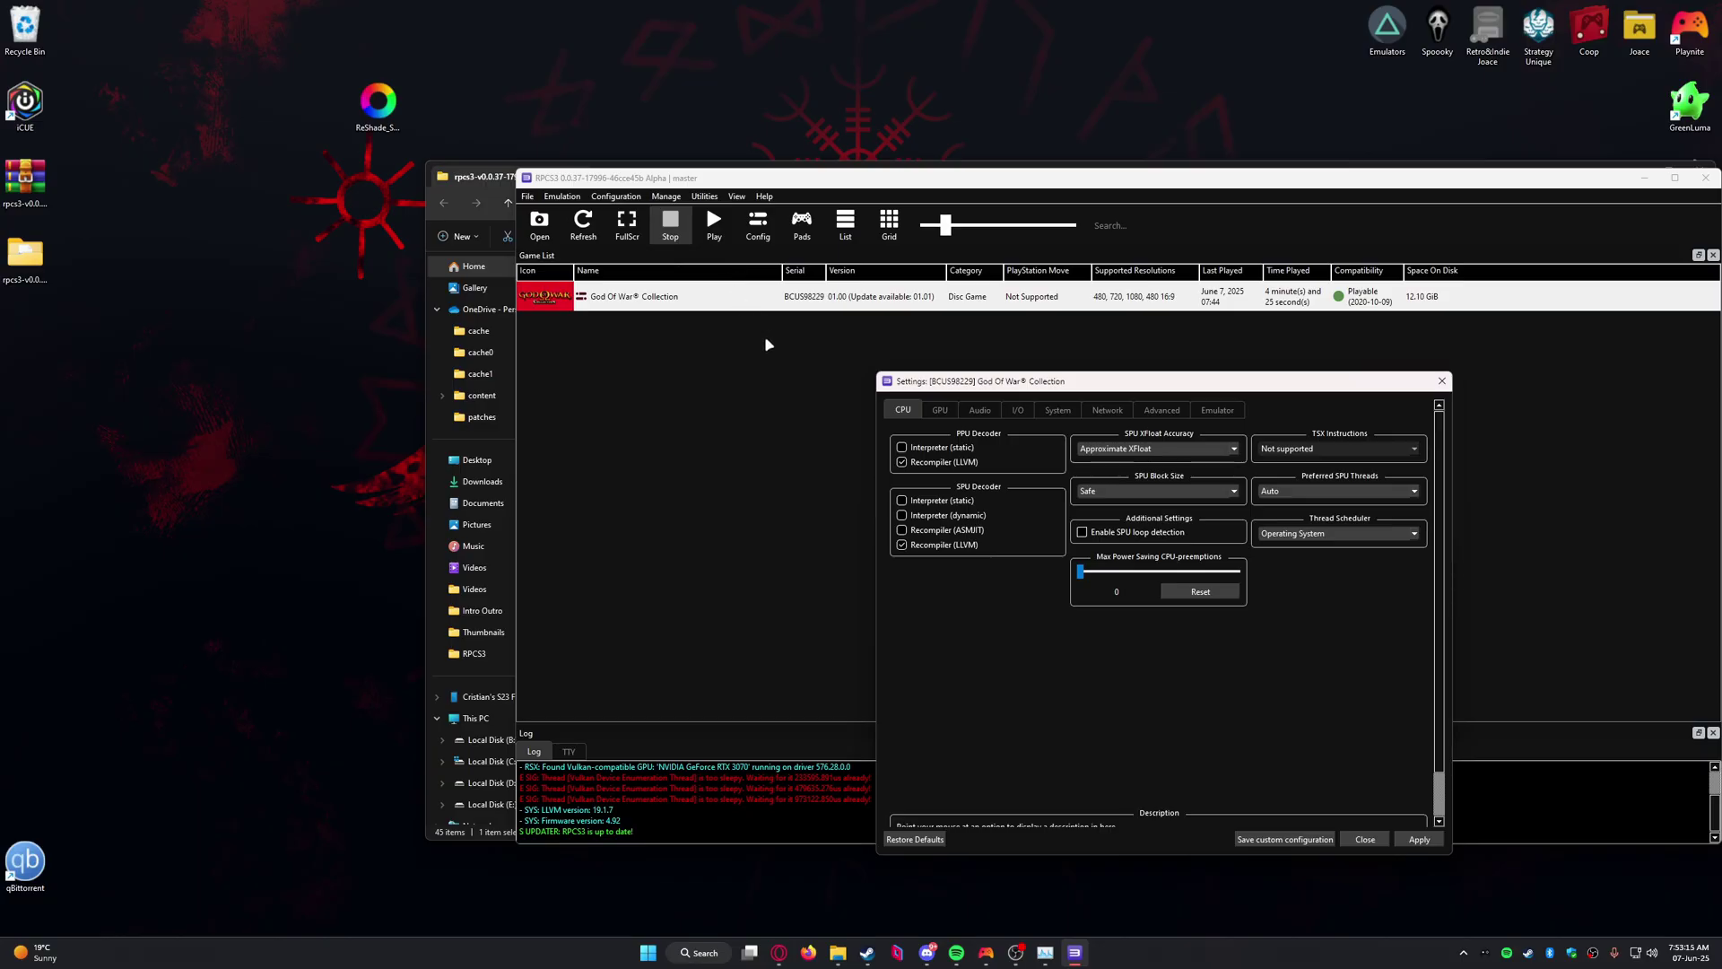
{"action": "left_click", "coordinate": [940, 410]}
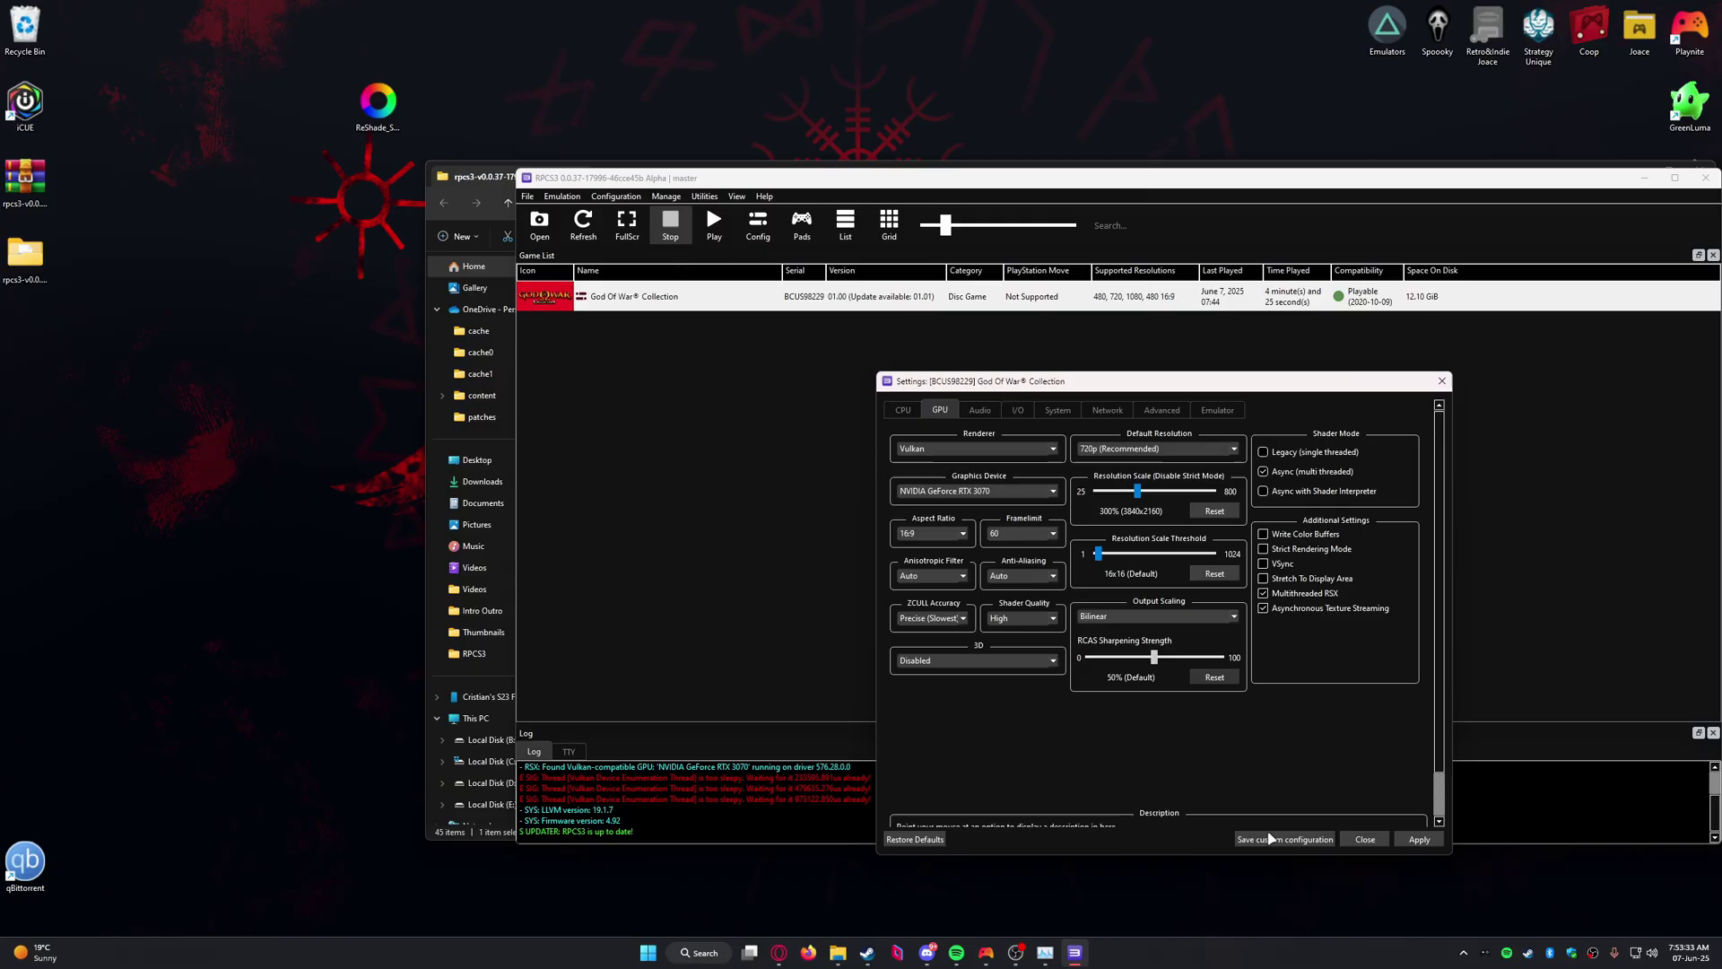
{"action": "left_click", "coordinate": [1270, 838]}
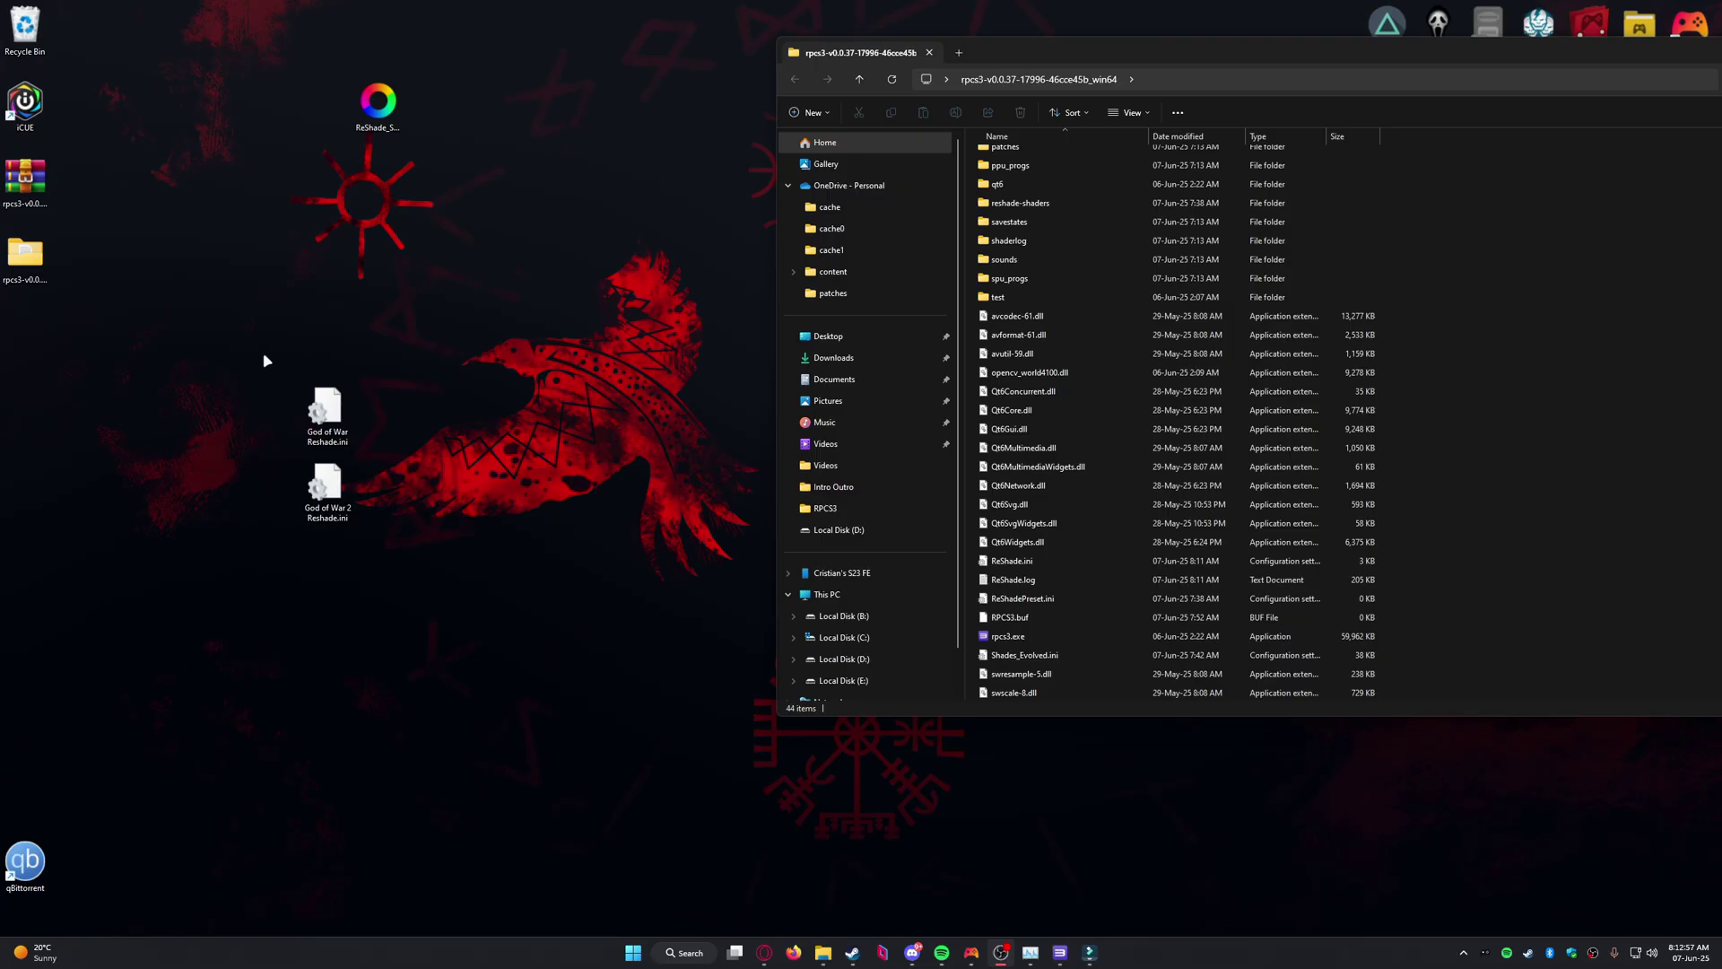
Drag God of War Reshade.ini and God of War 2 Reshade.ini from the desktop into the rpcs3 folder.
{"action": "left_click_drag", "start_coordinate": [264, 359], "coordinate": [328, 504]}
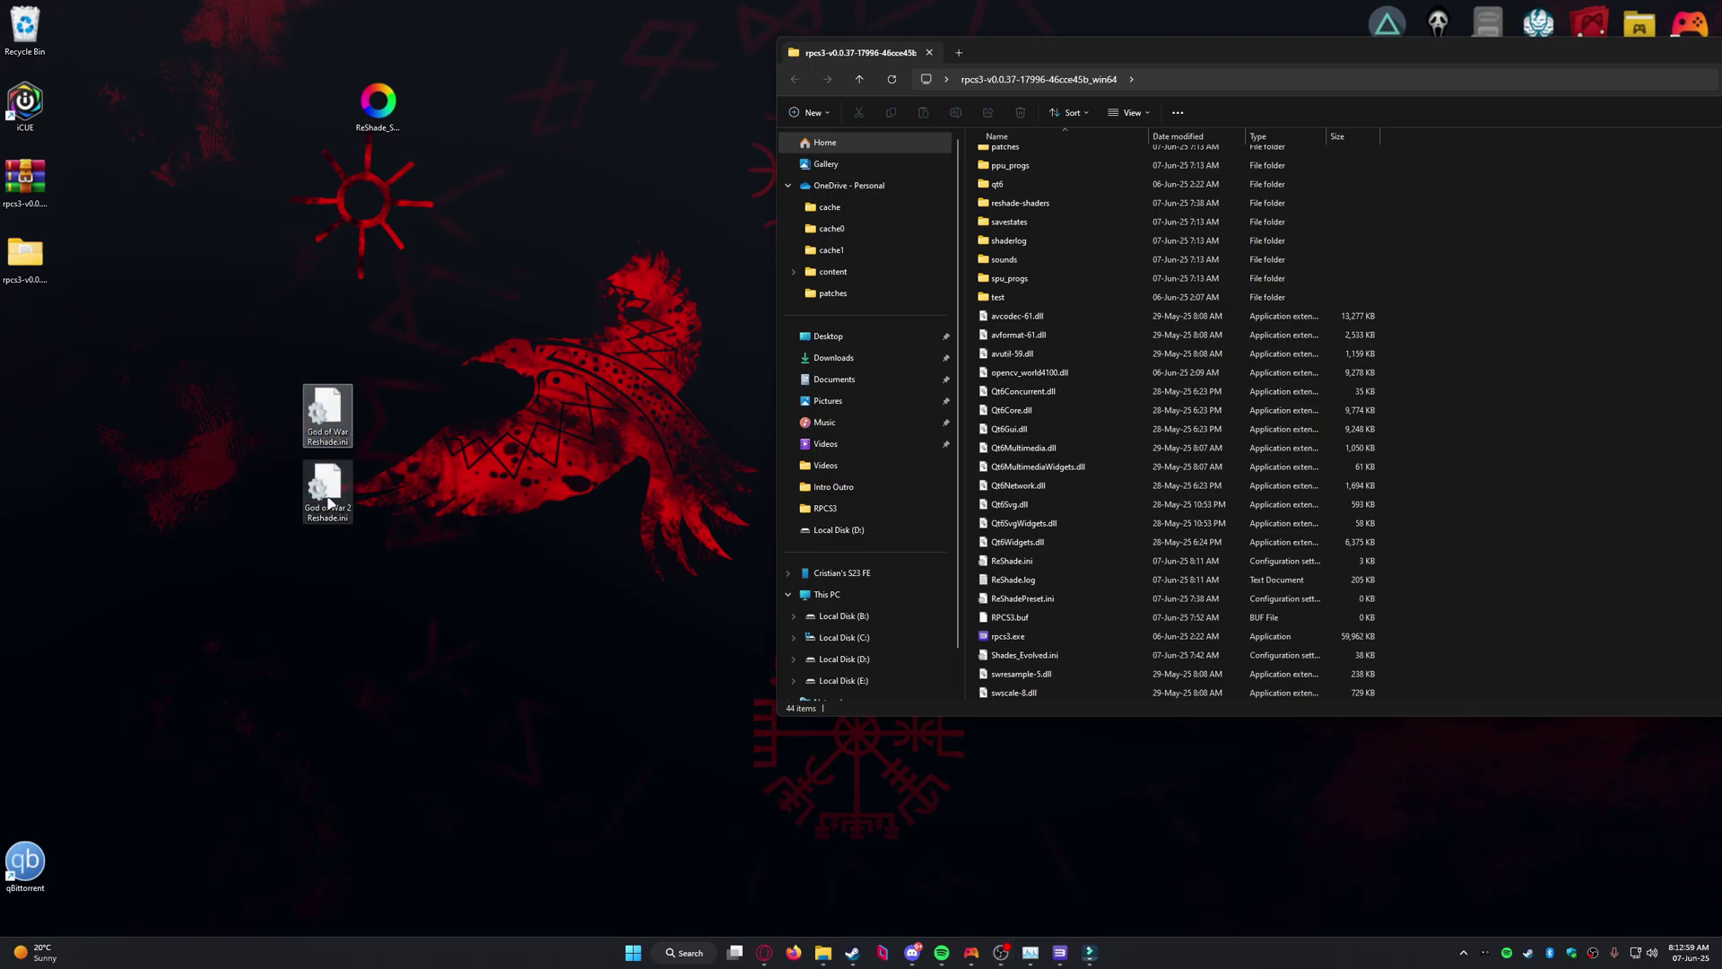
{"action": "left_click_drag", "start_coordinate": [321, 415], "coordinate": [1444, 464]}
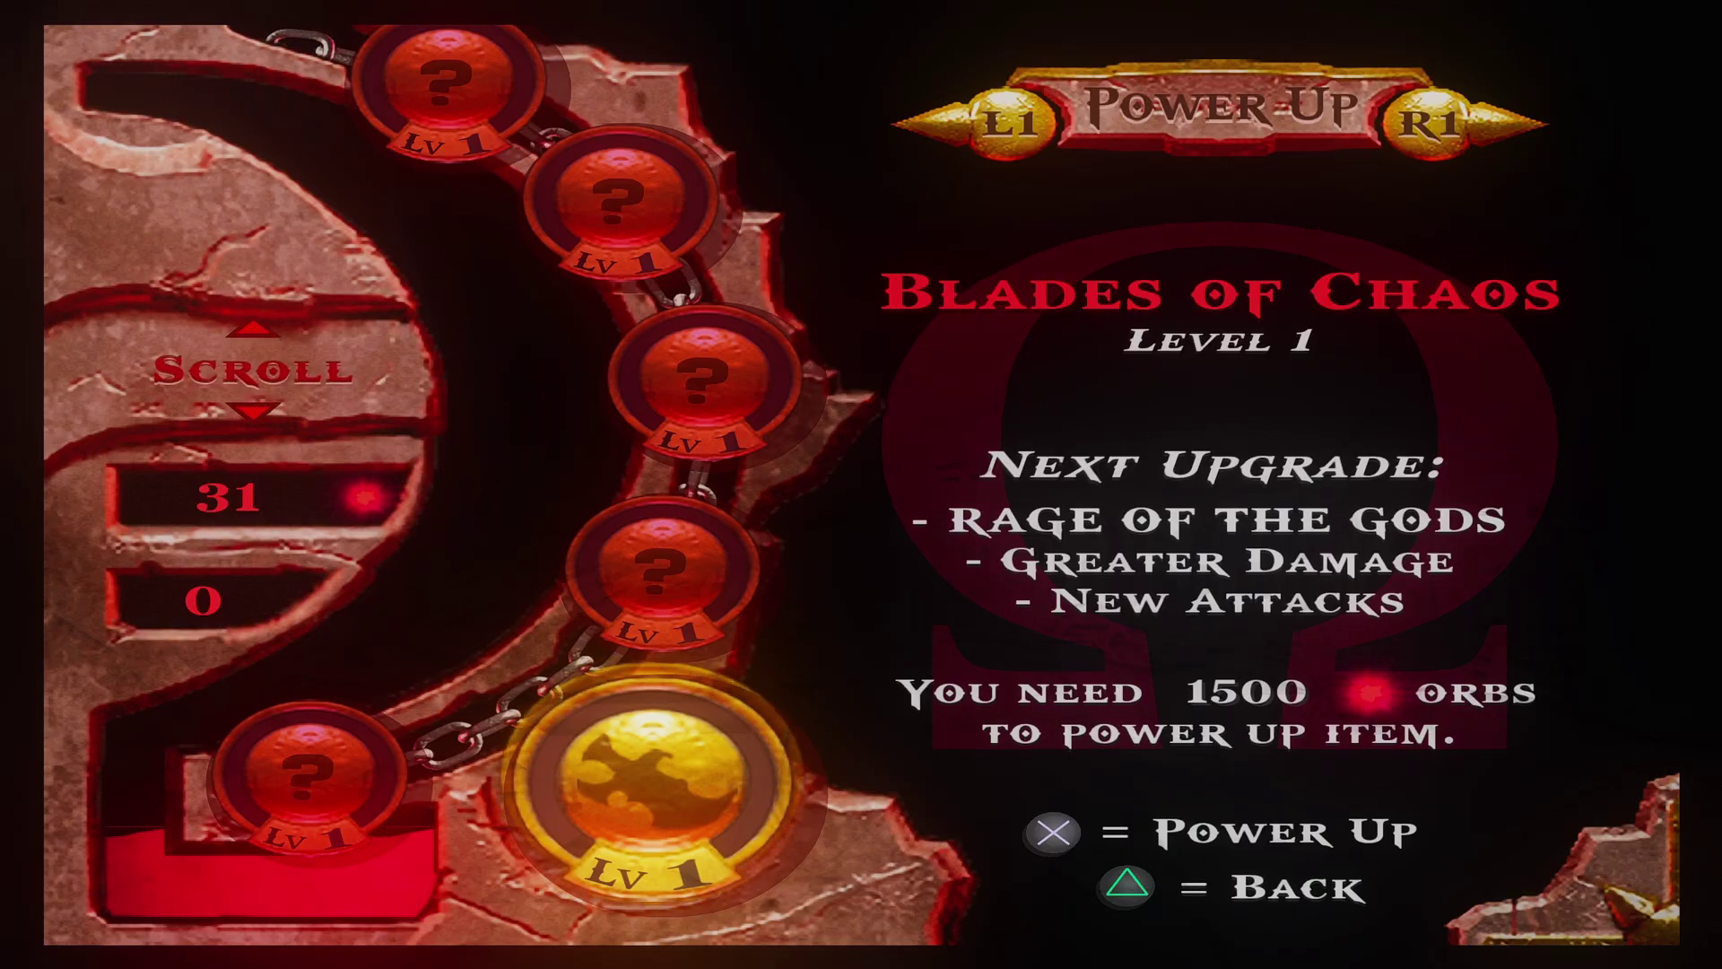
Open the ReShade overlay in-game and clear the bloom search filter to list all effects.
{"action": "key", "text": "Home"}
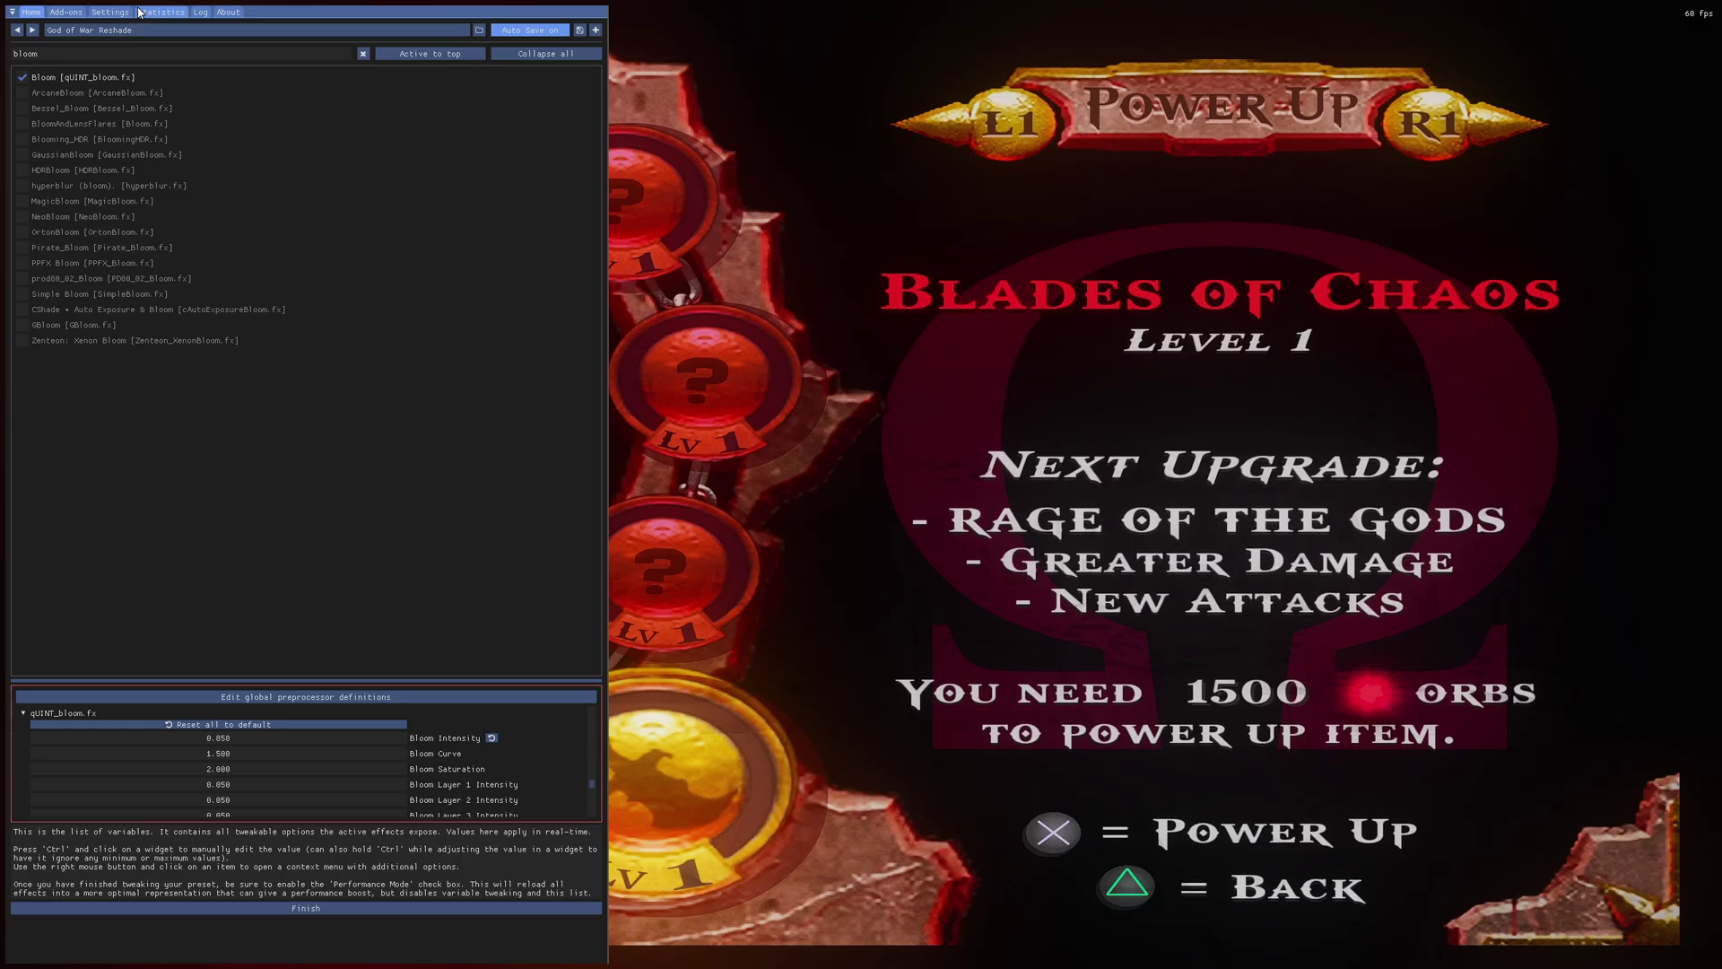
{"action": "left_click", "coordinate": [119, 54]}
{"action": "key", "text": "BackSpace"}
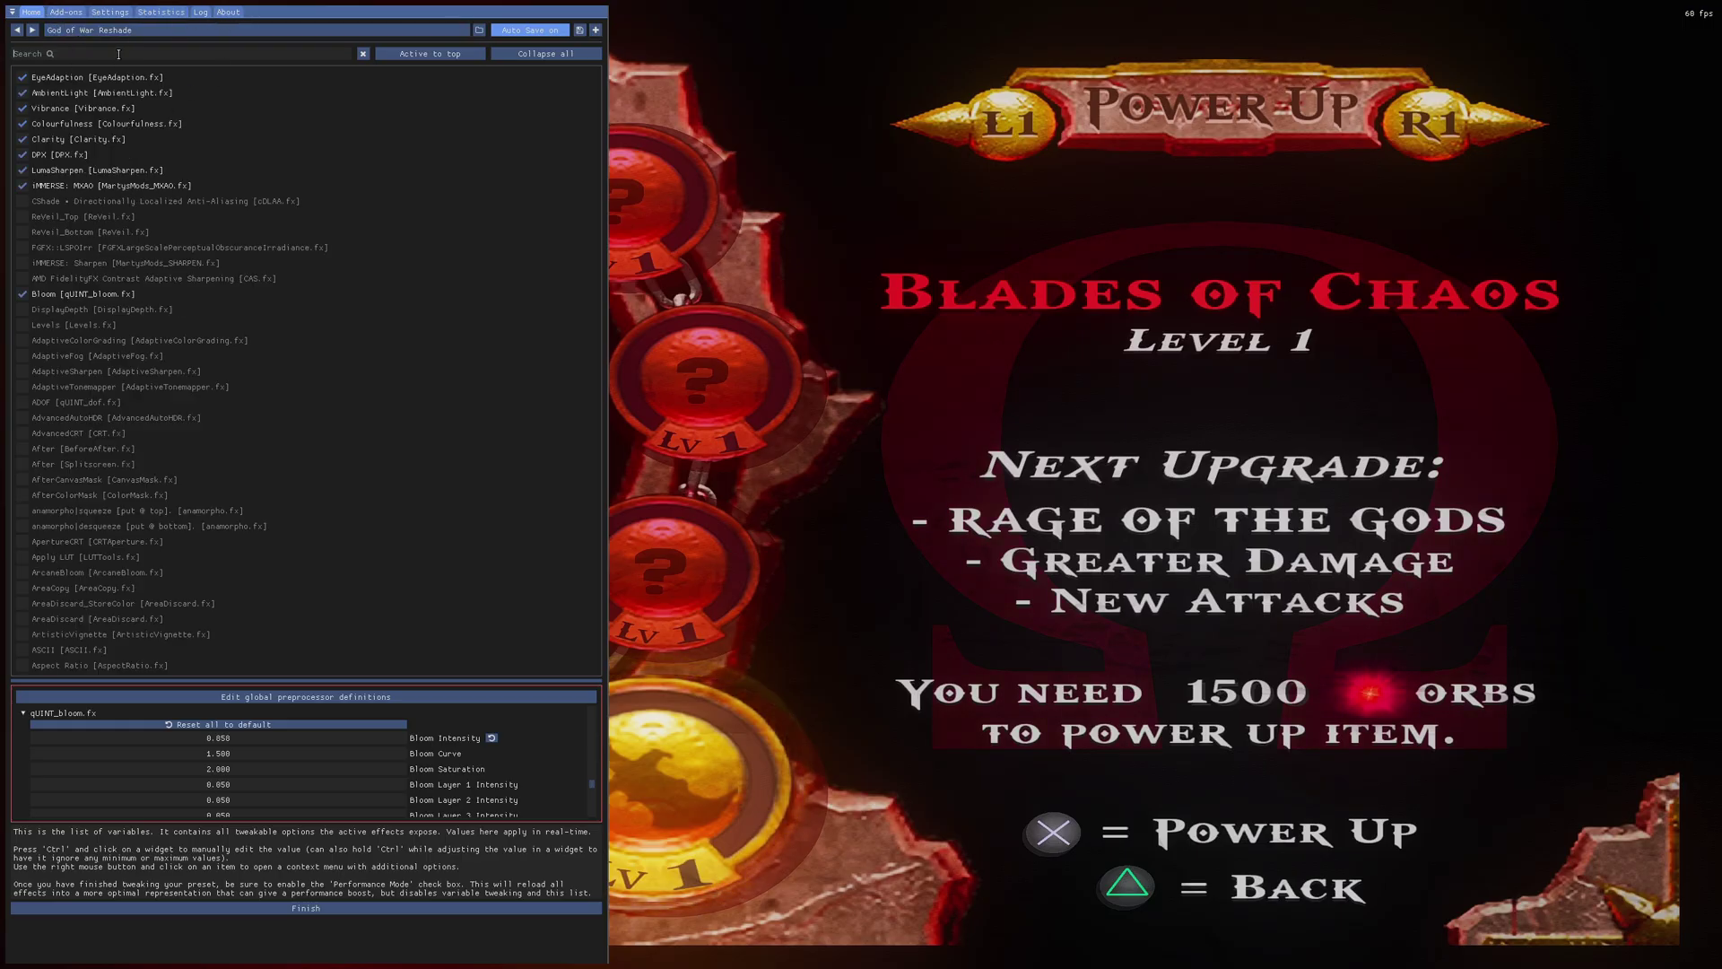
Load Shades_Evolved.ini as the preset, then pick ReShadePreset.ini in the preset browser.
{"action": "left_click", "coordinate": [60, 33]}
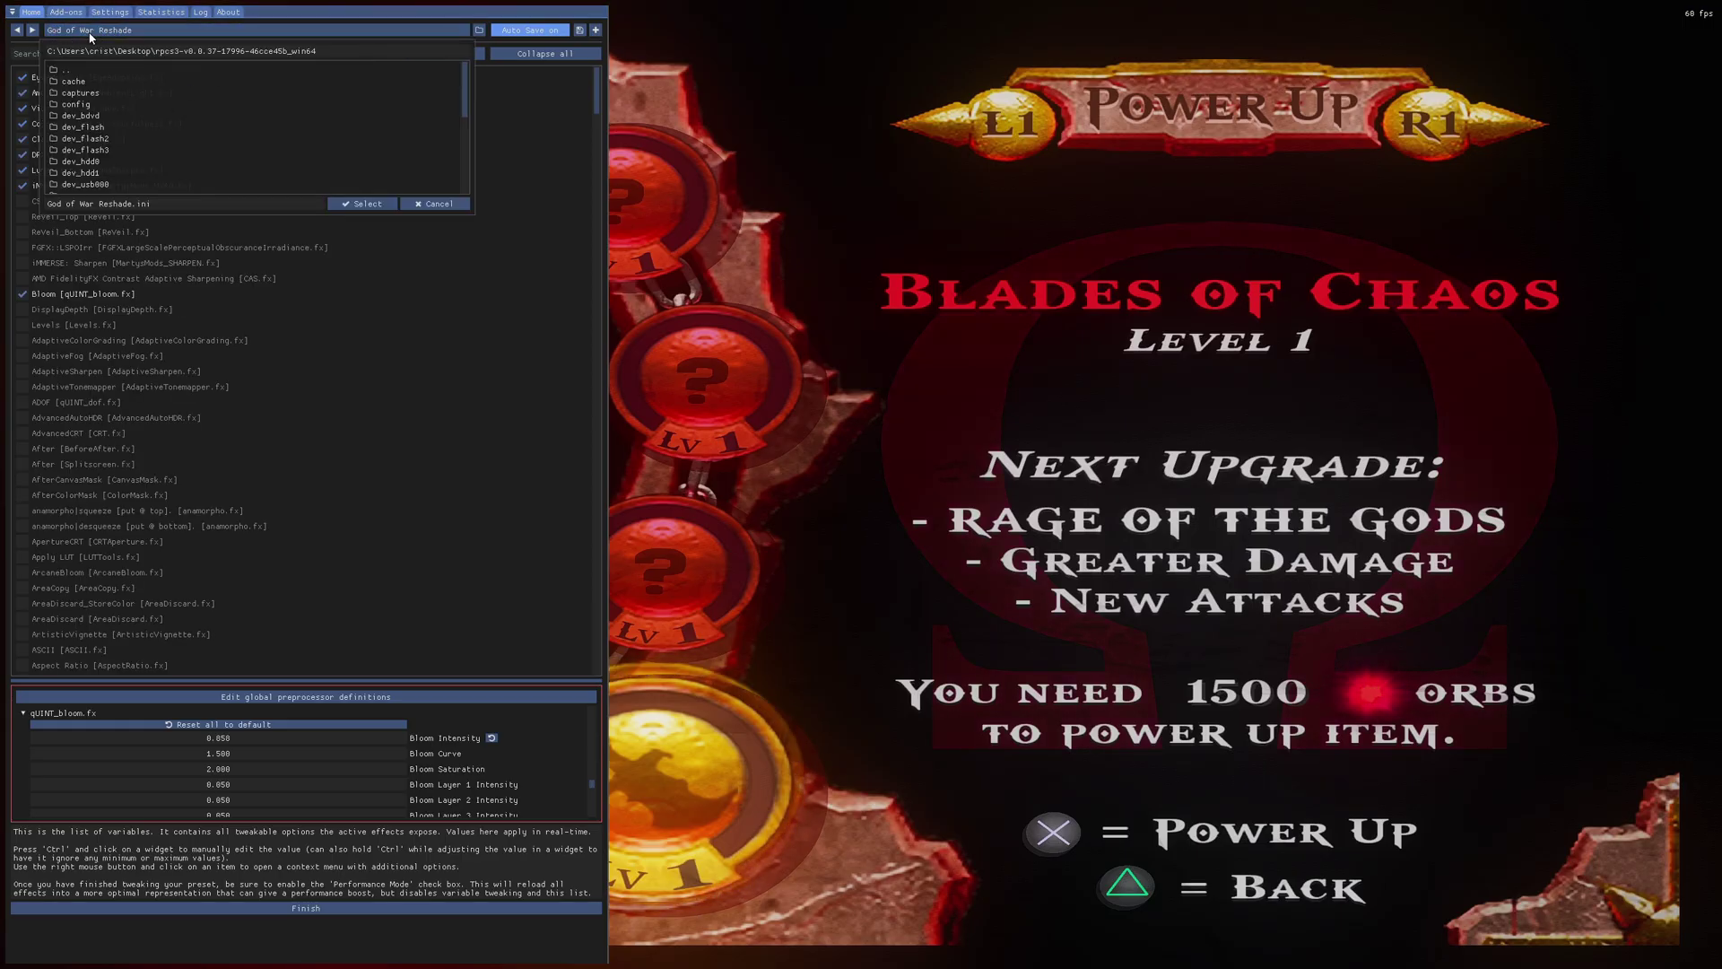
{"action": "scroll", "coordinate": [165, 135], "scroll_direction": "down", "scroll_amount": 3}
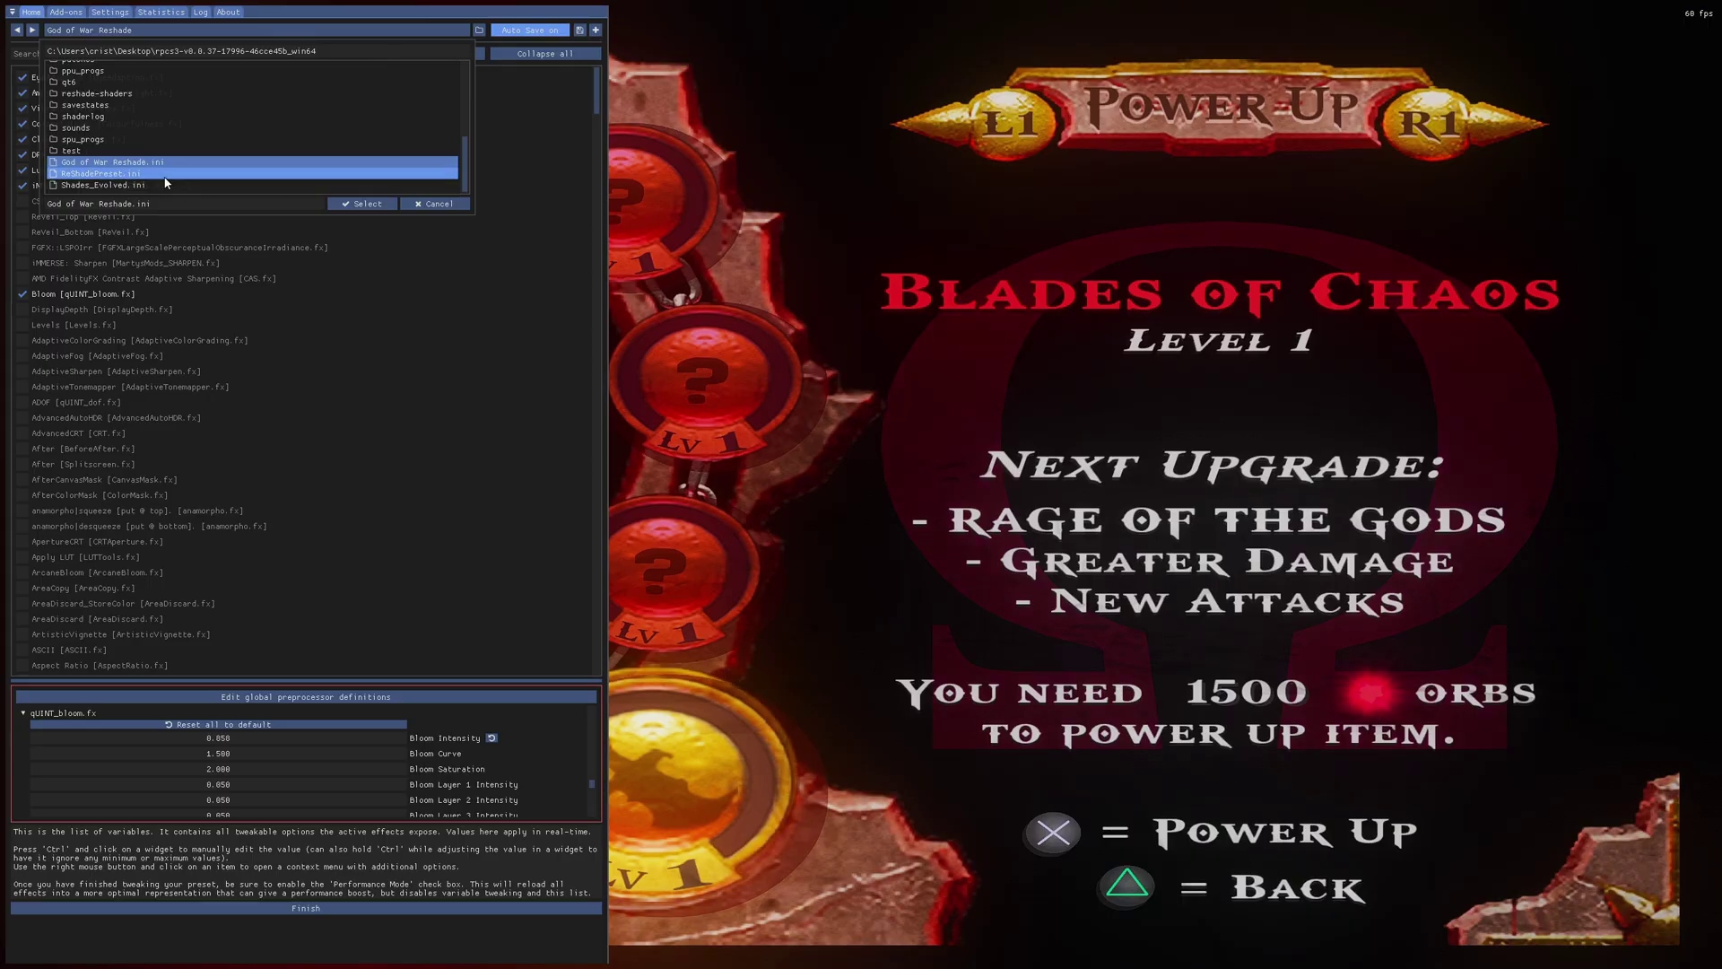
{"action": "left_click", "coordinate": [165, 185]}
{"action": "left_click", "coordinate": [363, 204]}
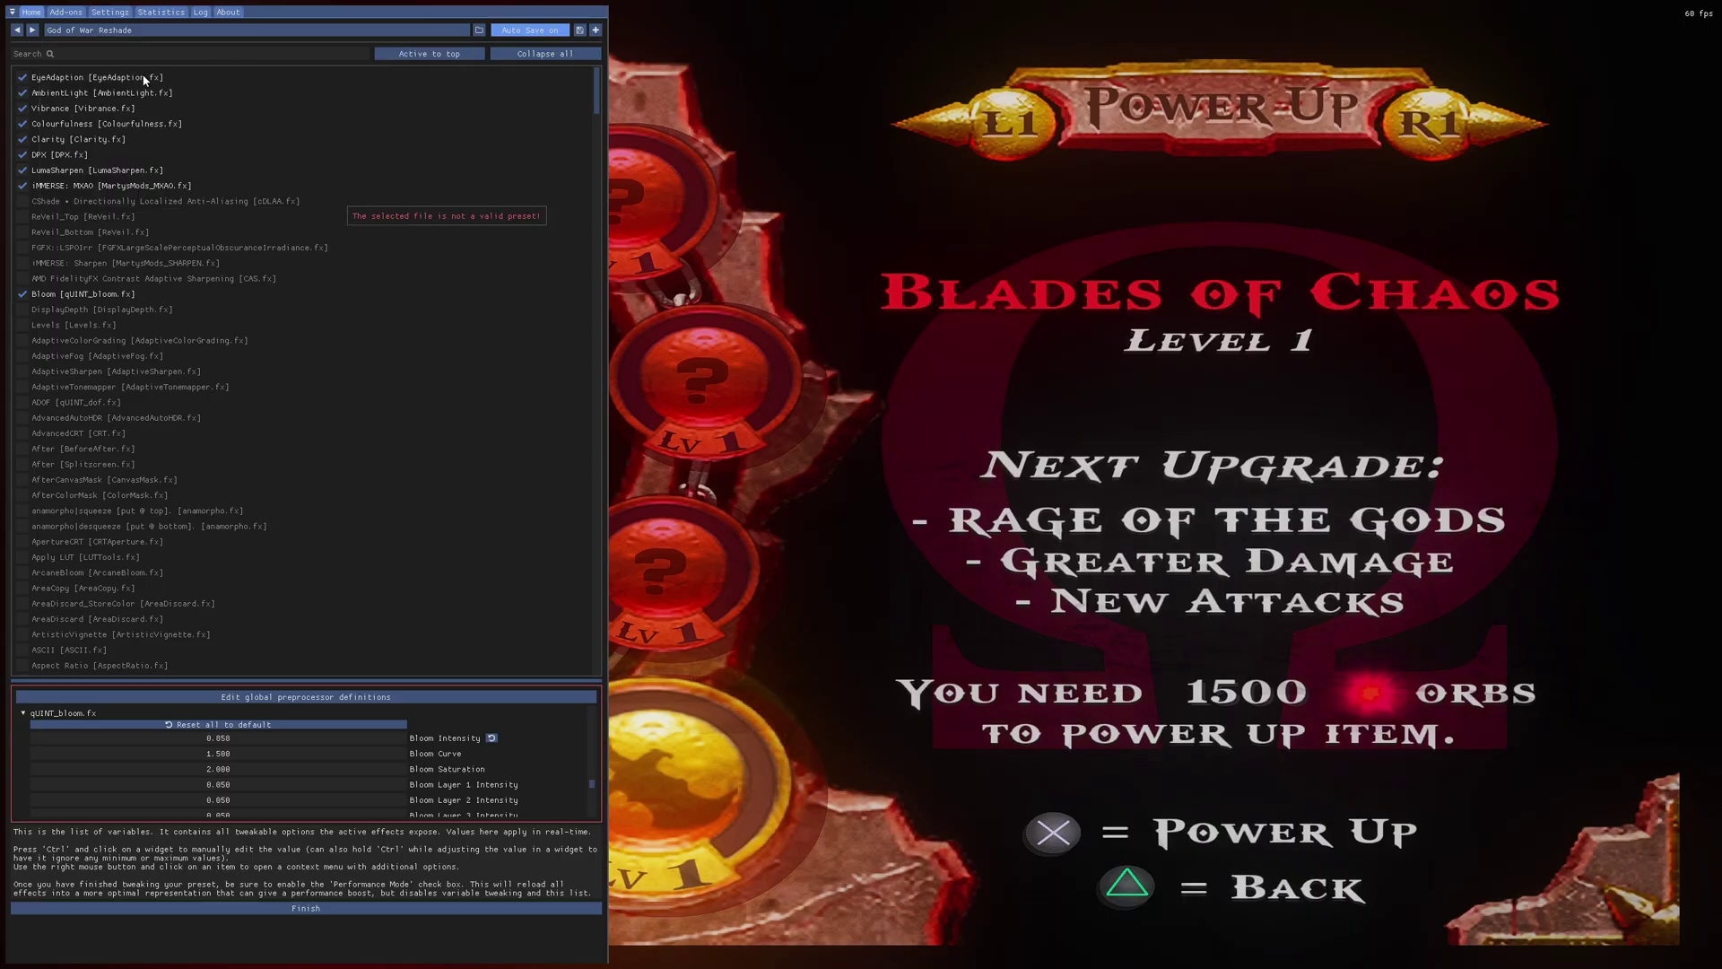
{"action": "left_click", "coordinate": [190, 30]}
{"action": "scroll", "coordinate": [192, 144], "scroll_direction": "down", "scroll_amount": 3}
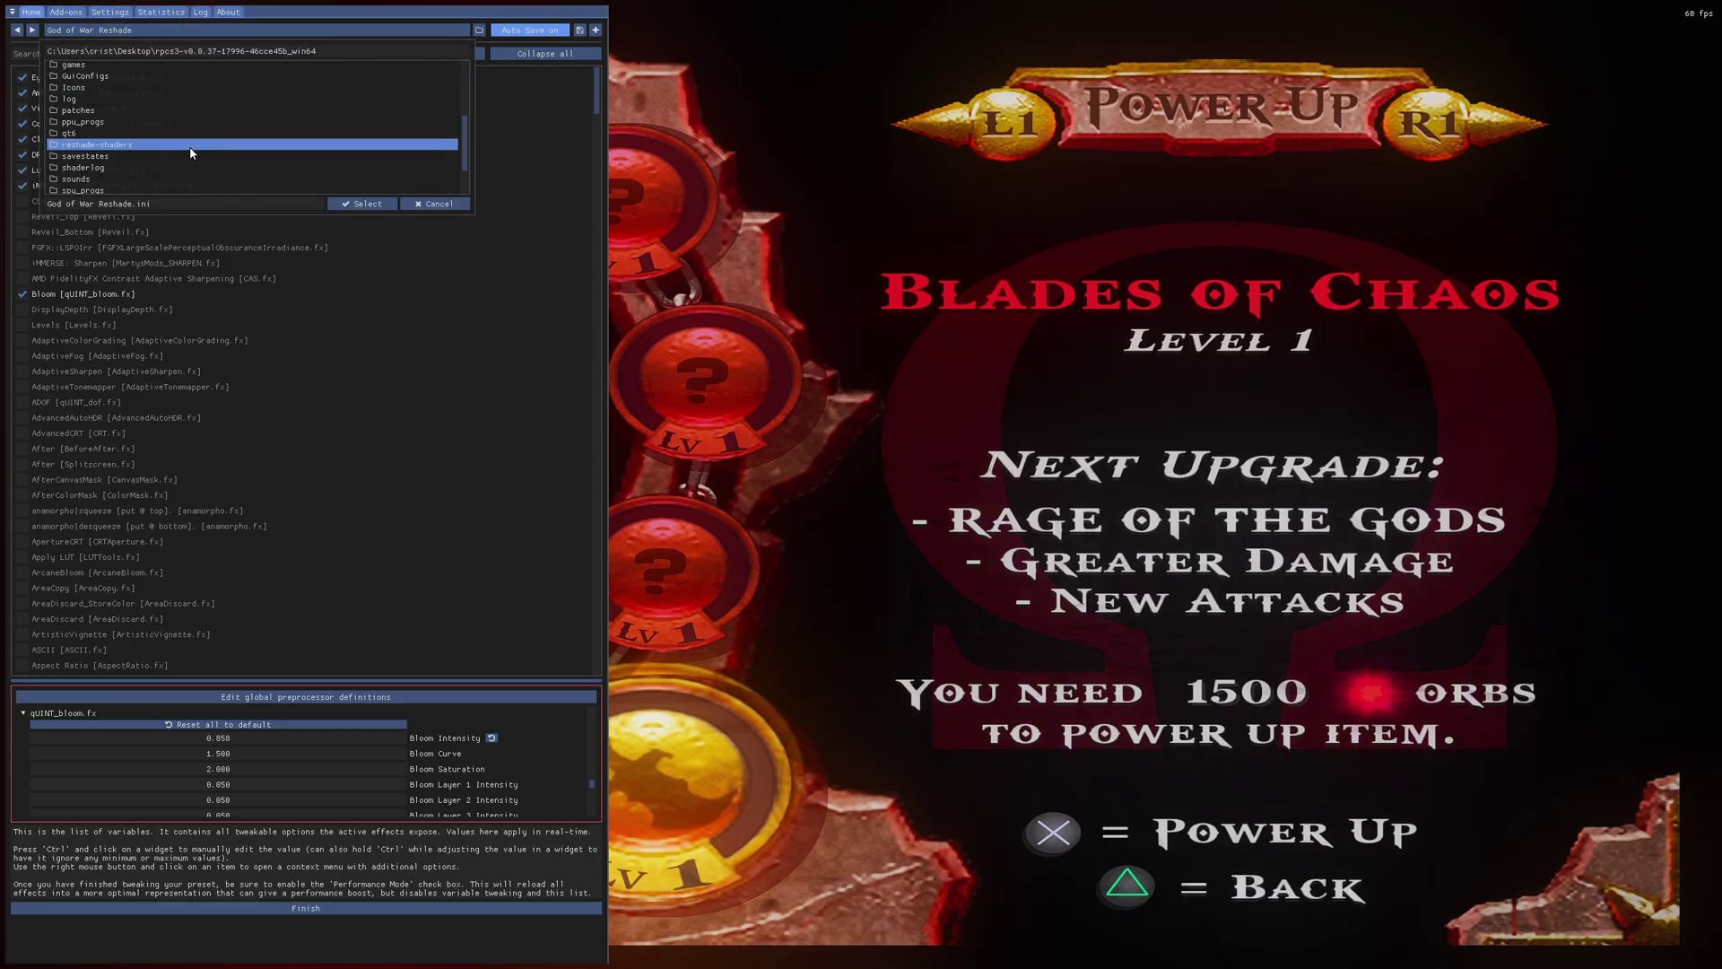
{"action": "left_click", "coordinate": [171, 173]}
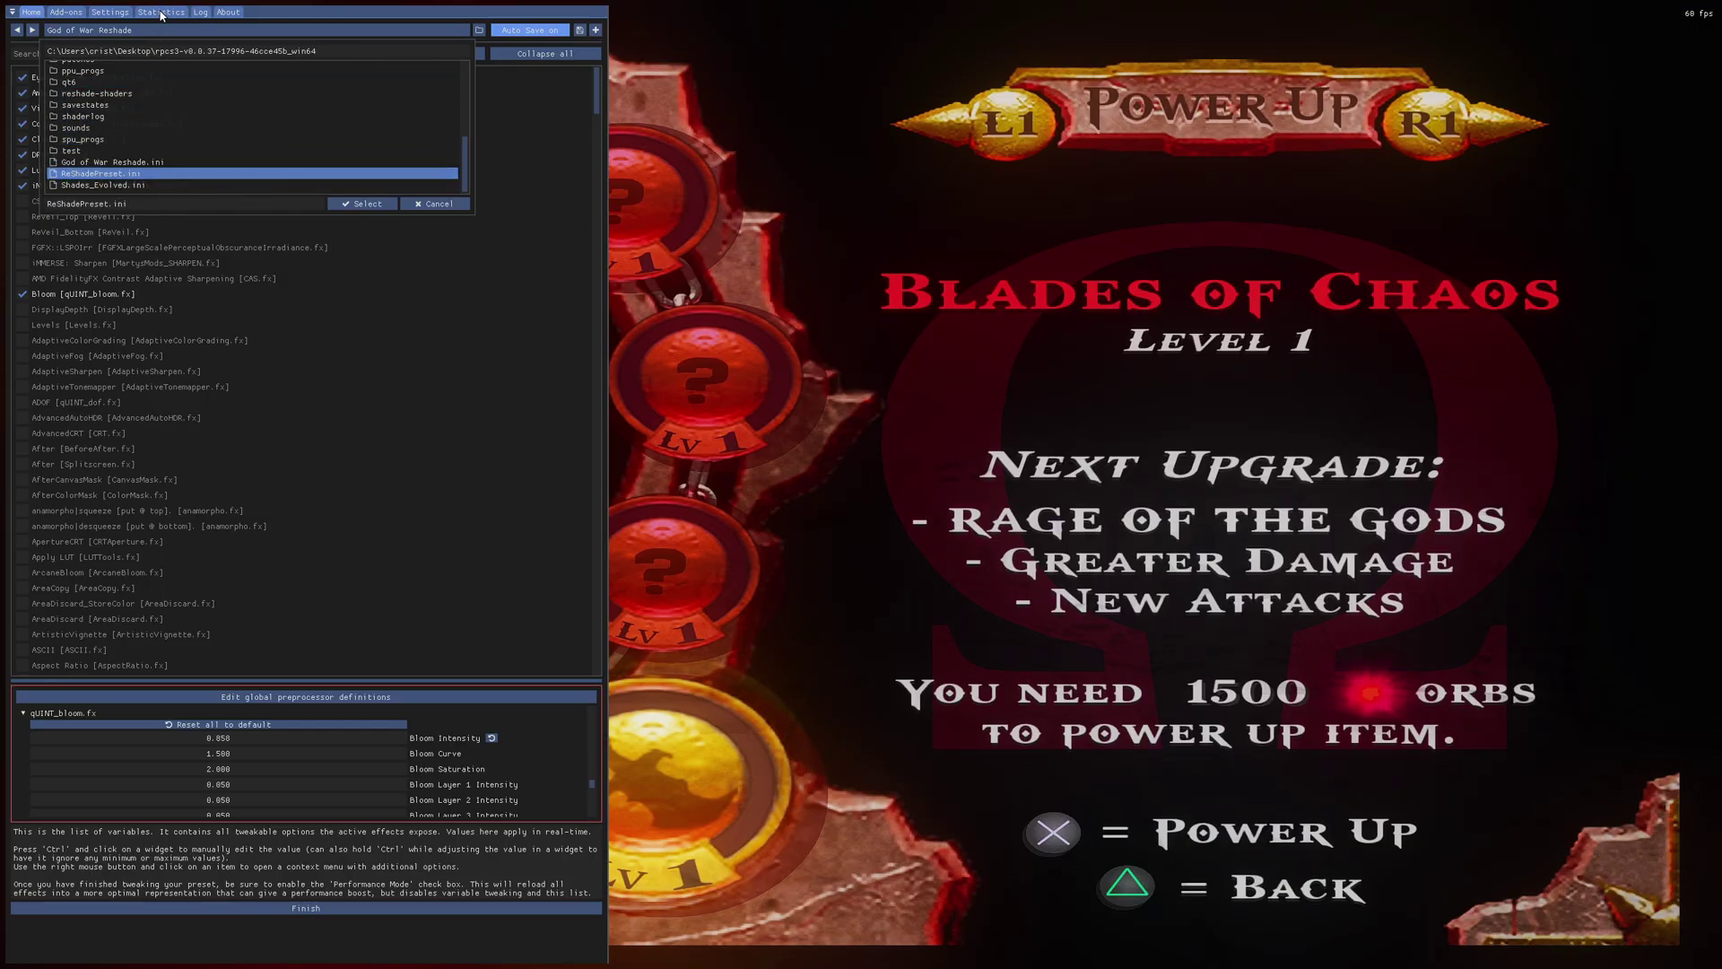
Check the effect toggle key on the ReShade Settings page, then return Home.
{"action": "left_click", "coordinate": [110, 12]}
{"action": "left_click", "coordinate": [111, 12]}
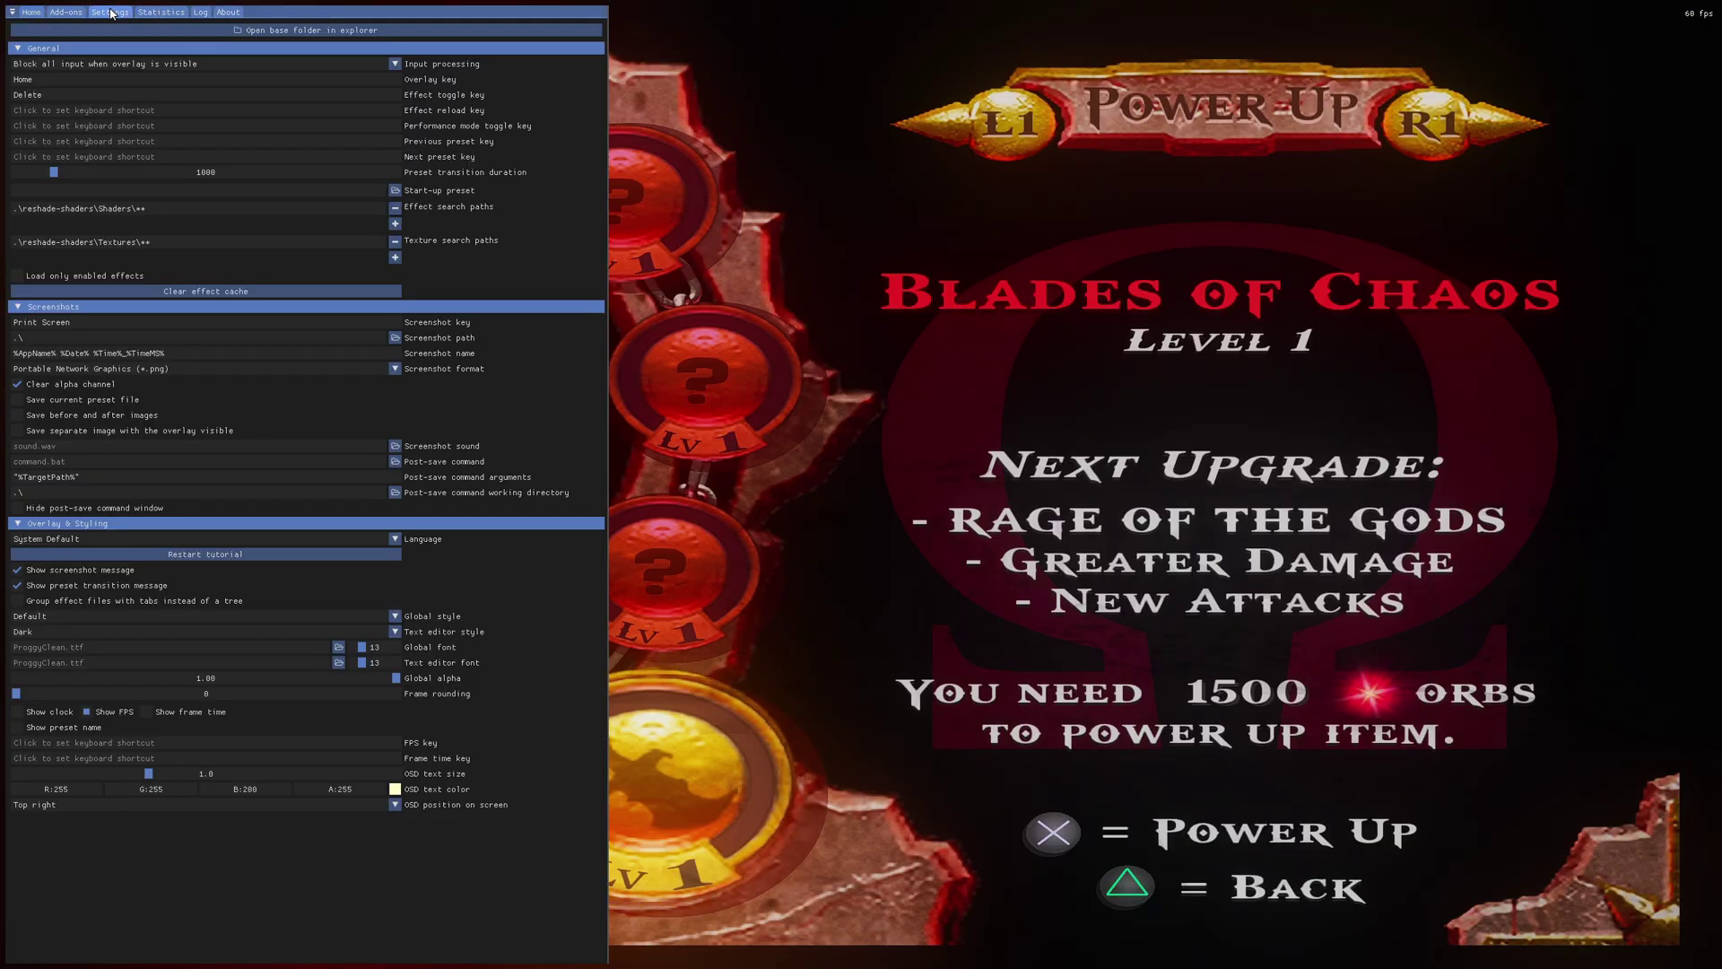
{"action": "left_click", "coordinate": [68, 96]}
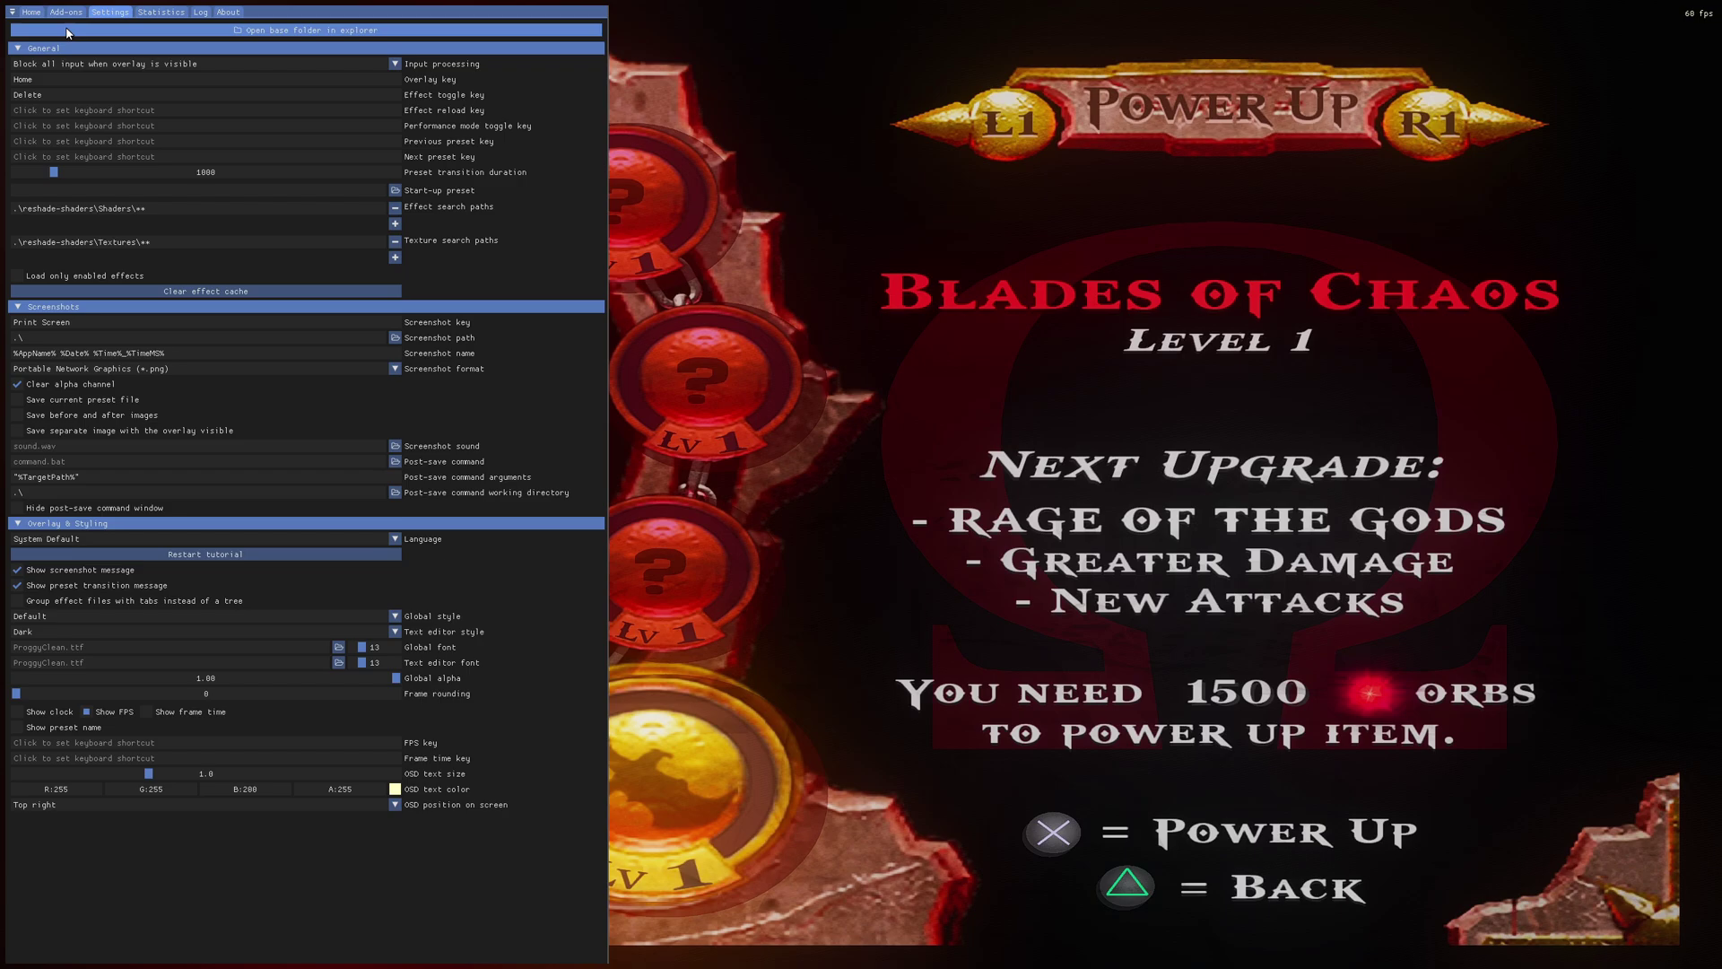
{"action": "left_click", "coordinate": [31, 12]}
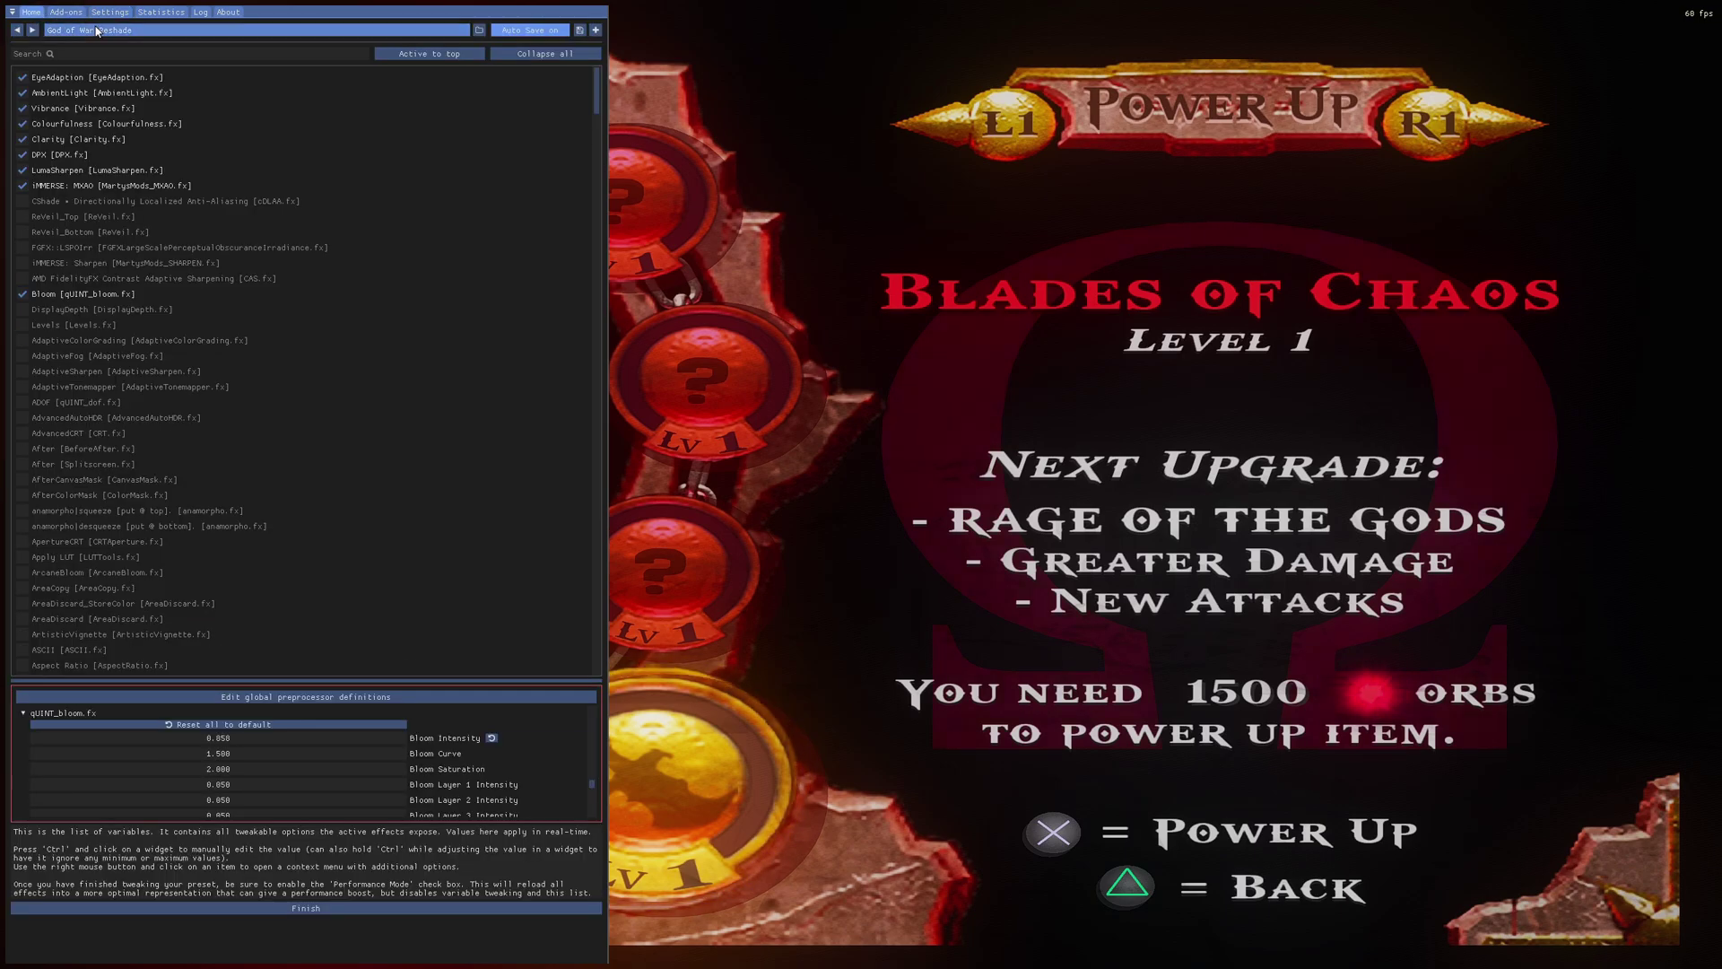
Load God of War Reshade.ini and sort its active effects to the top.
{"action": "left_click", "coordinate": [97, 30]}
{"action": "scroll", "coordinate": [142, 166], "scroll_direction": "down", "scroll_amount": 5}
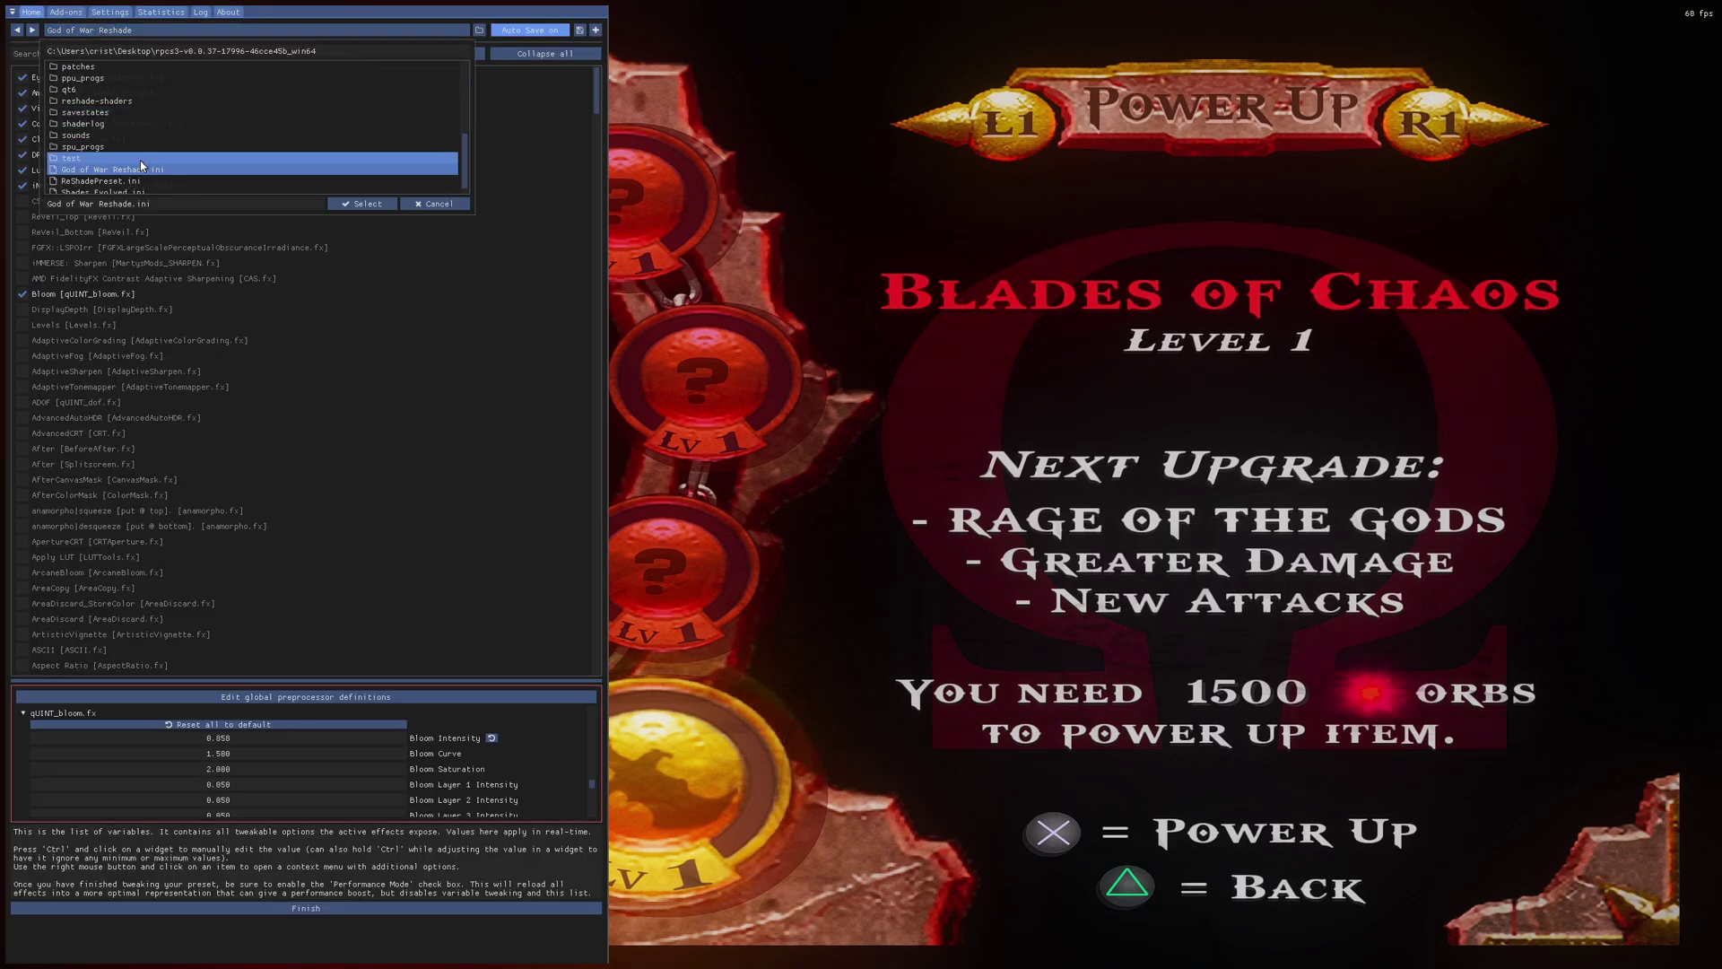
{"action": "scroll", "coordinate": [134, 161], "scroll_direction": "up", "scroll_amount": 2}
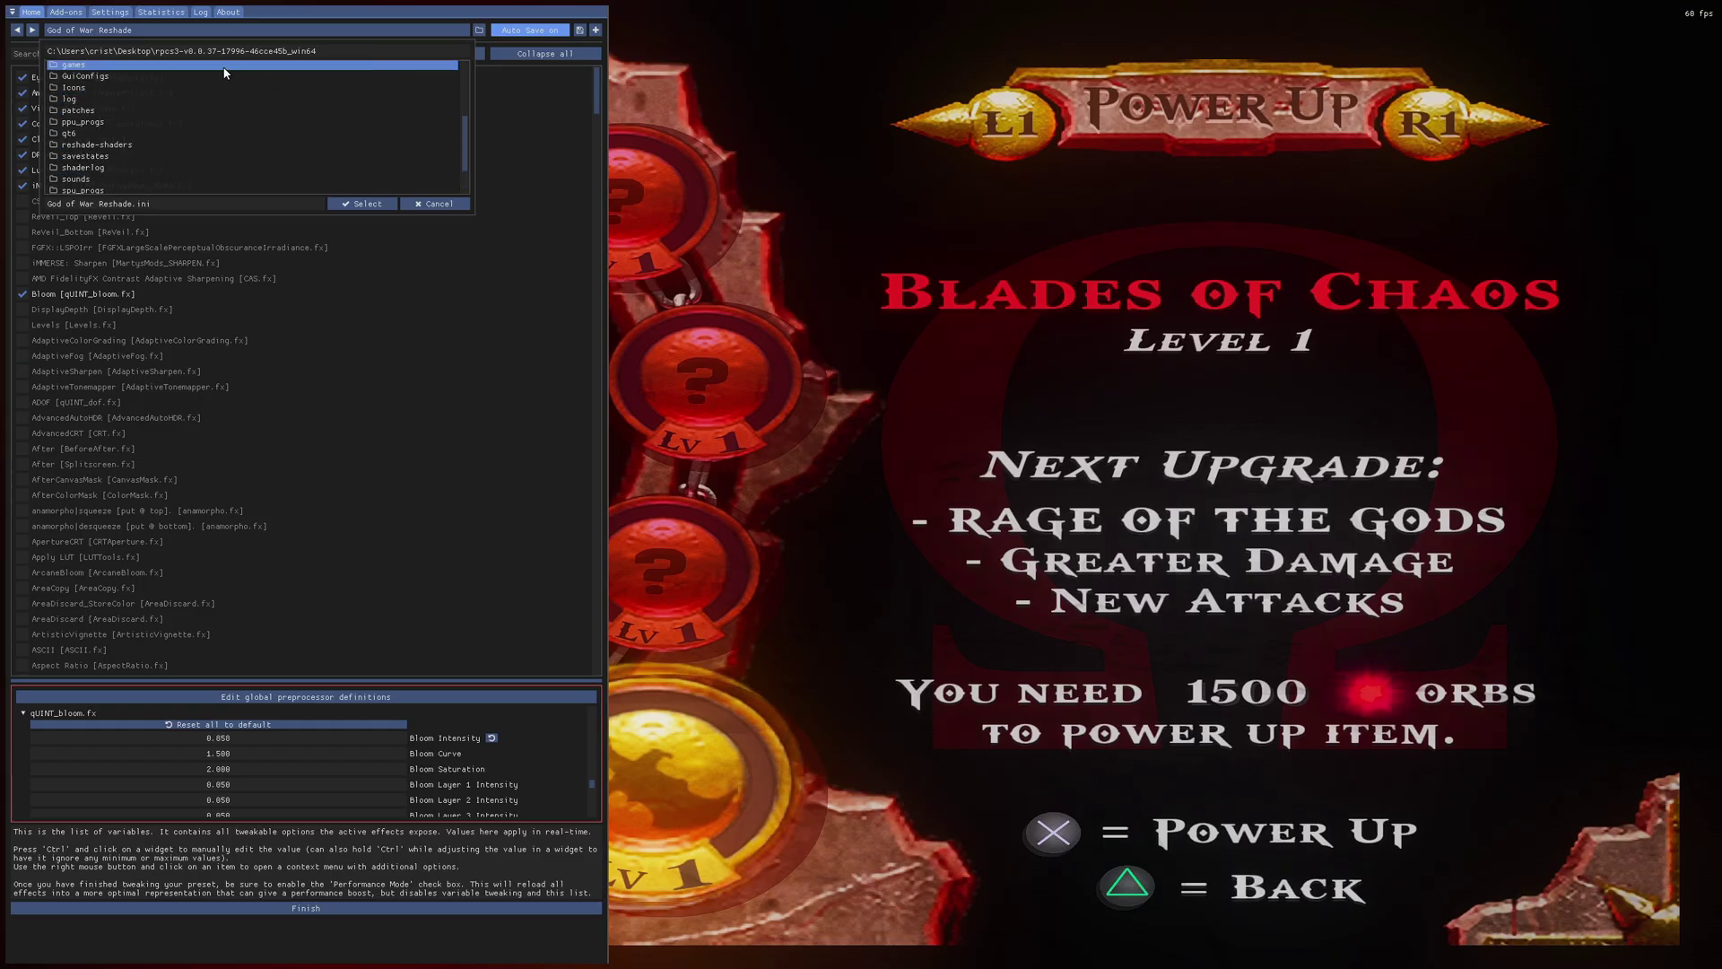
{"action": "scroll", "coordinate": [246, 123], "scroll_direction": "down", "scroll_amount": 3}
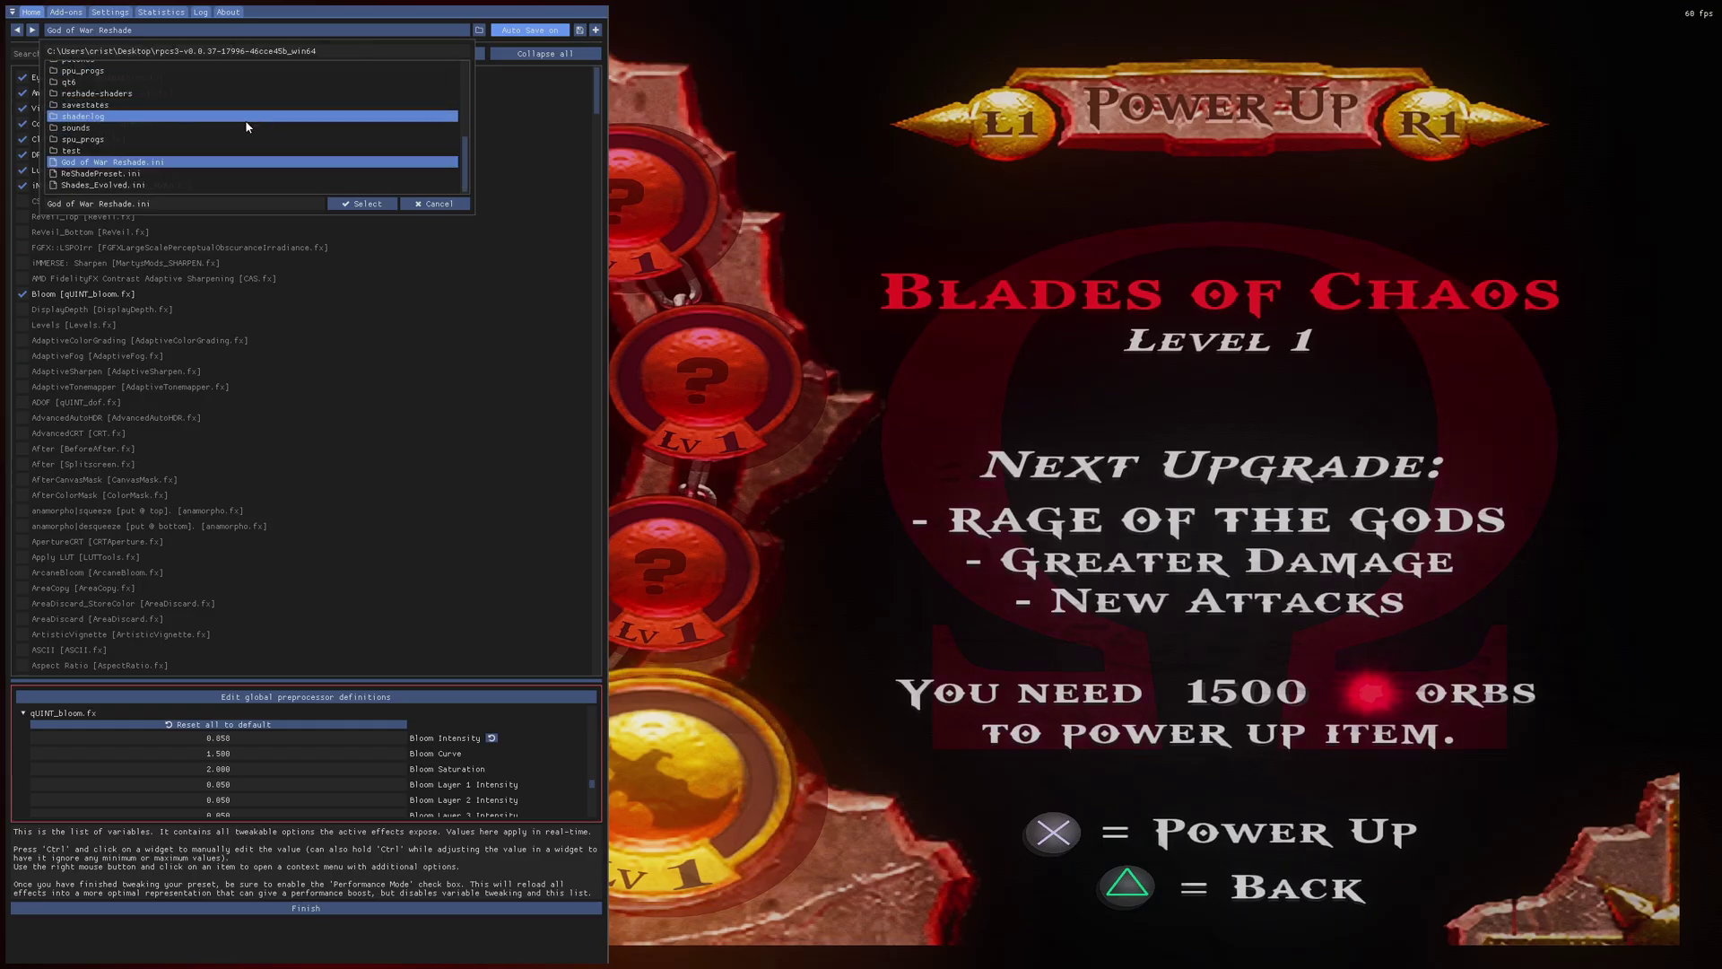
{"action": "left_click", "coordinate": [367, 205]}
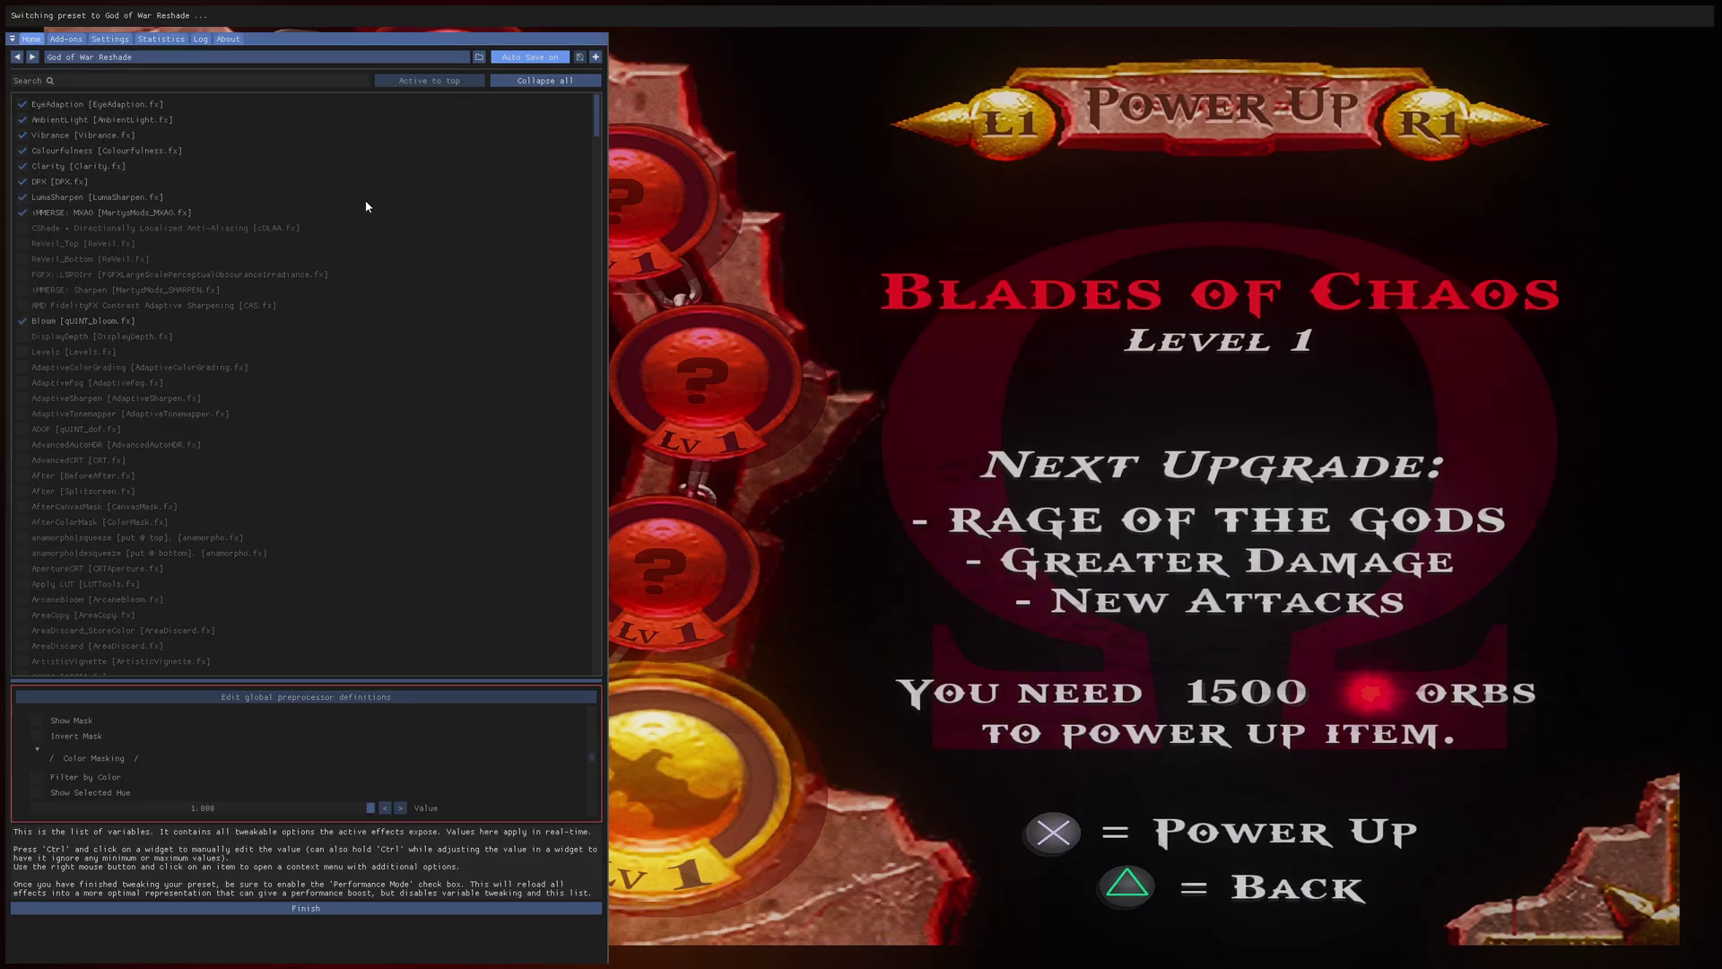
{"action": "left_click", "coordinate": [430, 54]}
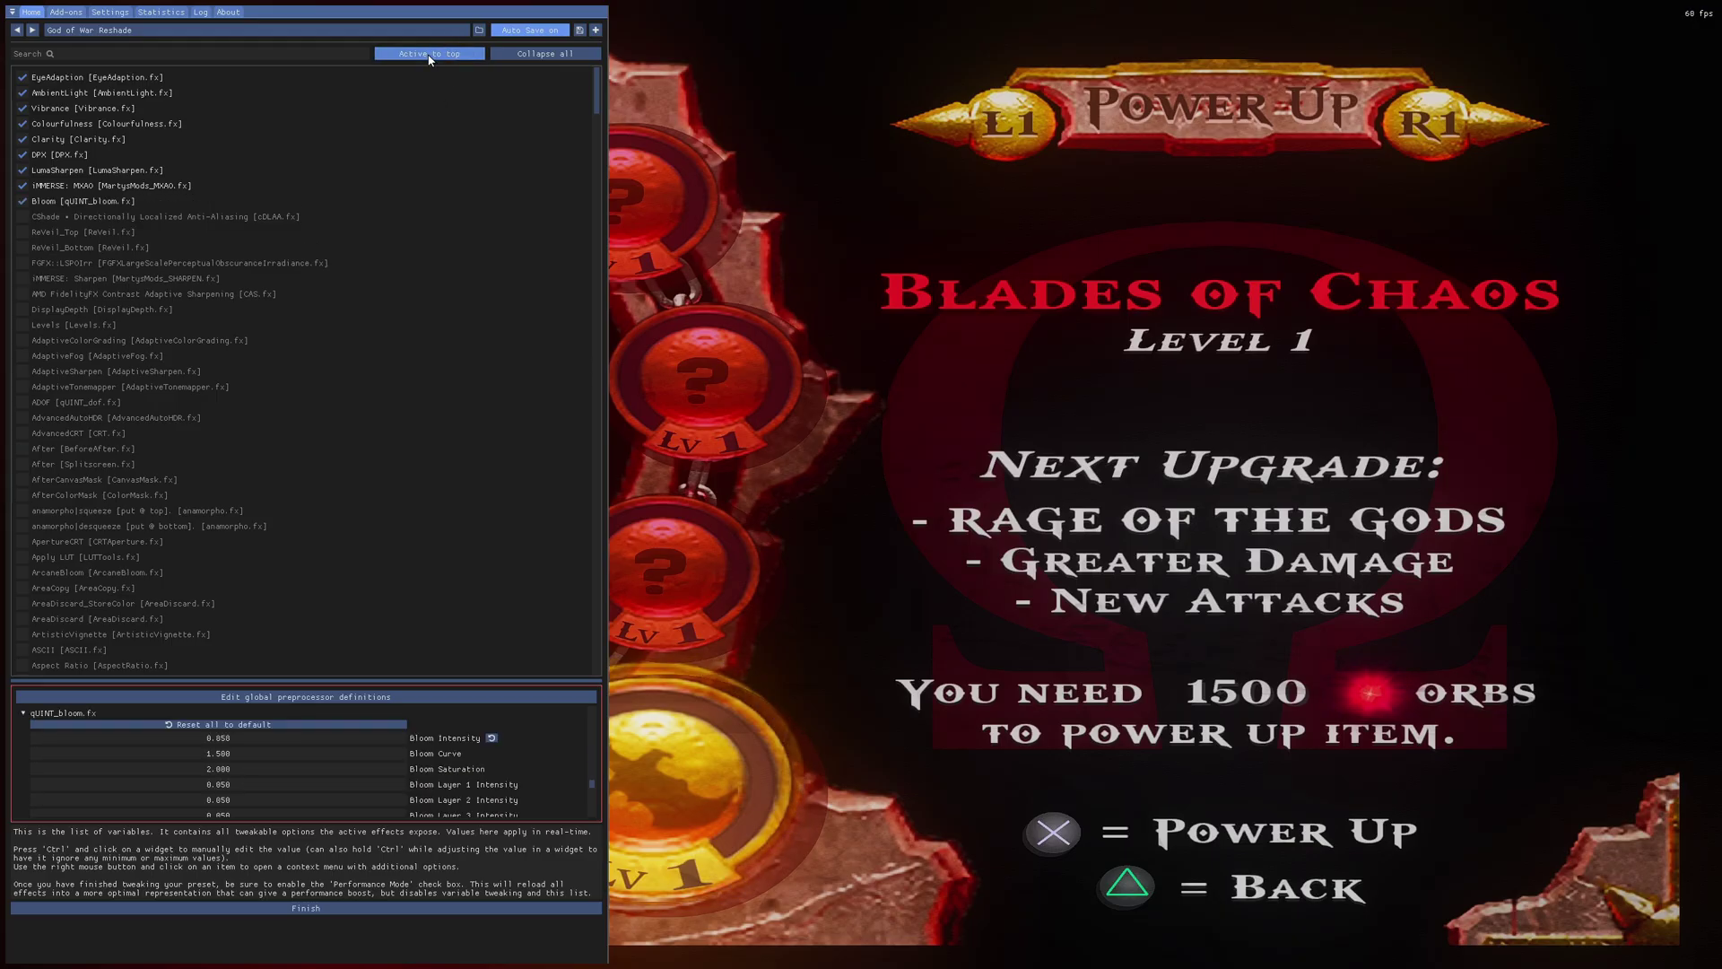
Toggle all ReShade effects off and back on with Delete to compare.
{"action": "key", "text": "Delete"}
{"action": "left_click", "coordinate": [826, 182]}
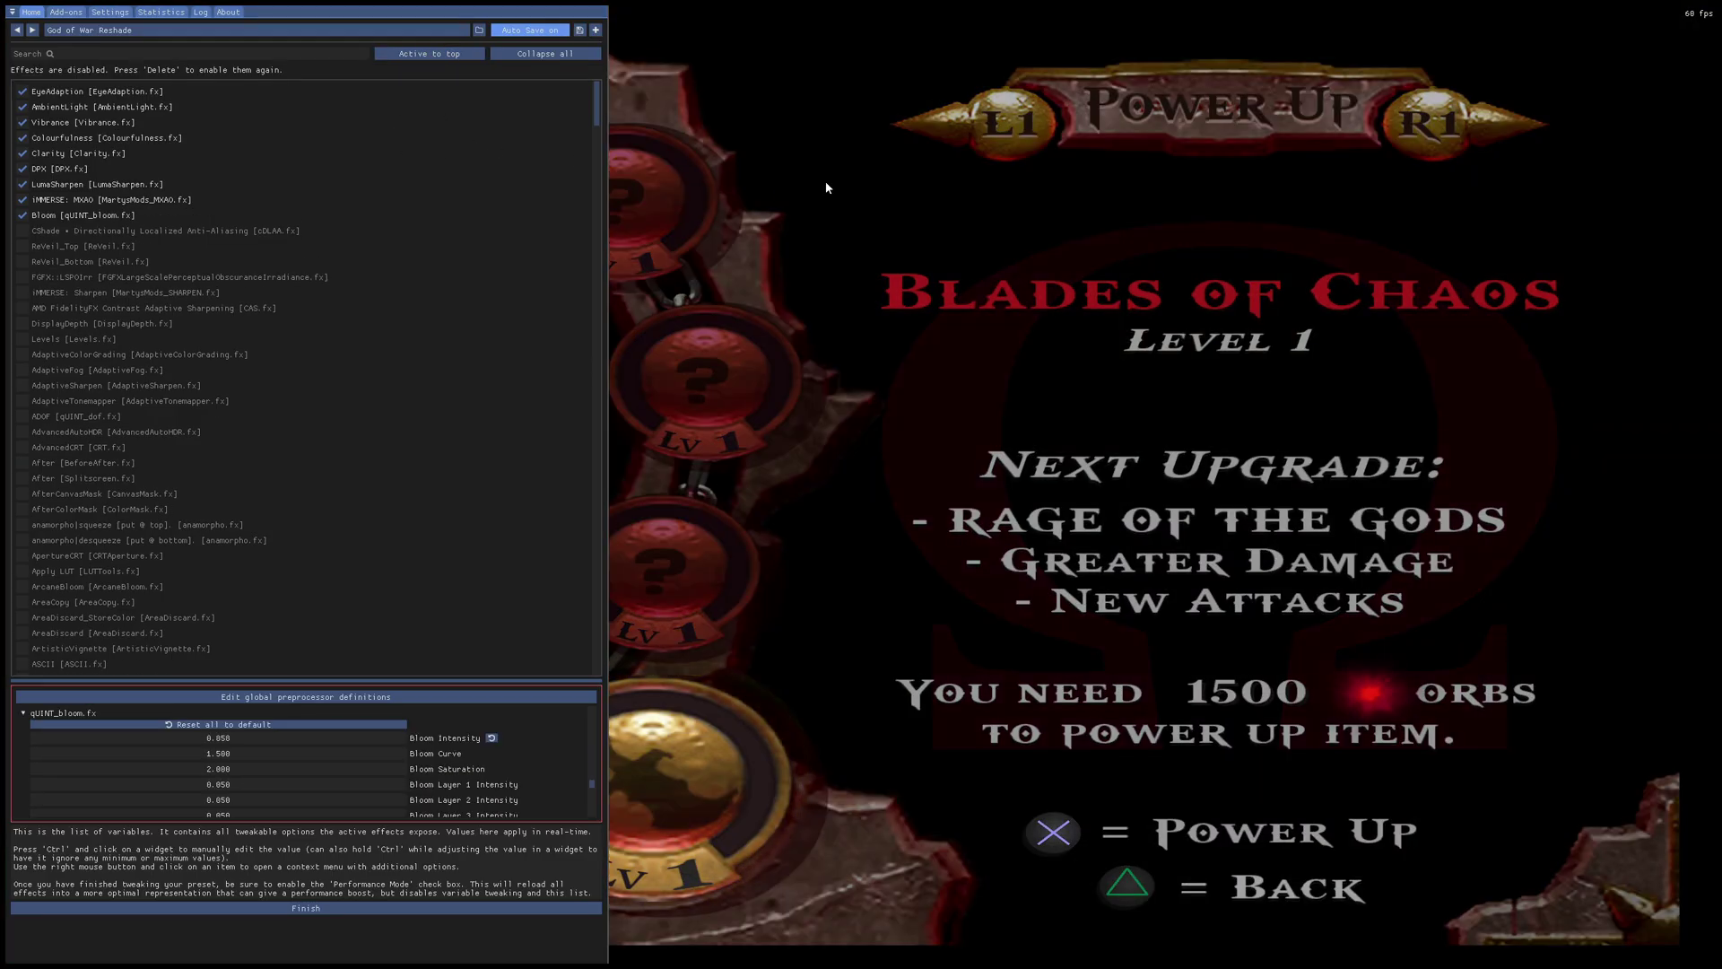
{"action": "key", "text": "Delete"}
Close the ReShade overlay and resume God of War with effects re-enabled via Delete.
{"action": "key", "text": "Delete"}
{"action": "key", "text": "Delete"}
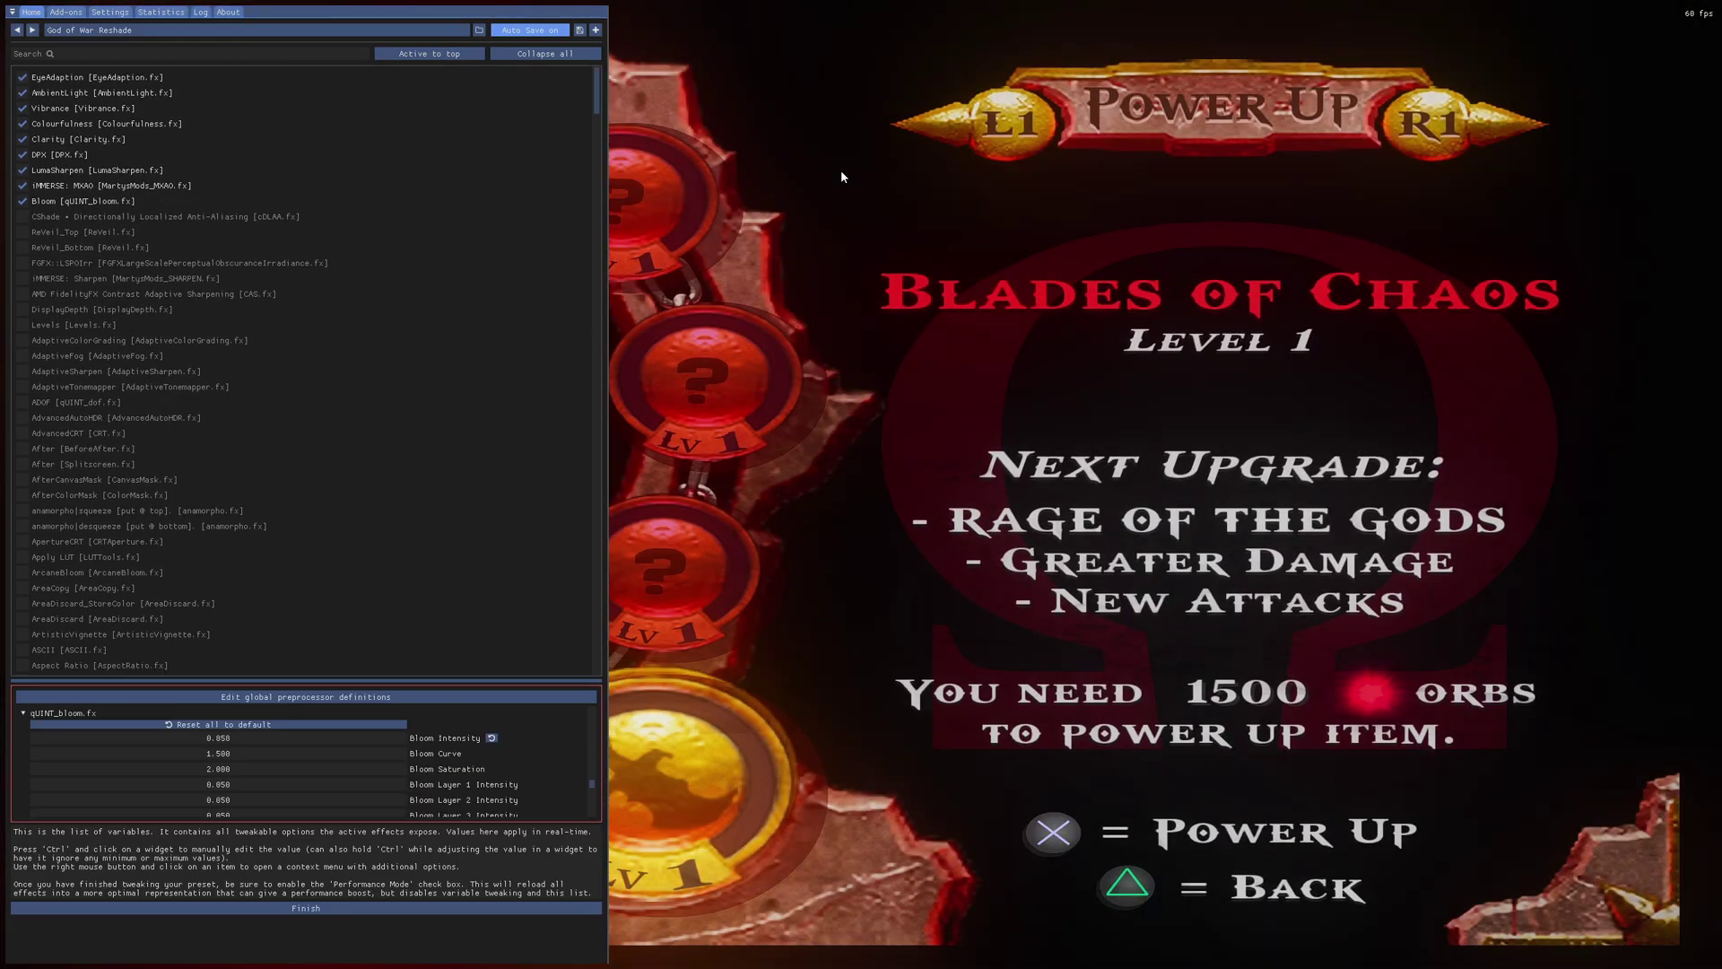
{"action": "key", "text": "Delete"}
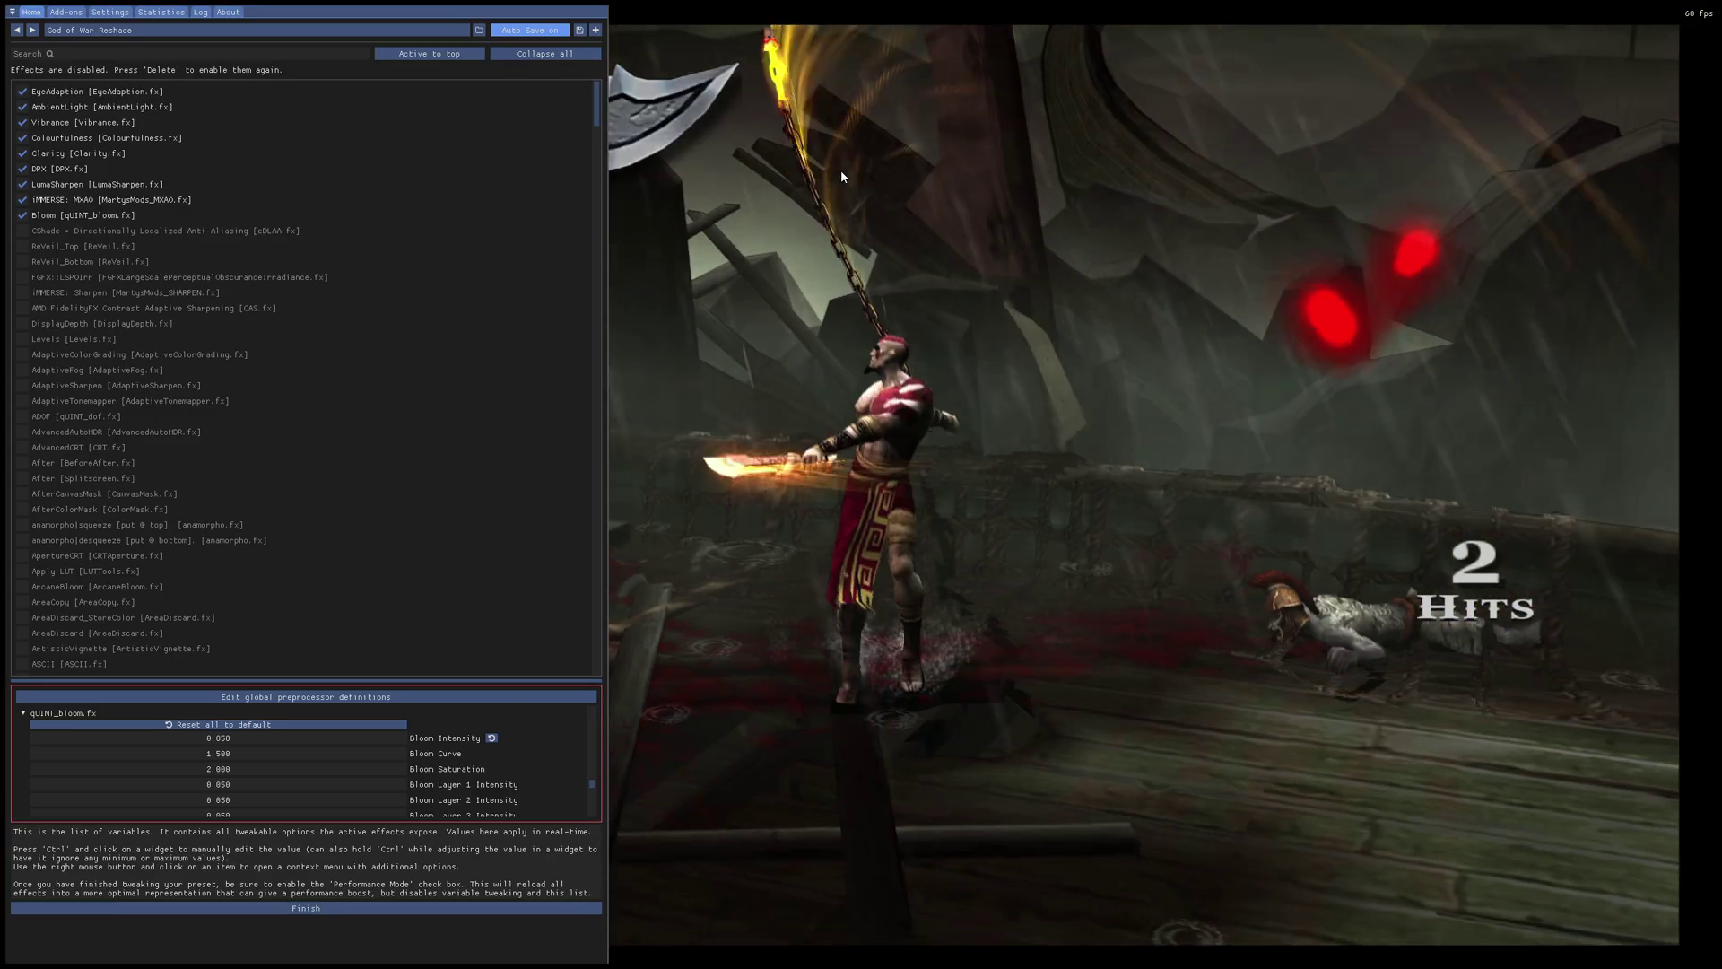
{"action": "key", "text": "Home"}
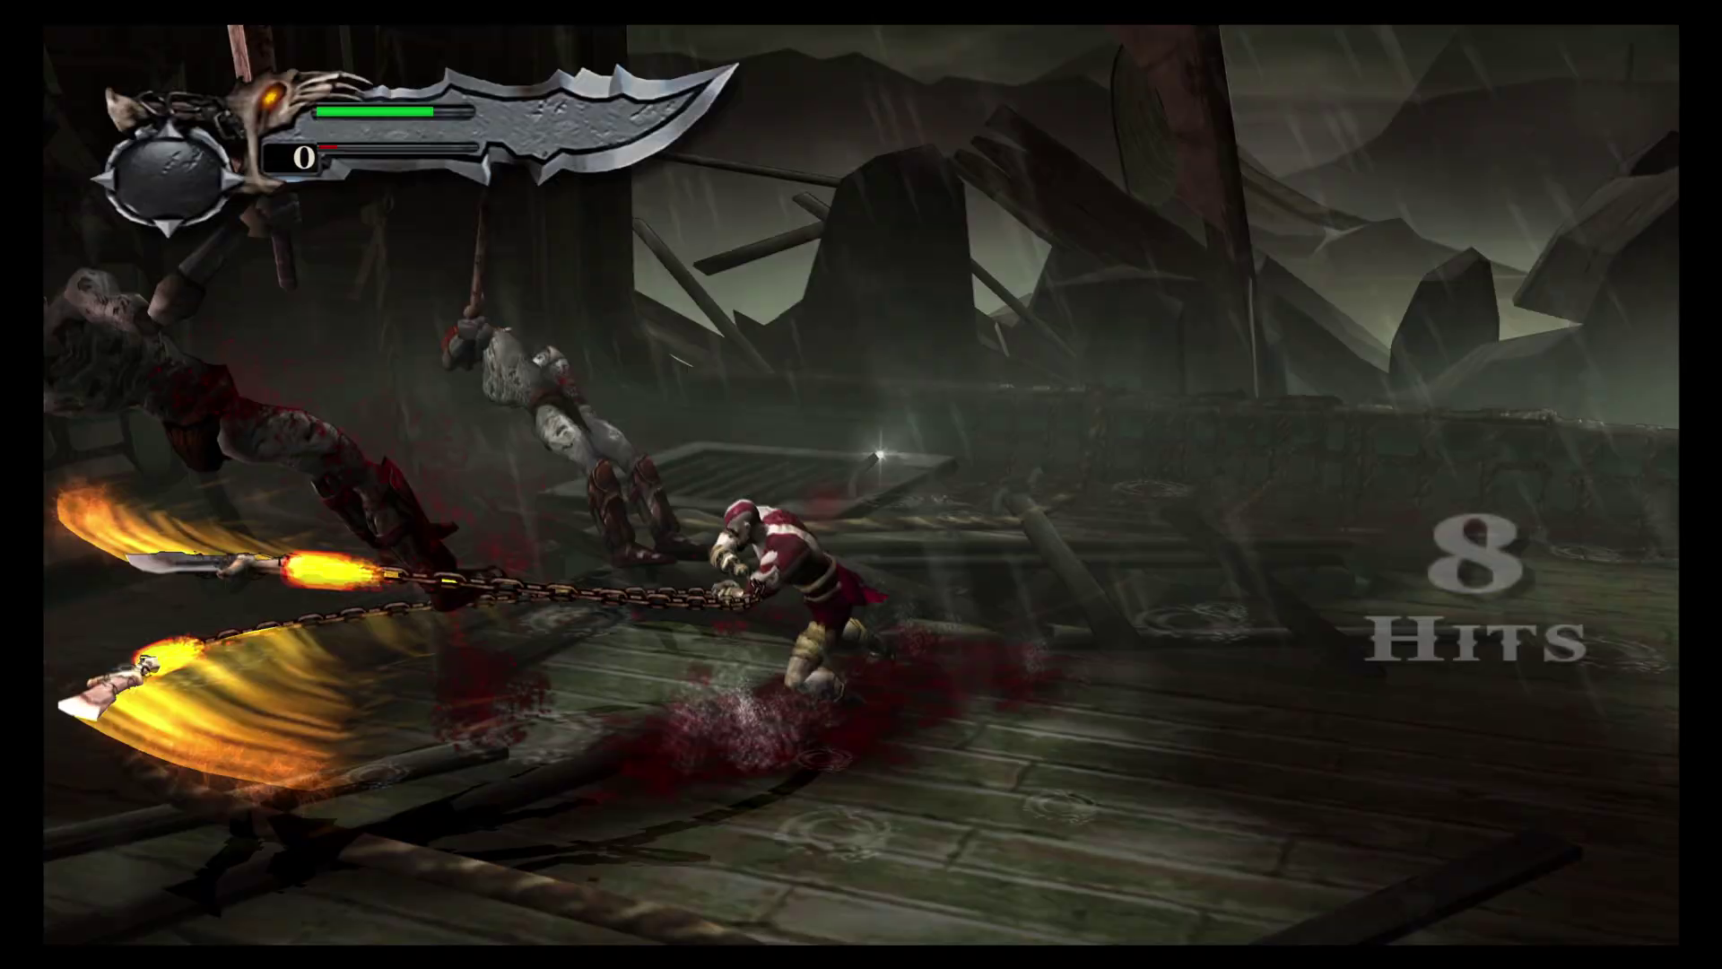
{"action": "key", "text": "Delete"}
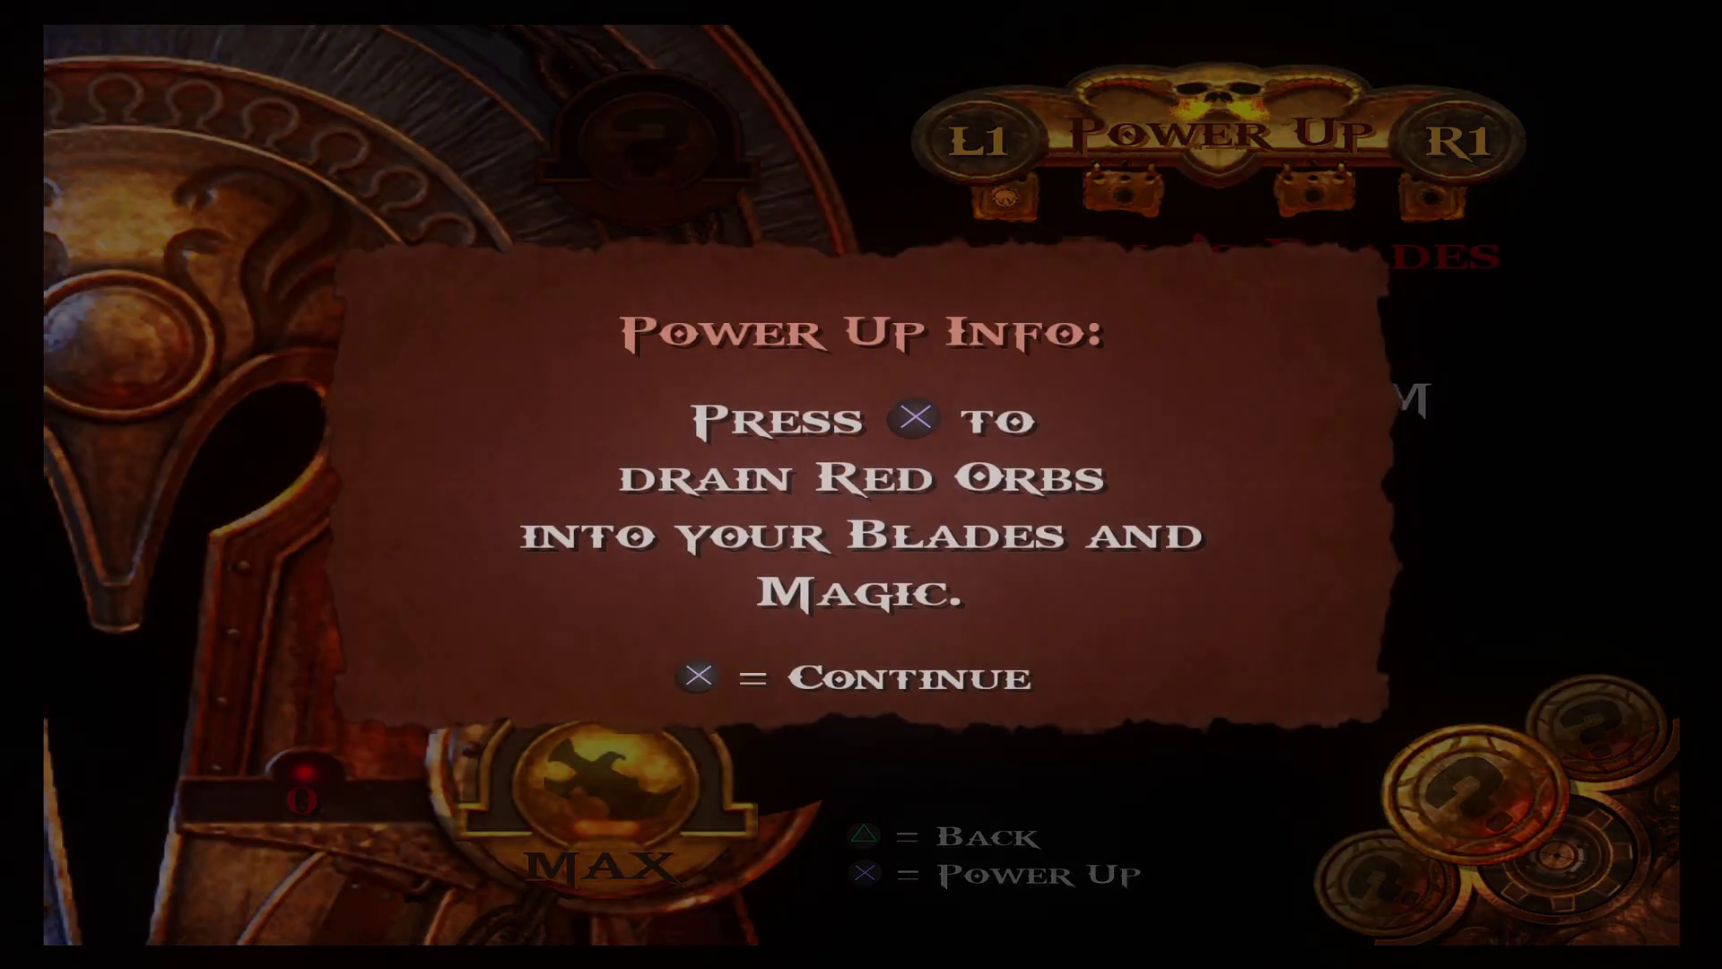
Dismiss the Power Up Info popup and load God of War 2 Reshade.ini as the ReShade preset.
{"action": "key", "text": "x"}
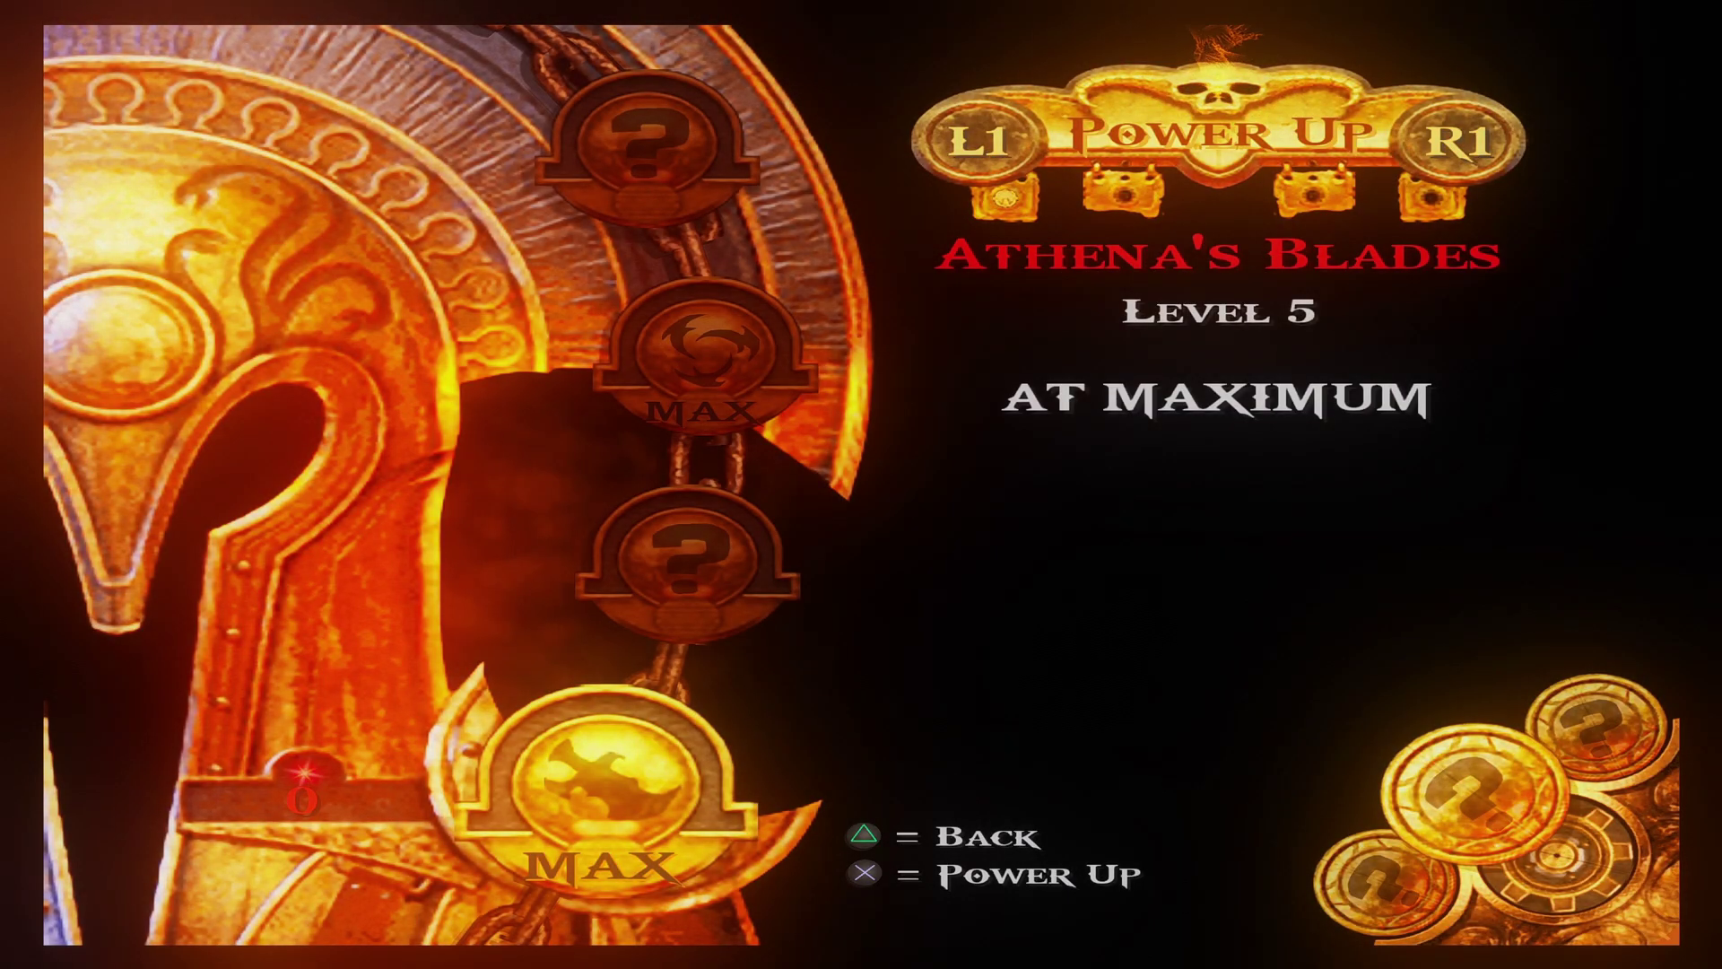
{"action": "key", "text": "Home"}
{"action": "left_click", "coordinate": [114, 30]}
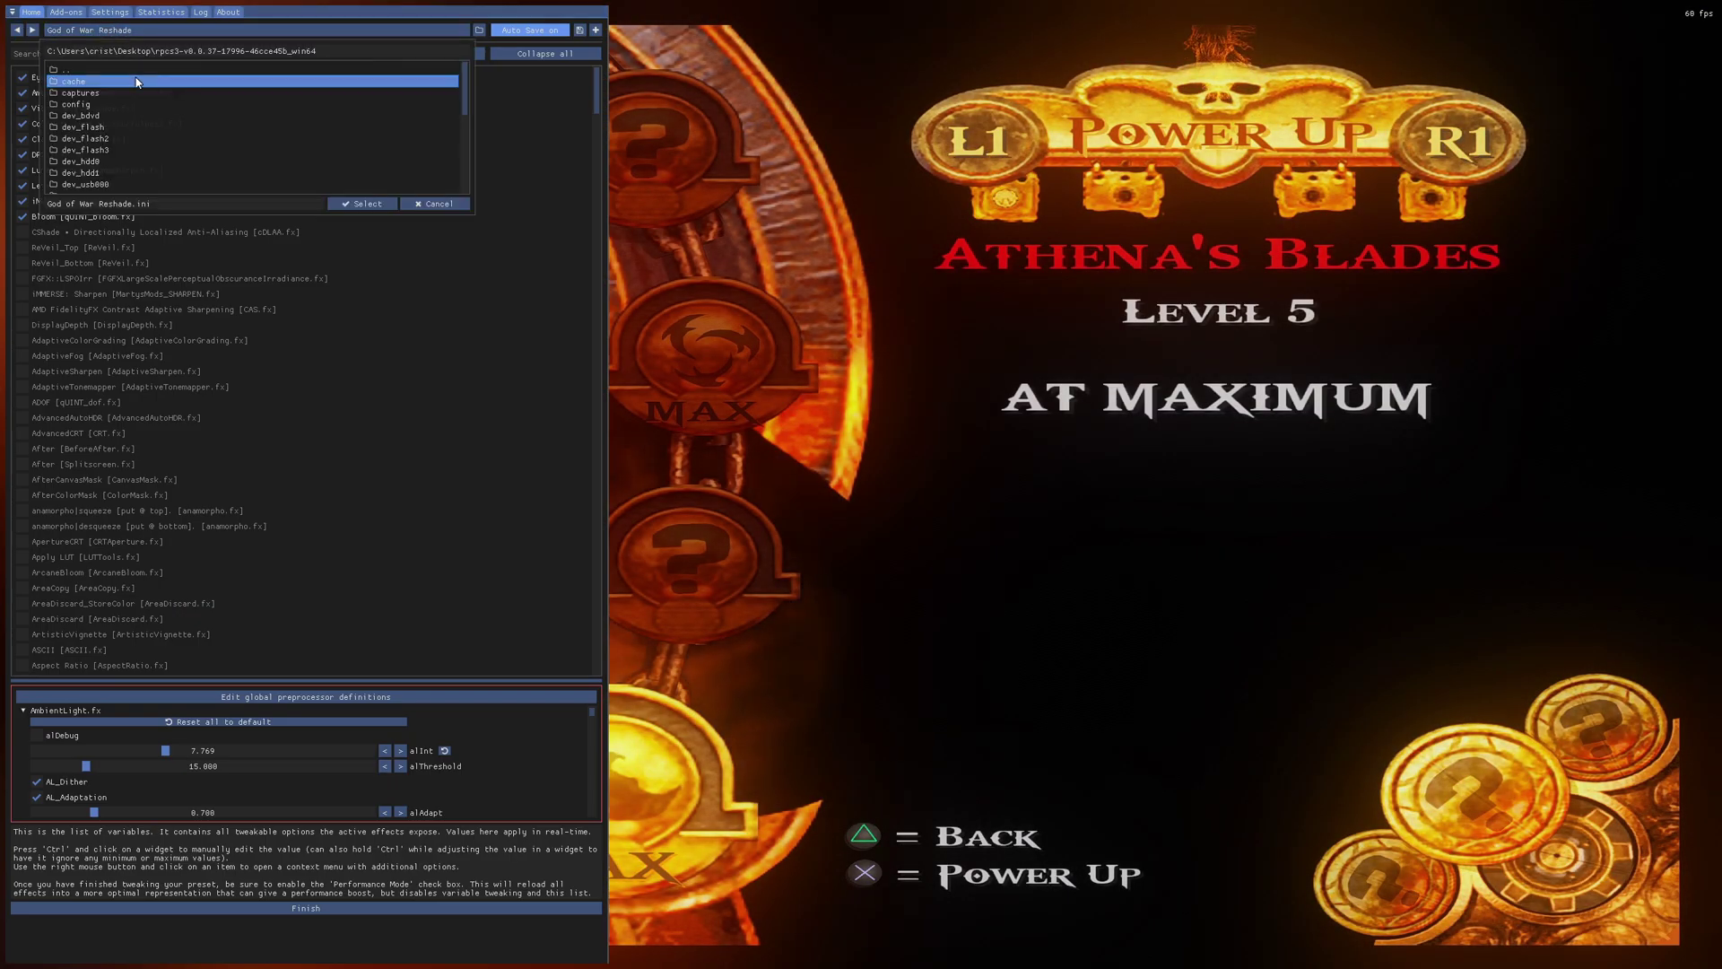
{"action": "scroll", "coordinate": [136, 83], "scroll_direction": "down", "scroll_amount": 5}
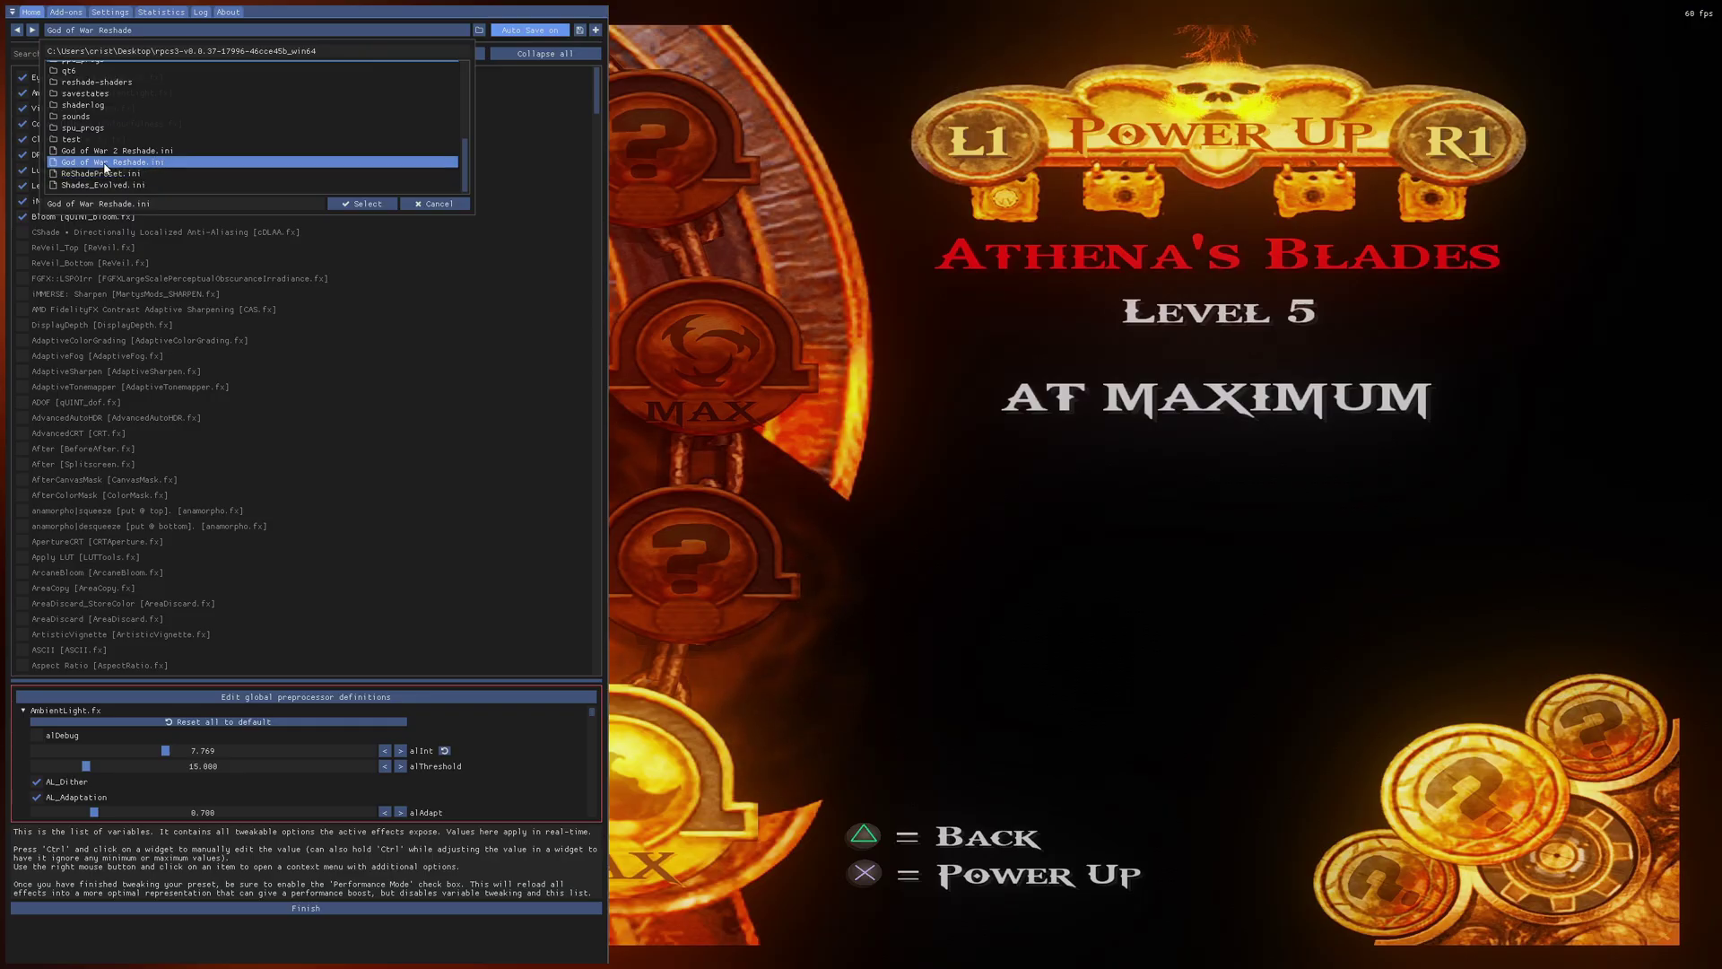
{"action": "left_click", "coordinate": [150, 152]}
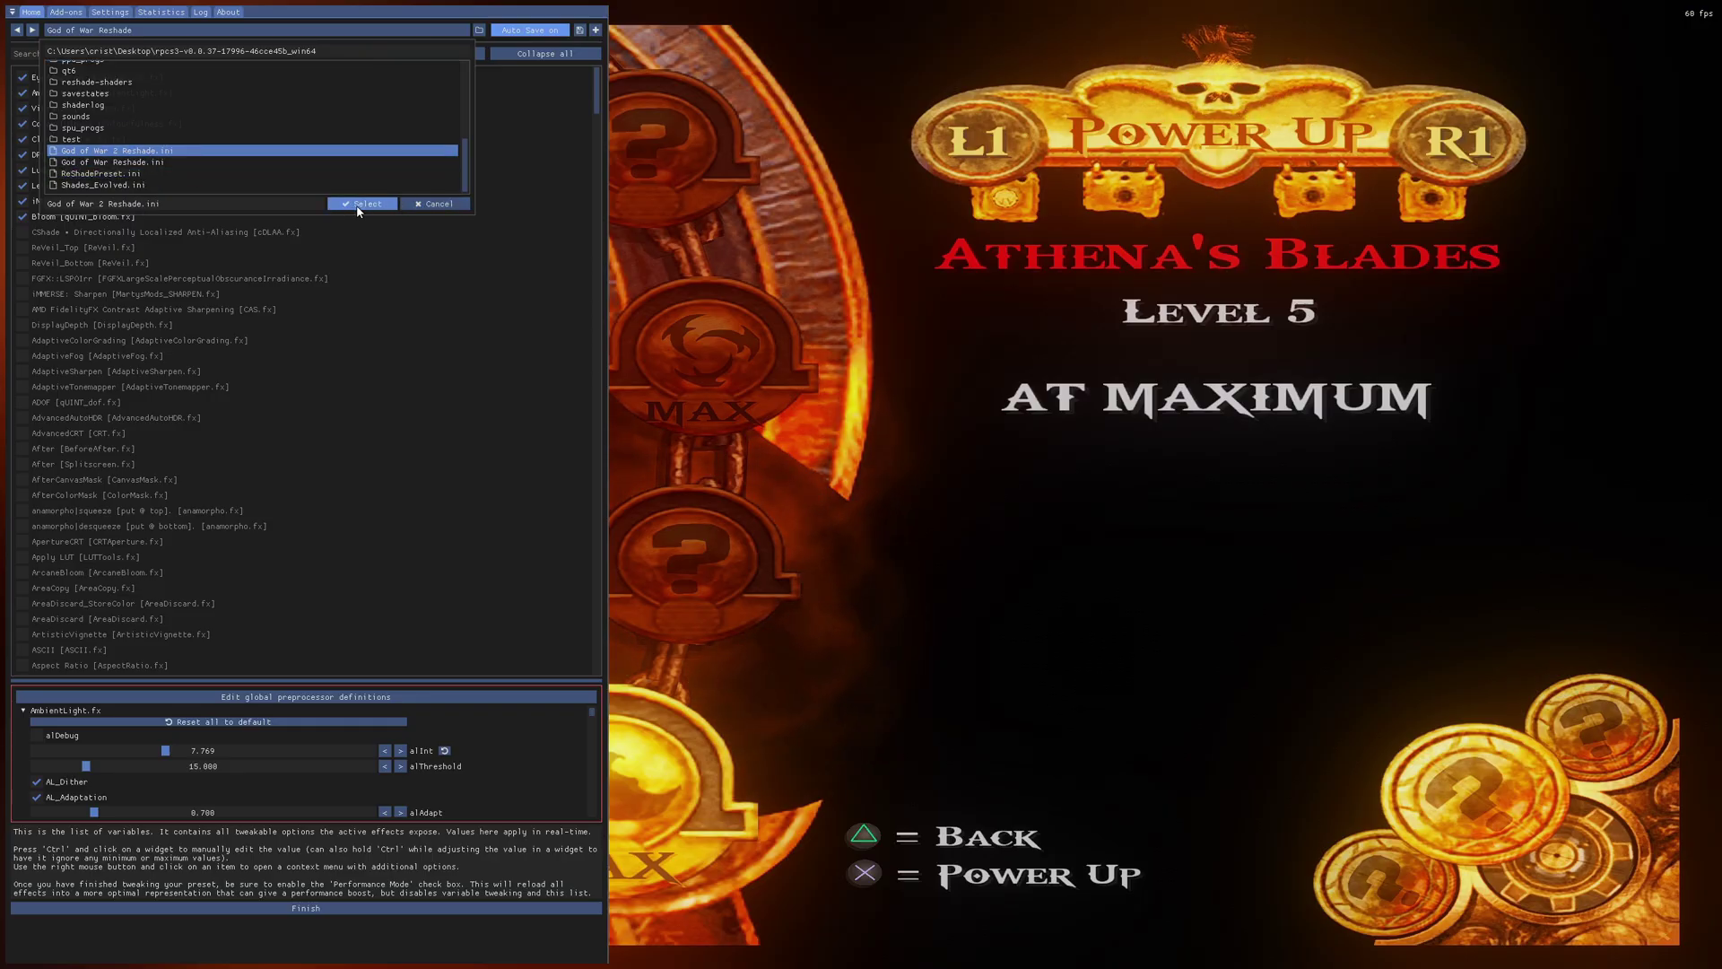
{"action": "left_click", "coordinate": [221, 32]}
{"action": "left_click", "coordinate": [219, 32]}
{"action": "scroll", "coordinate": [206, 157], "scroll_direction": "down", "scroll_amount": 4}
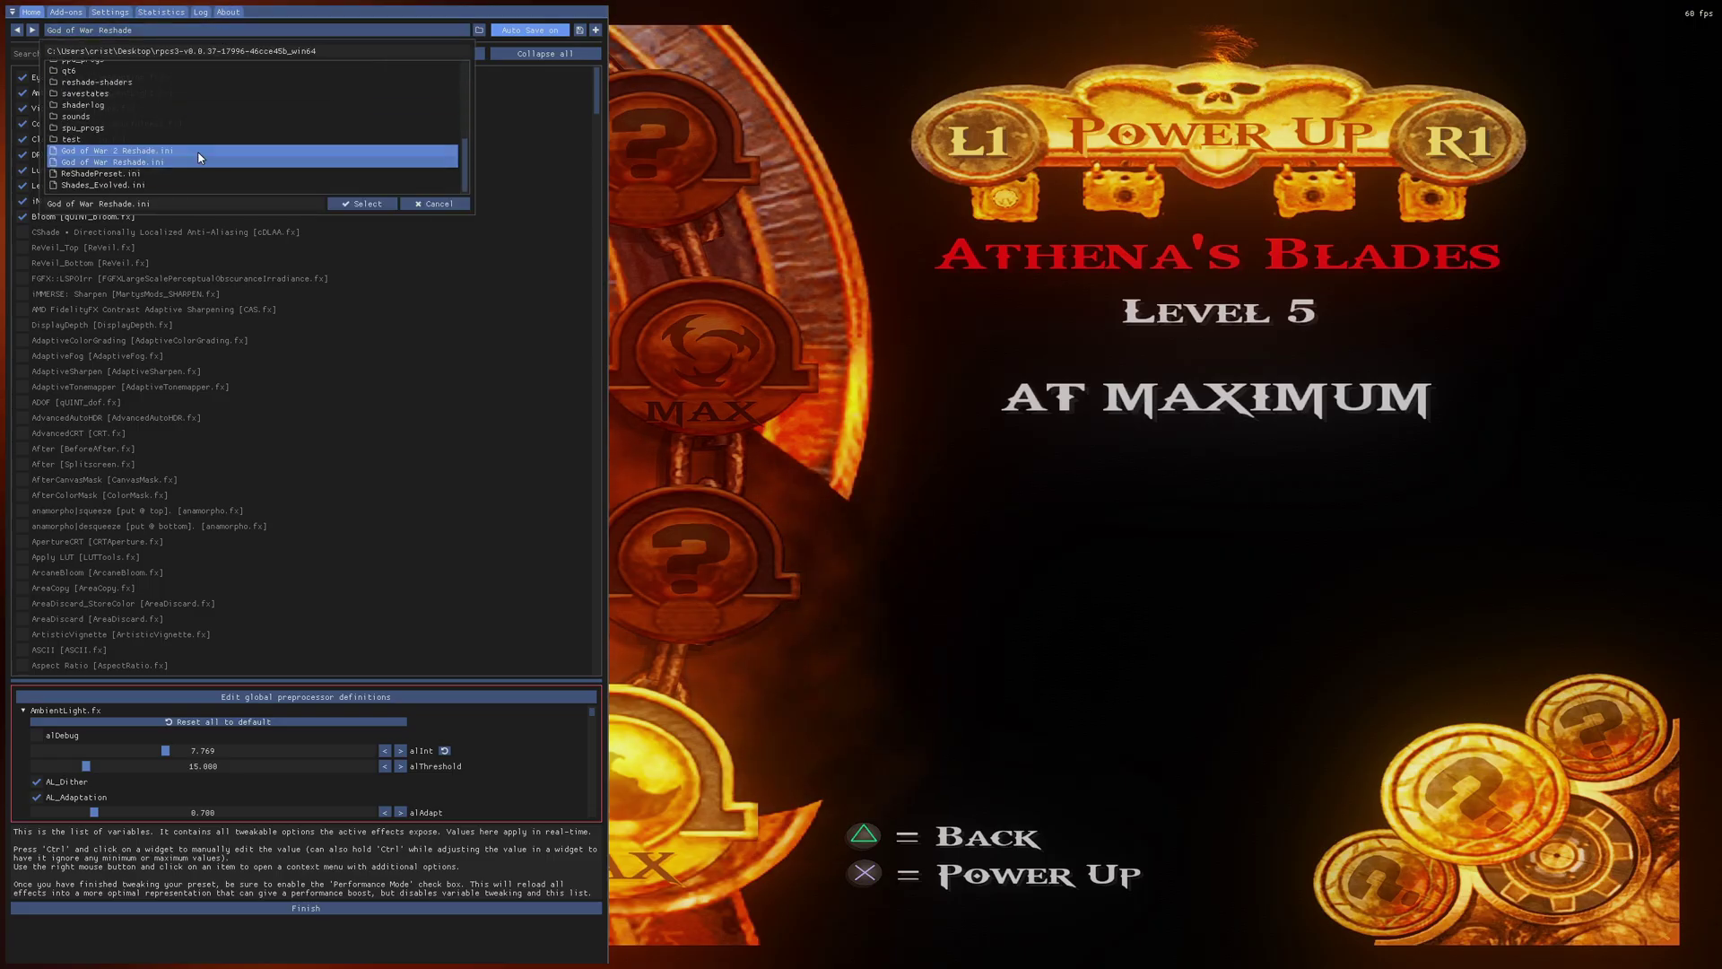
{"action": "left_click", "coordinate": [186, 153]}
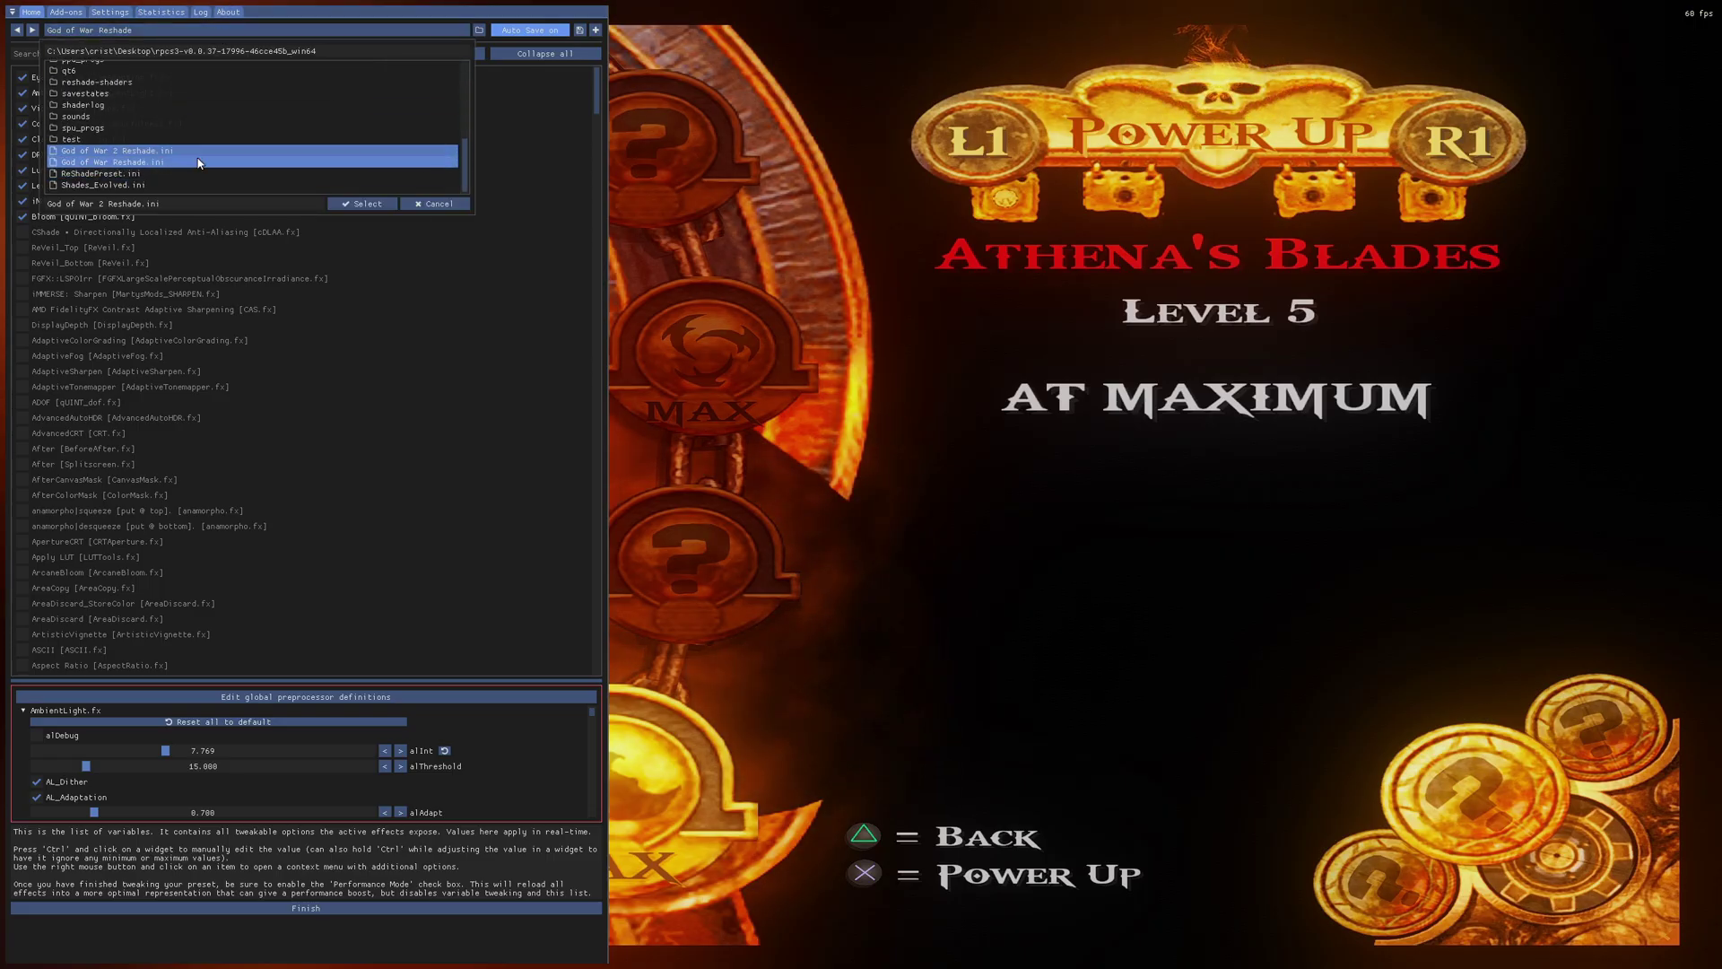
{"action": "left_click", "coordinate": [347, 205]}
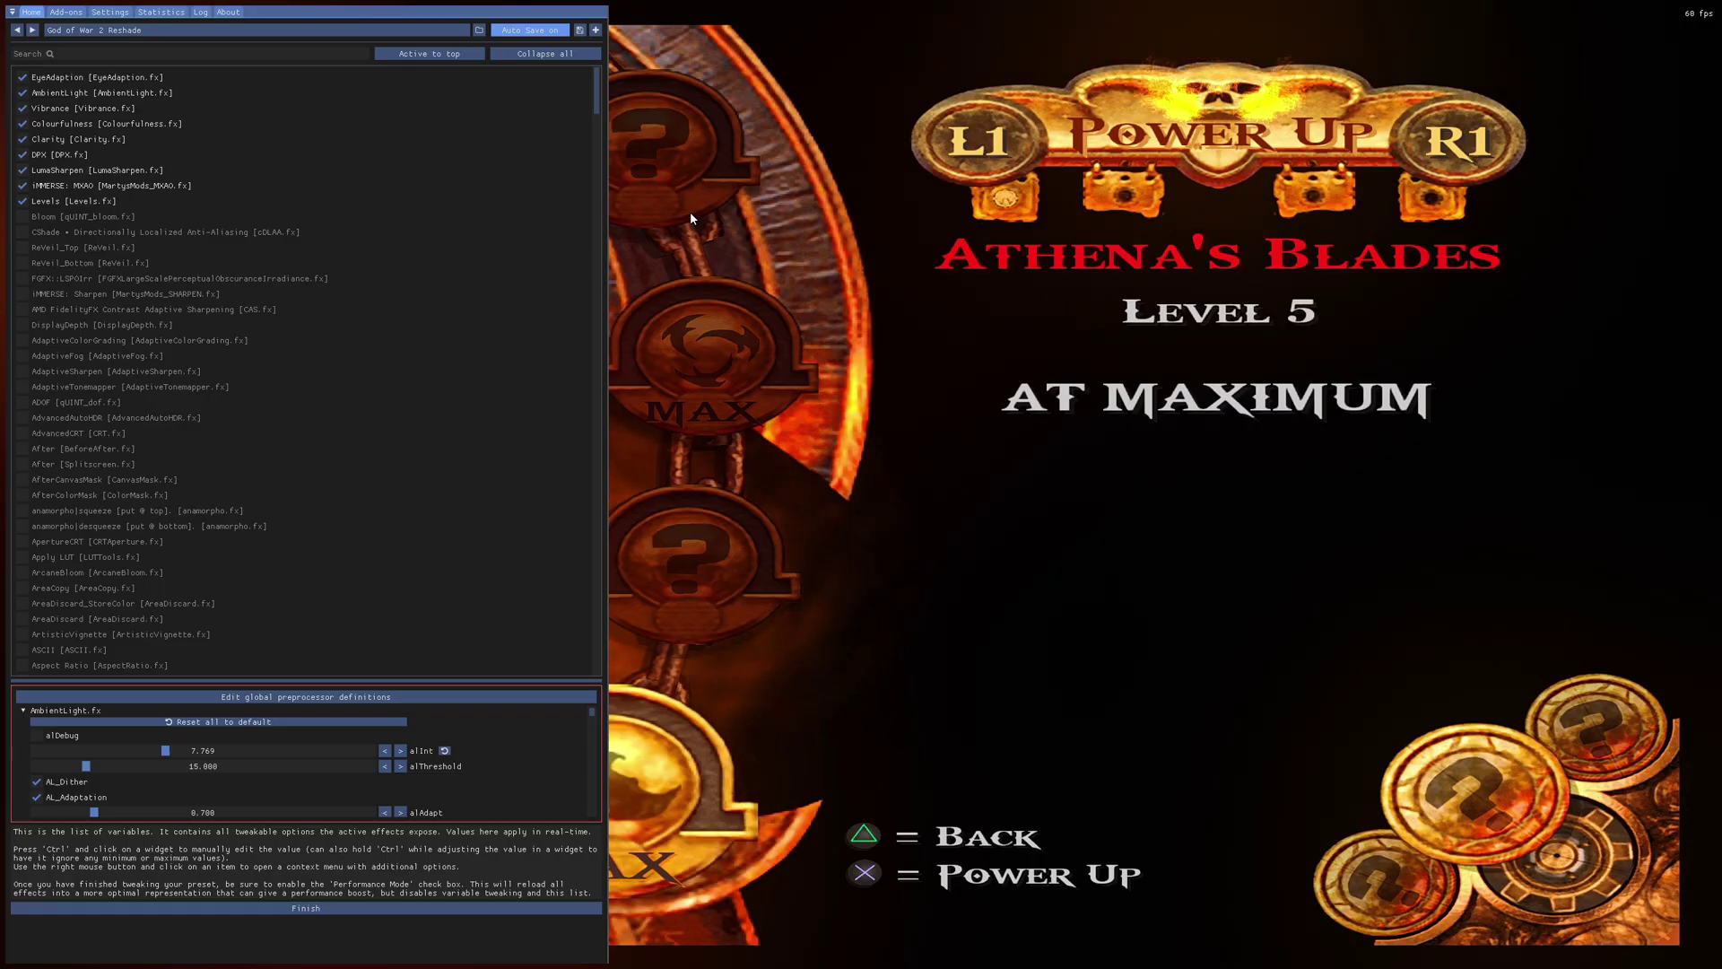
Hide the ReShade overlay to return to the Athena's Blades Power Up screen.
{"action": "key", "text": "Home"}
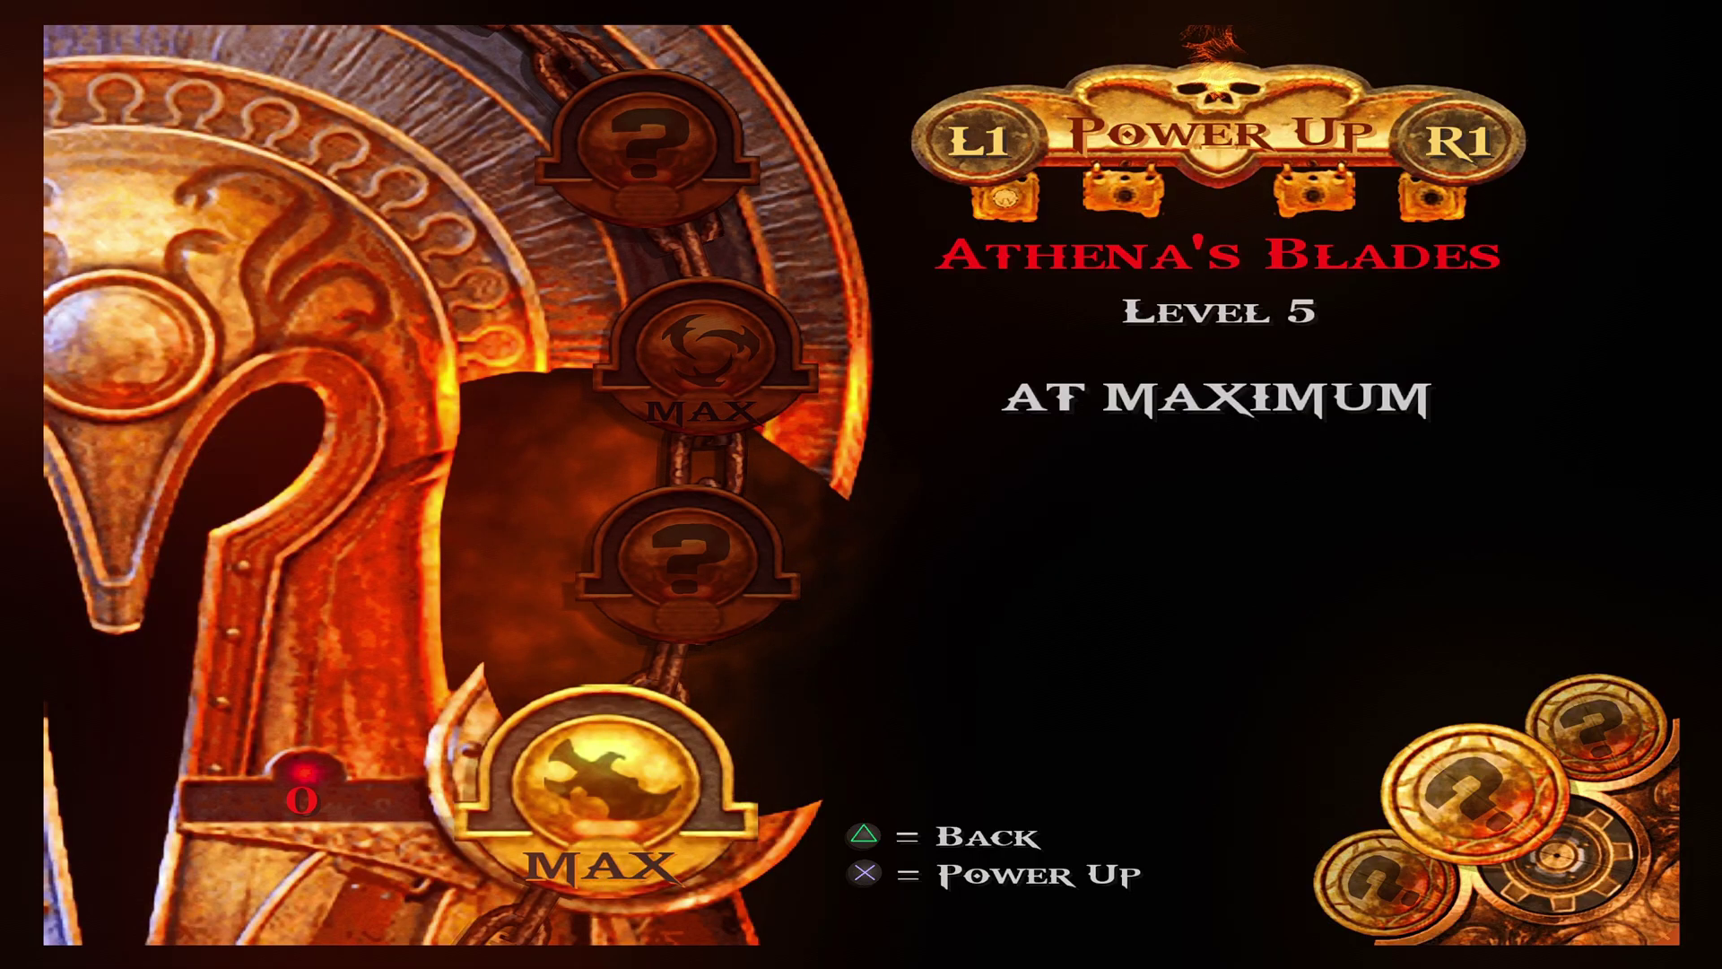